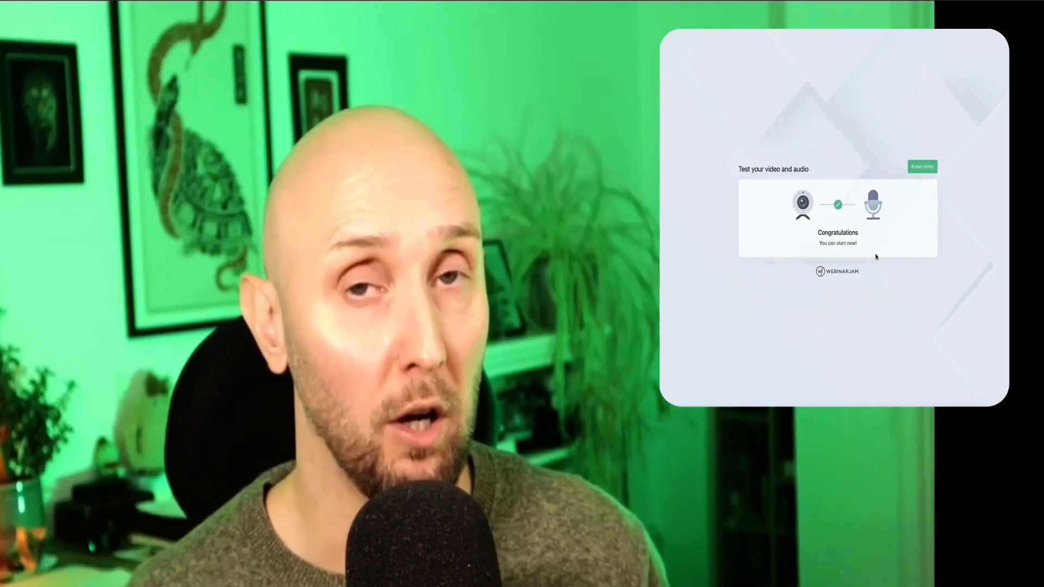
# Step: Enter the live webinar room from the completed video and audio test
pyautogui.click(919, 167)
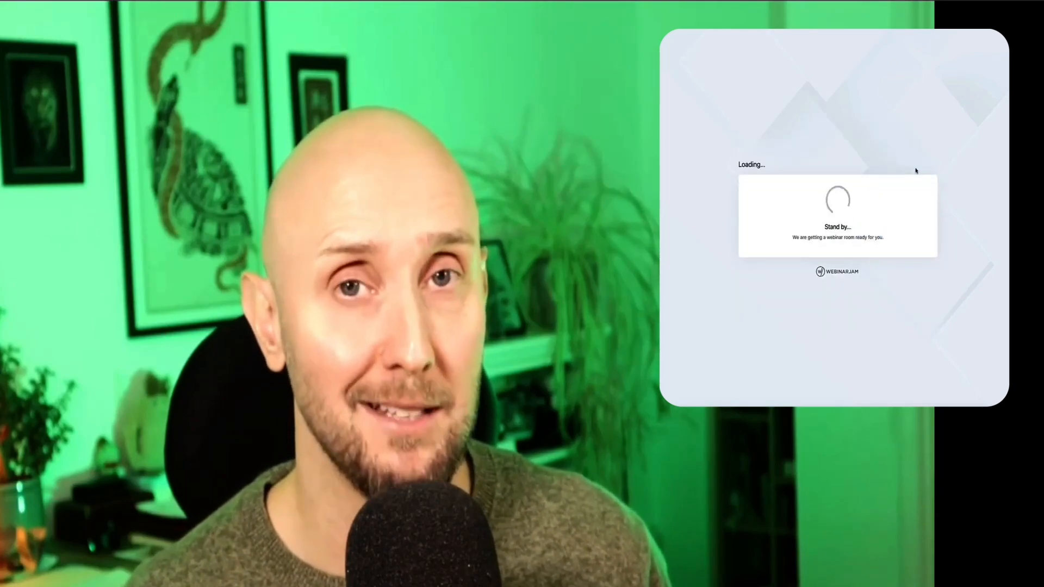
pyautogui.click(753, 39)
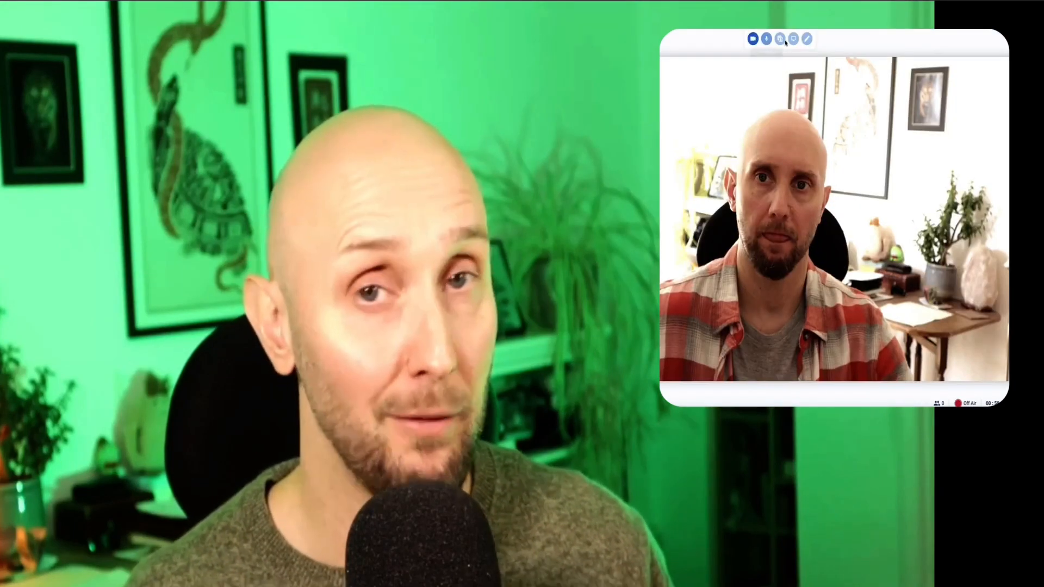
pyautogui.click(793, 39)
pyautogui.click(888, 197)
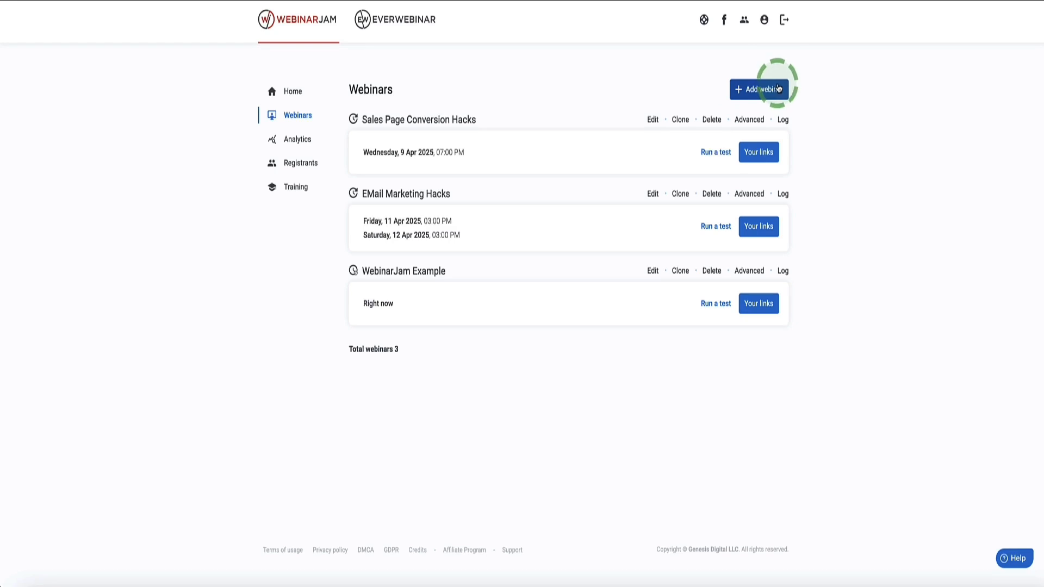
# Step: Review the traffic, engagement and monetization analytics for Sales Page Conversion Hacks across all sessions and events
pyautogui.click(297, 140)
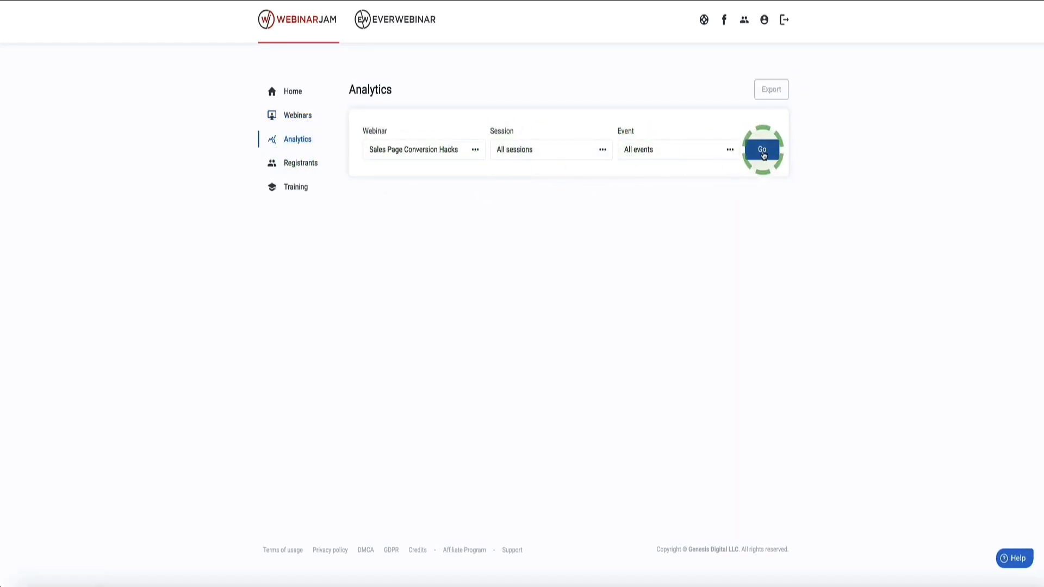
pyautogui.click(763, 152)
pyautogui.scroll(-20, 403, 224)
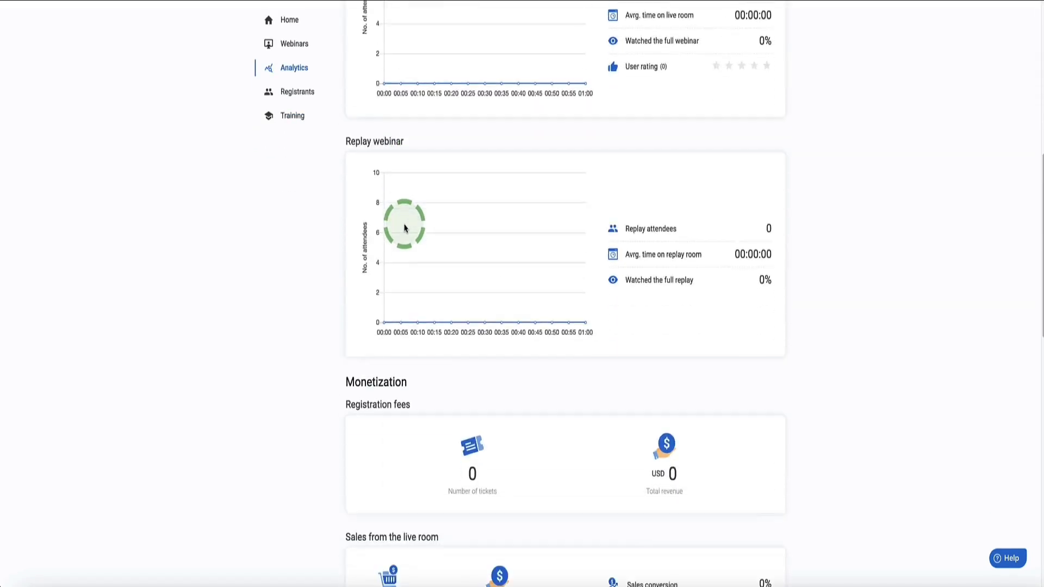
pyautogui.scroll(20, 405, 227)
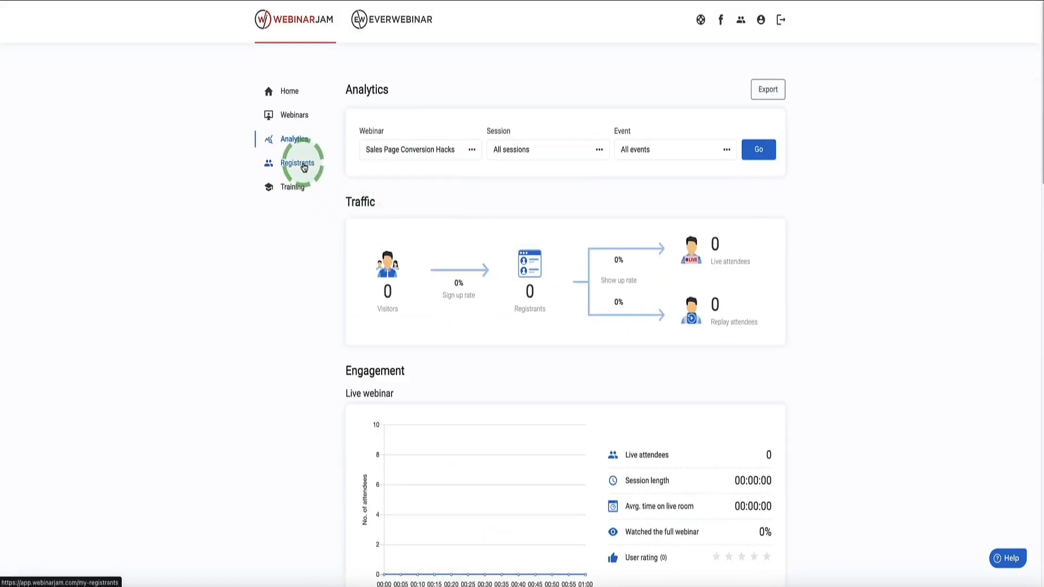
# Step: List the active registrants of Sales Page Conversion Hacks for all sessions and events, and briefly view the training knowledge base
pyautogui.click(265, 177)
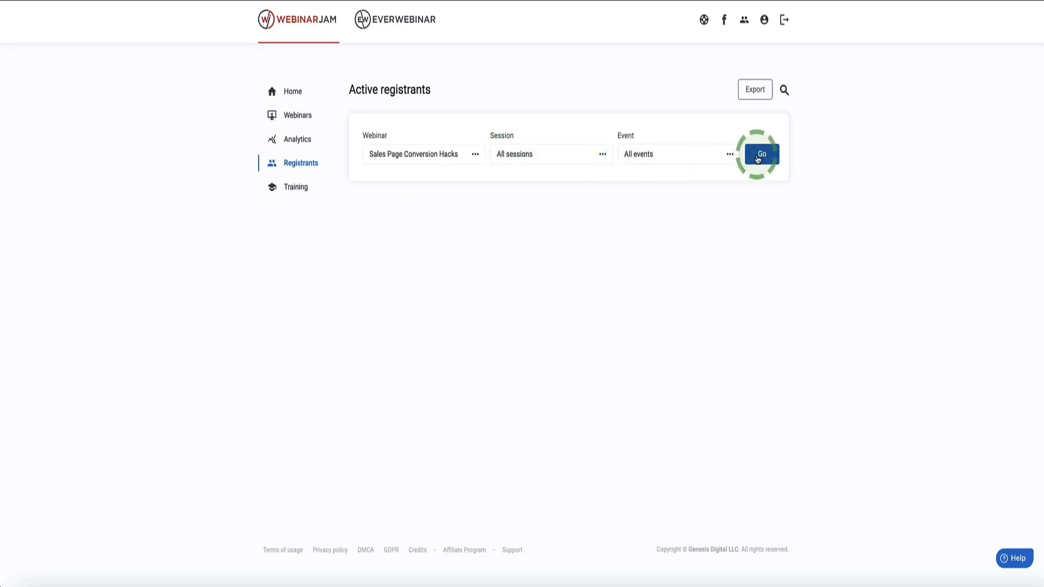
pyautogui.click(760, 156)
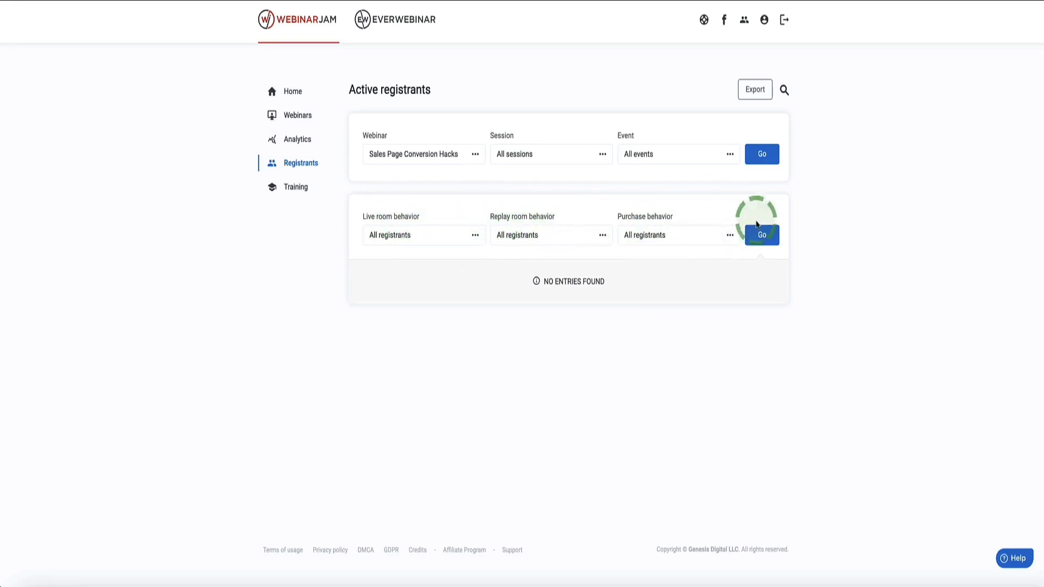
pyautogui.click(281, 188)
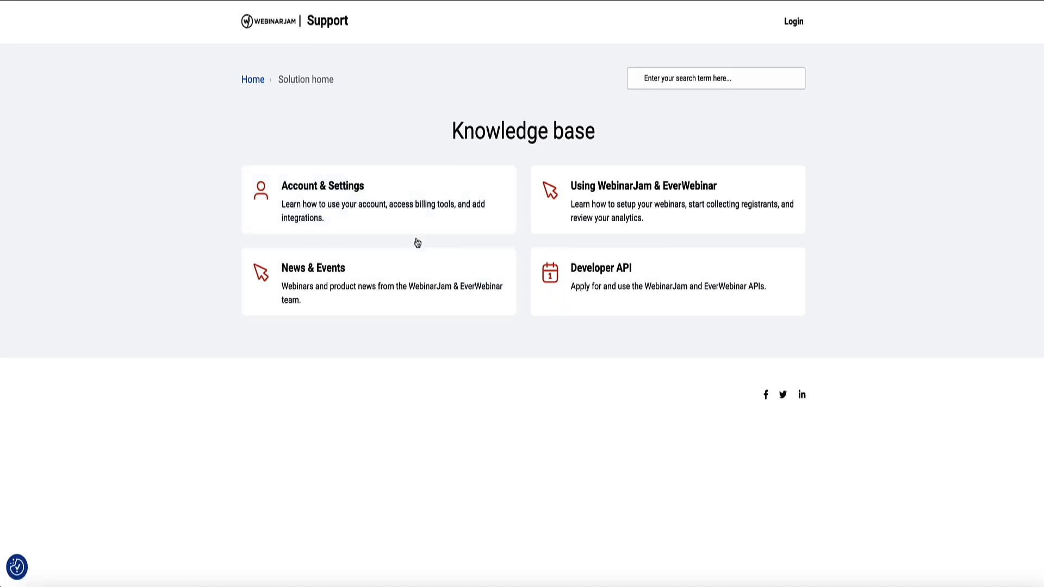
pyautogui.press('super+w')
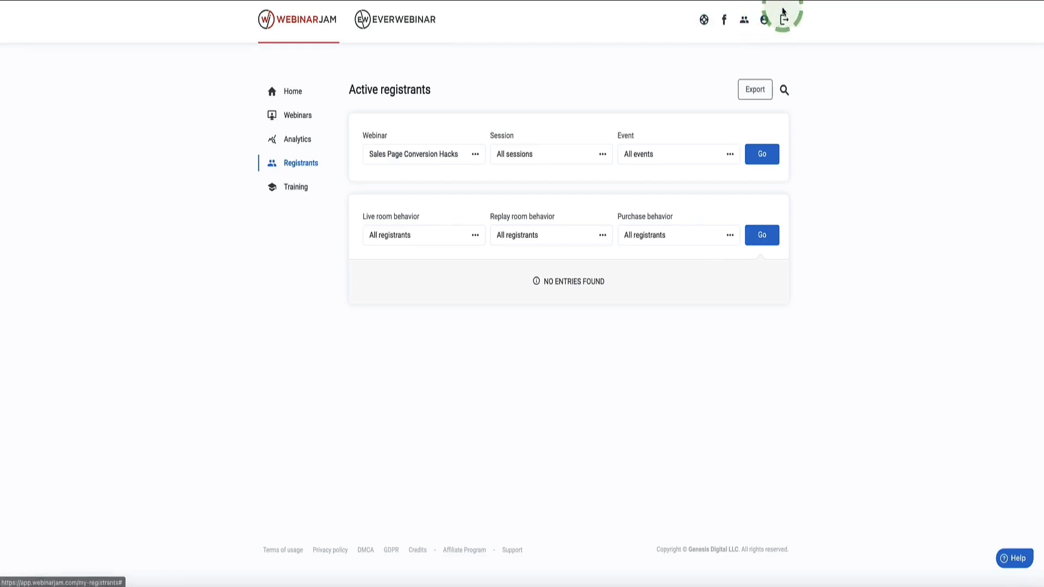
# Step: Add a new webinar using Express configuration and the Schedule for later option
pyautogui.click(290, 121)
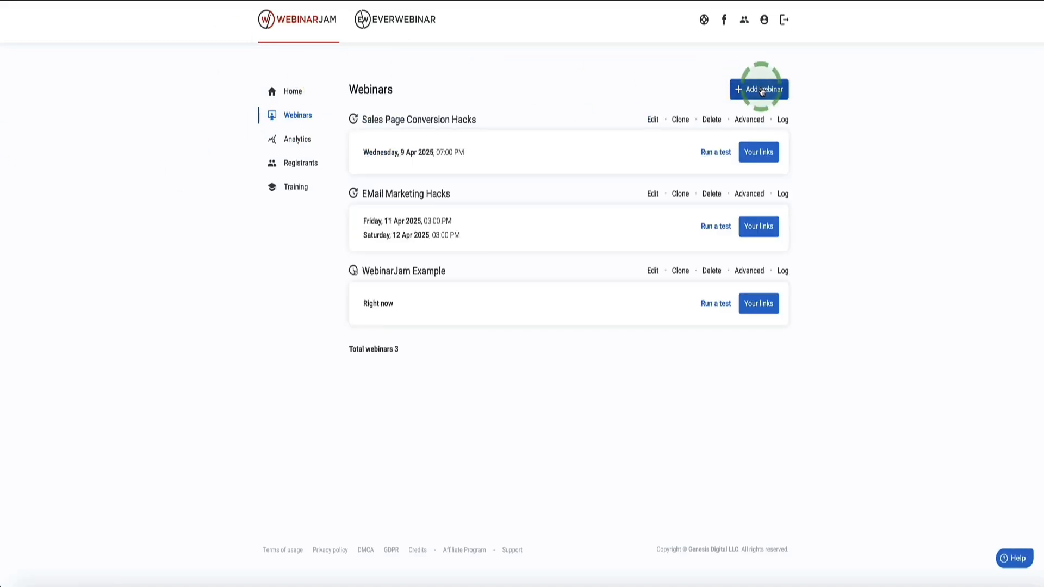
pyautogui.click(754, 91)
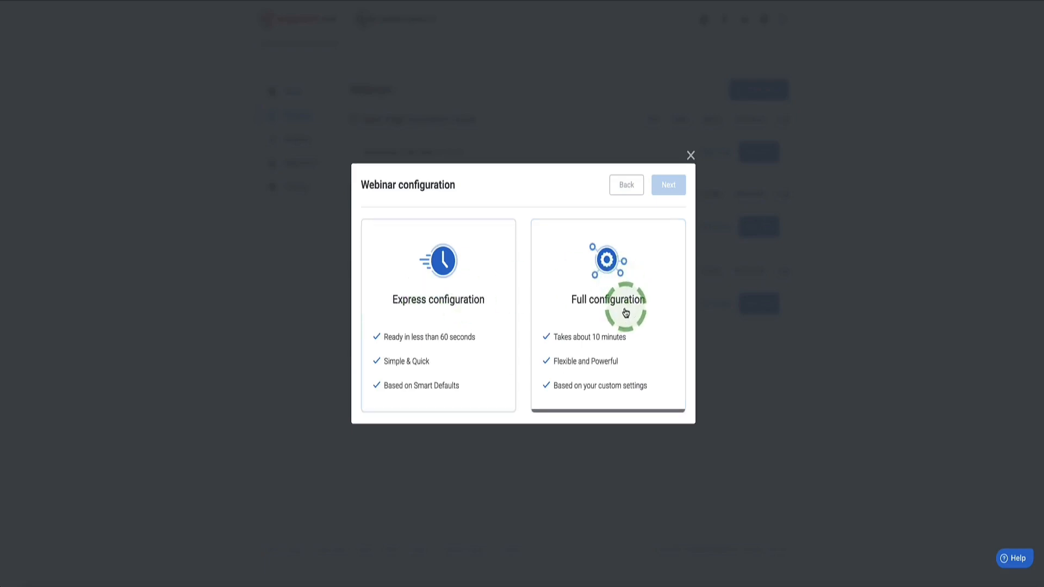
pyautogui.click(427, 293)
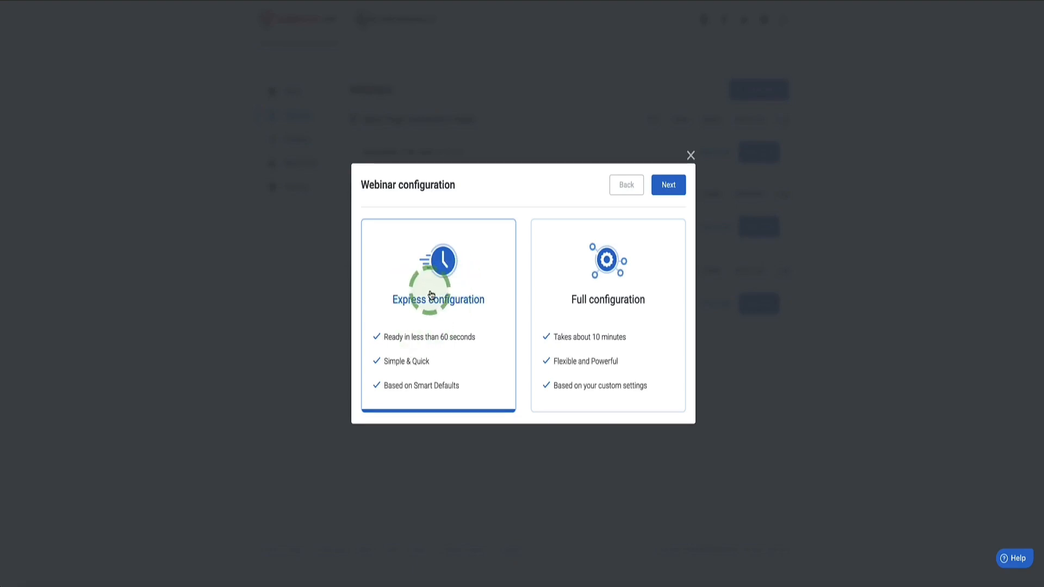
pyautogui.click(666, 184)
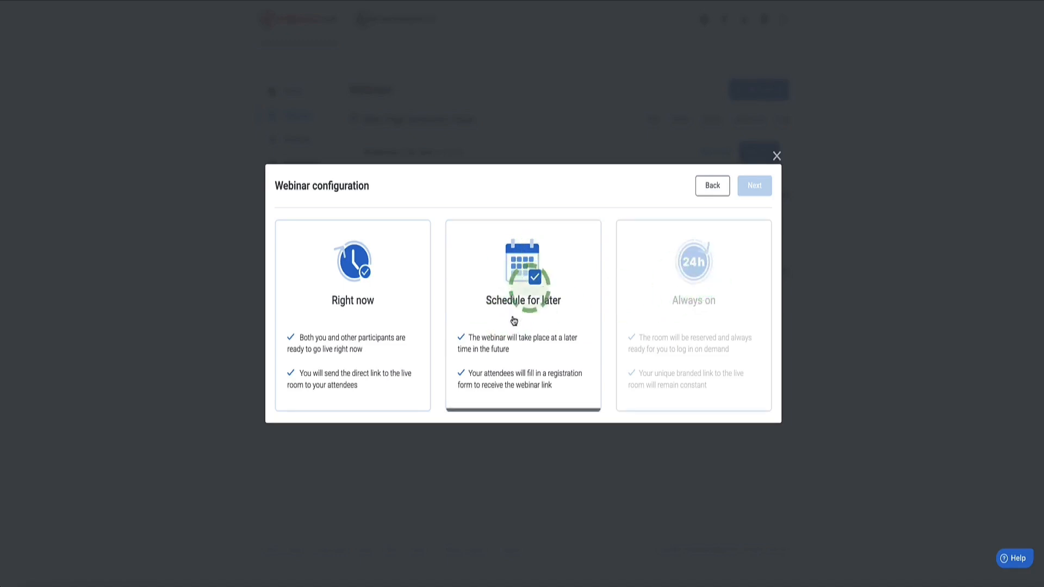
pyautogui.click(512, 297)
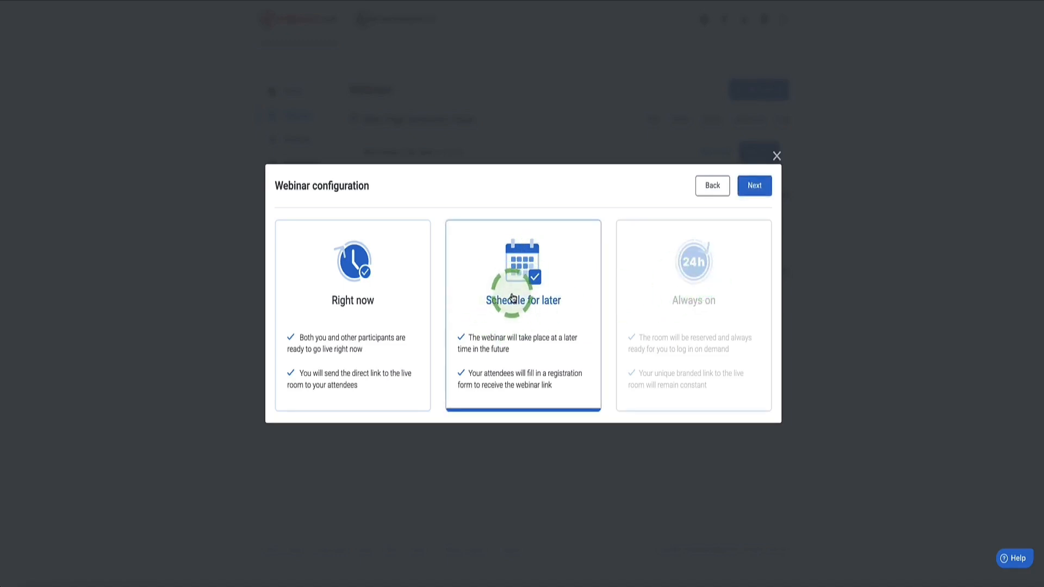
pyautogui.click(752, 186)
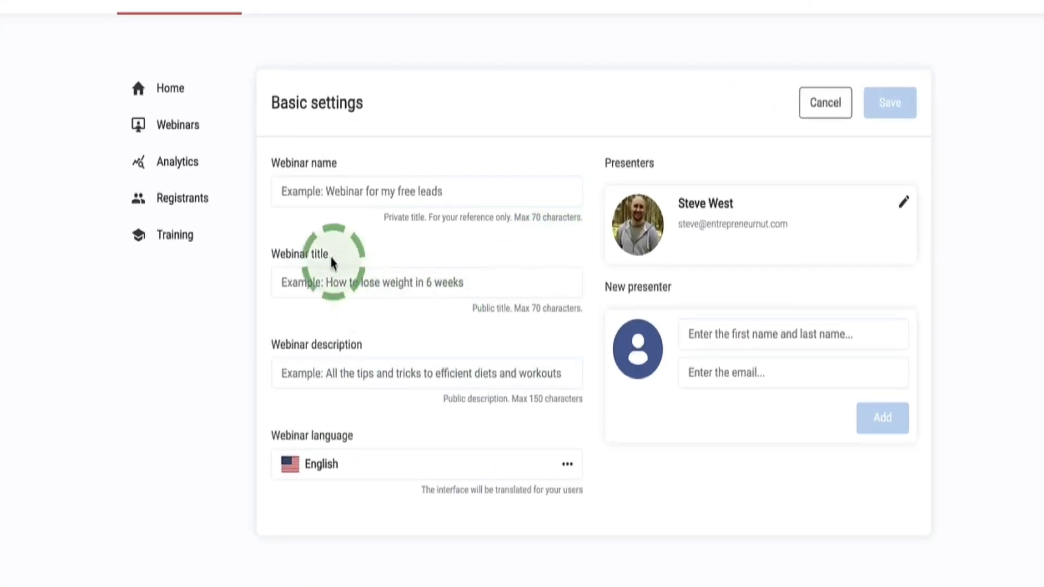
# Step: Name the webinar "Keto Hacks", titled "How to lose weight in 6 weeks", with the description "Tips and hacks to lose weight naturally"
pyautogui.click(364, 187)
pyautogui.write('Keto Hacks')
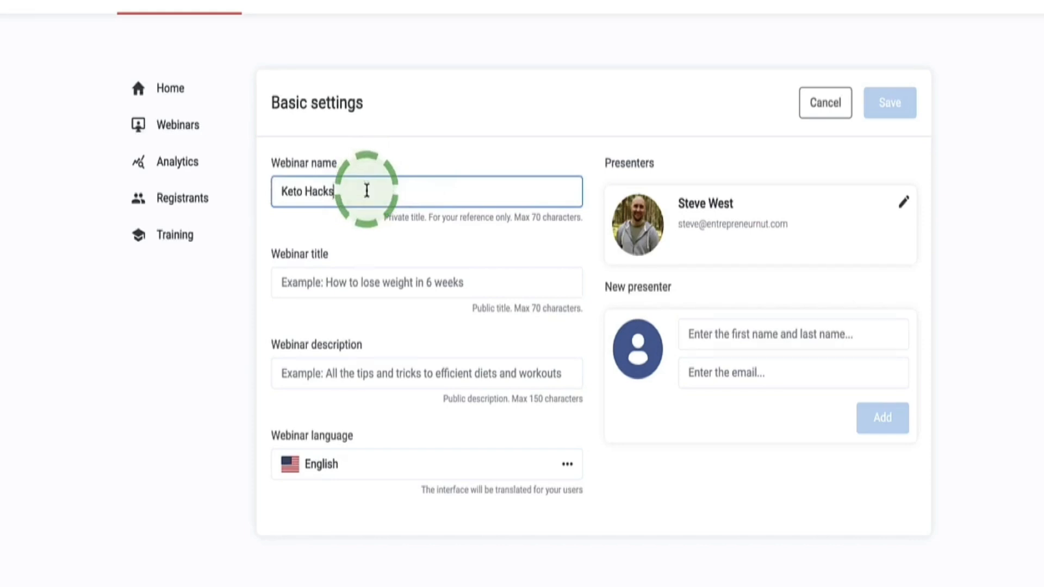
pyautogui.click(326, 285)
pyautogui.write('How to lose weight in 6 weeks')
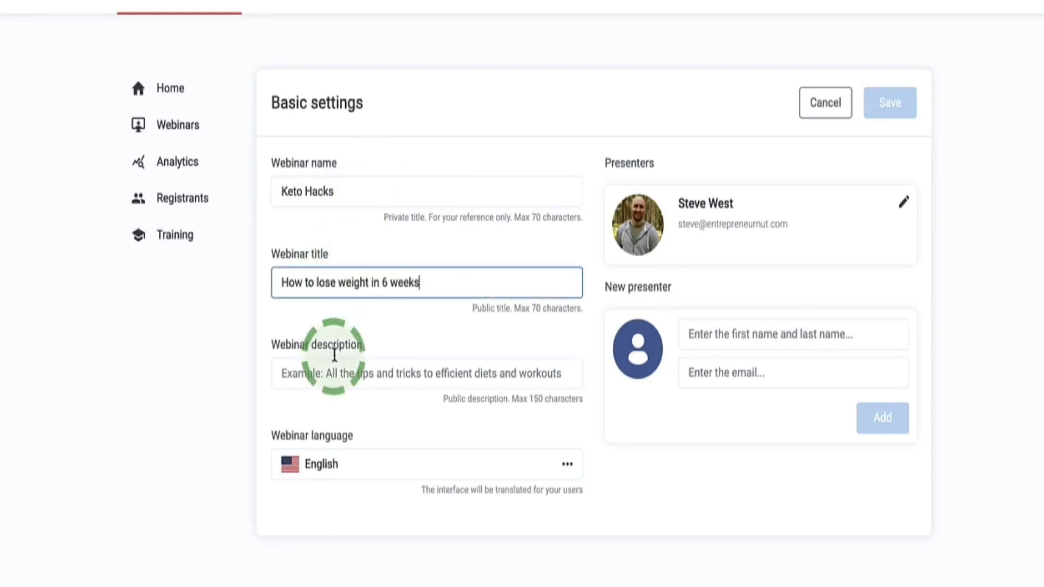
pyautogui.click(337, 373)
pyautogui.write('Tips and hacks to lose weight naturally')
pyautogui.click(400, 403)
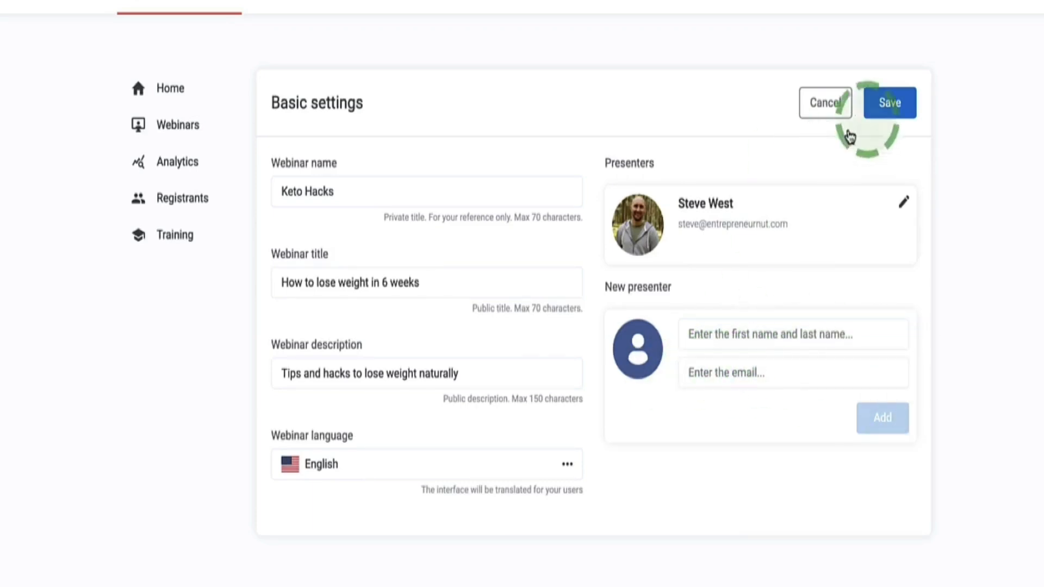
# Step: Save the webinar's basic settings, acknowledging the low email deliverability without DKIM setup
pyautogui.click(890, 103)
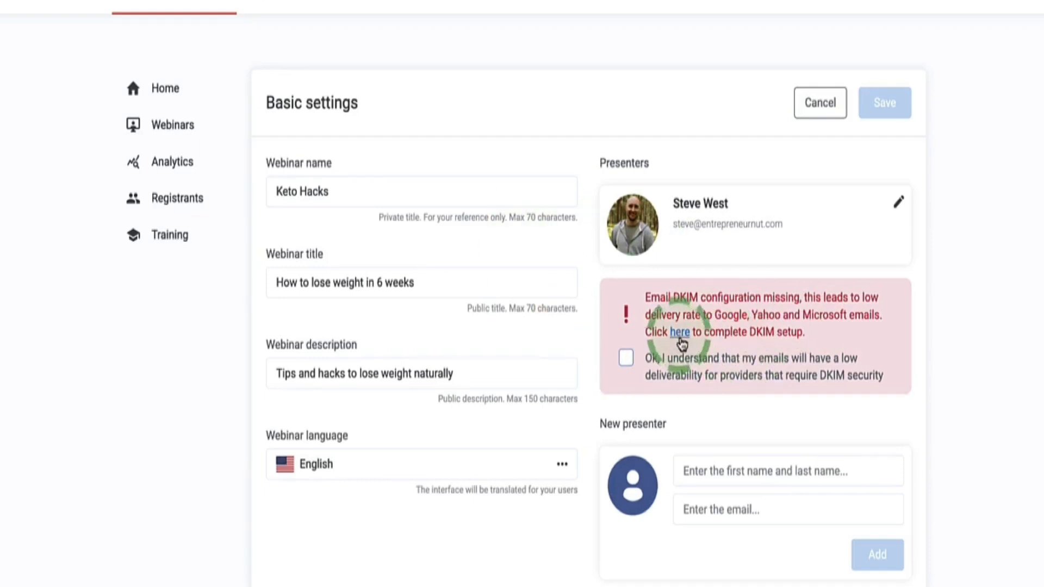
pyautogui.moveTo(698, 297); pyautogui.dragTo(668, 303)
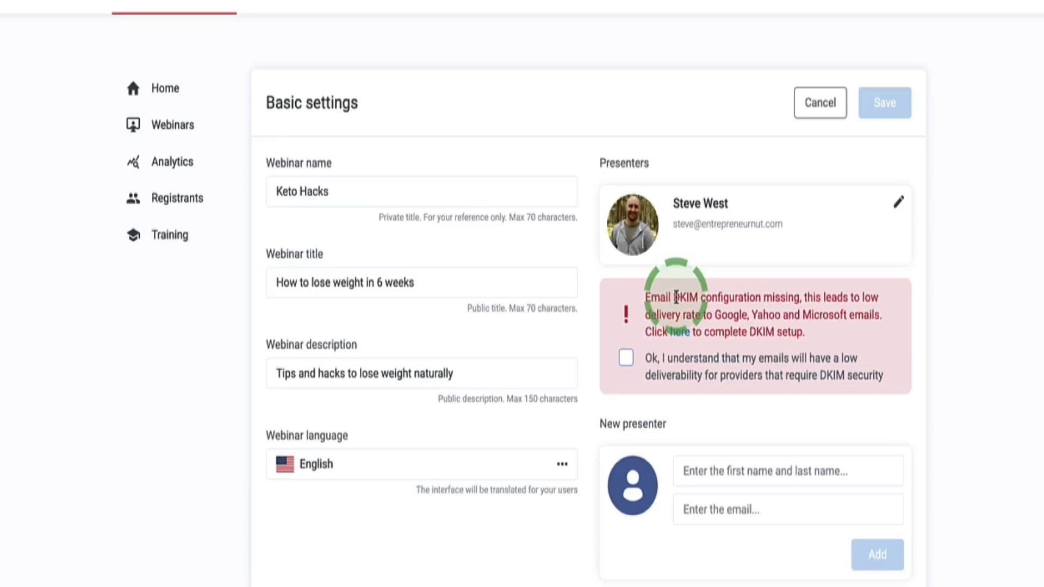
pyautogui.moveTo(806, 332); pyautogui.dragTo(653, 300)
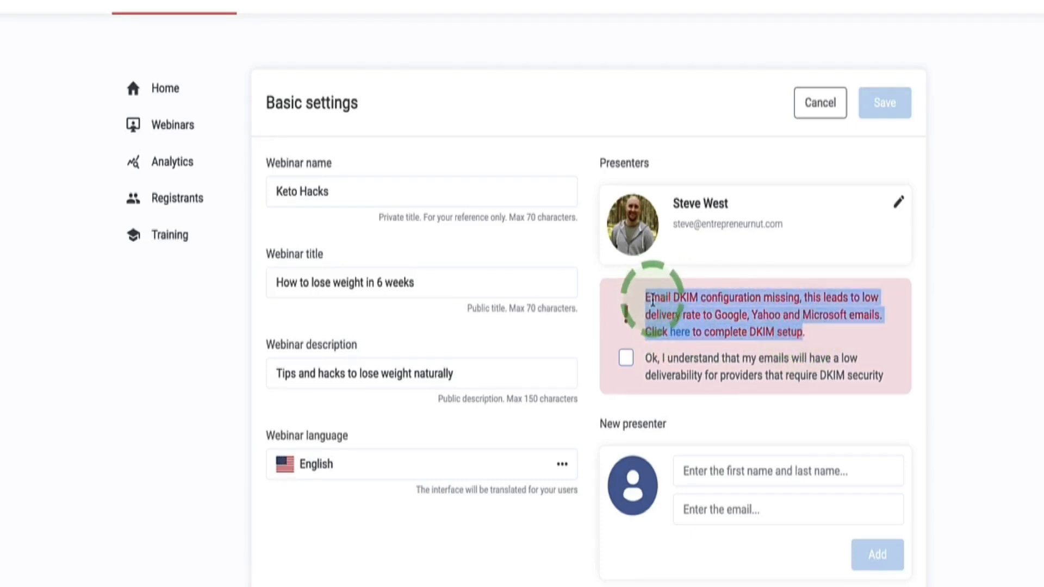
pyautogui.click(625, 358)
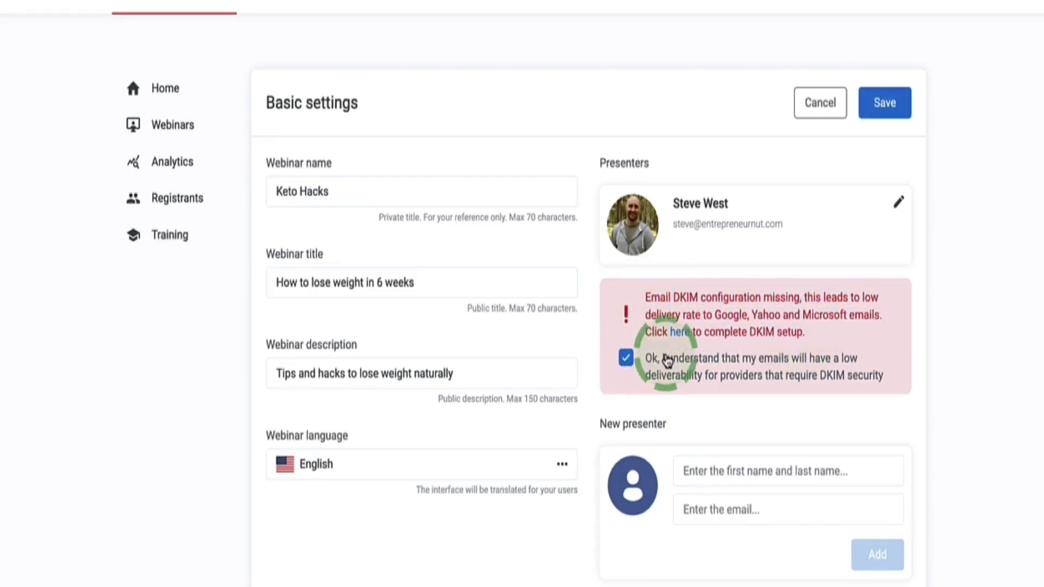
pyautogui.click(875, 114)
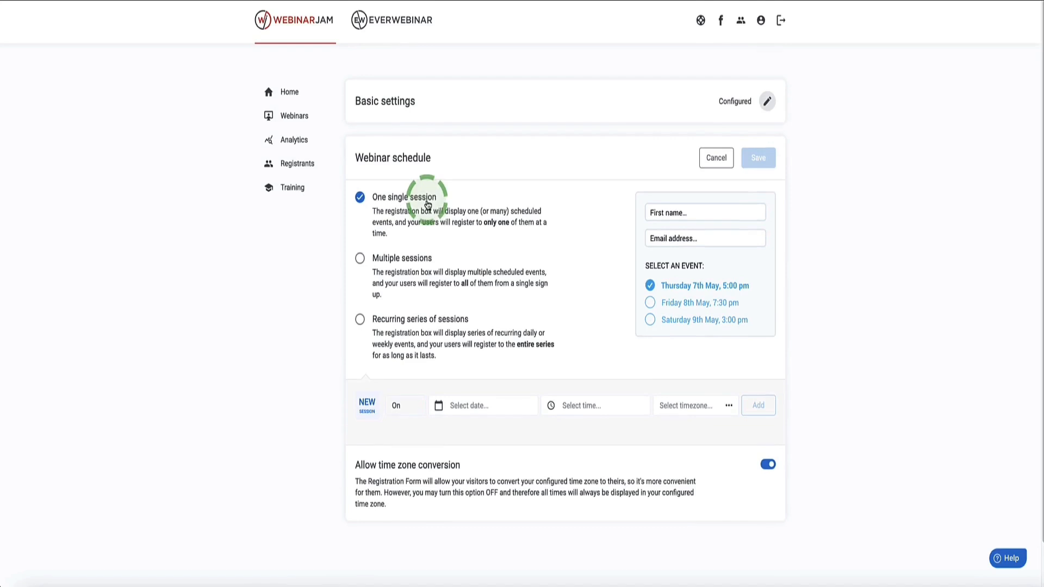
# Step: Set the new single session's date to 2025-04-09 and its time to 3:00 PM
pyautogui.scroll(-1, 441, 224)
pyautogui.scroll(-1, 441, 224)
pyautogui.scroll(1, 726, 163)
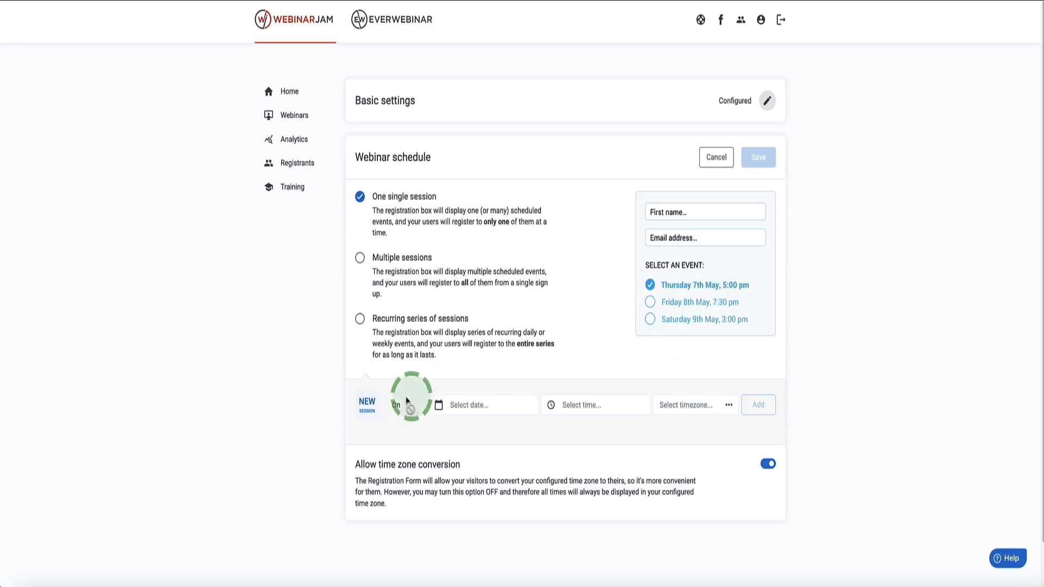
pyautogui.click(509, 408)
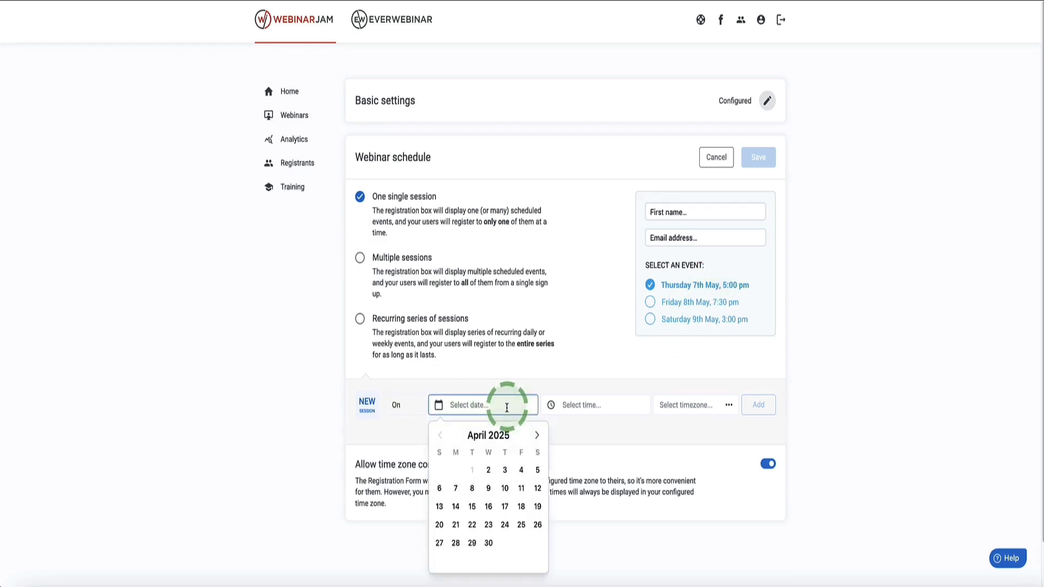
pyautogui.click(487, 488)
pyautogui.click(604, 396)
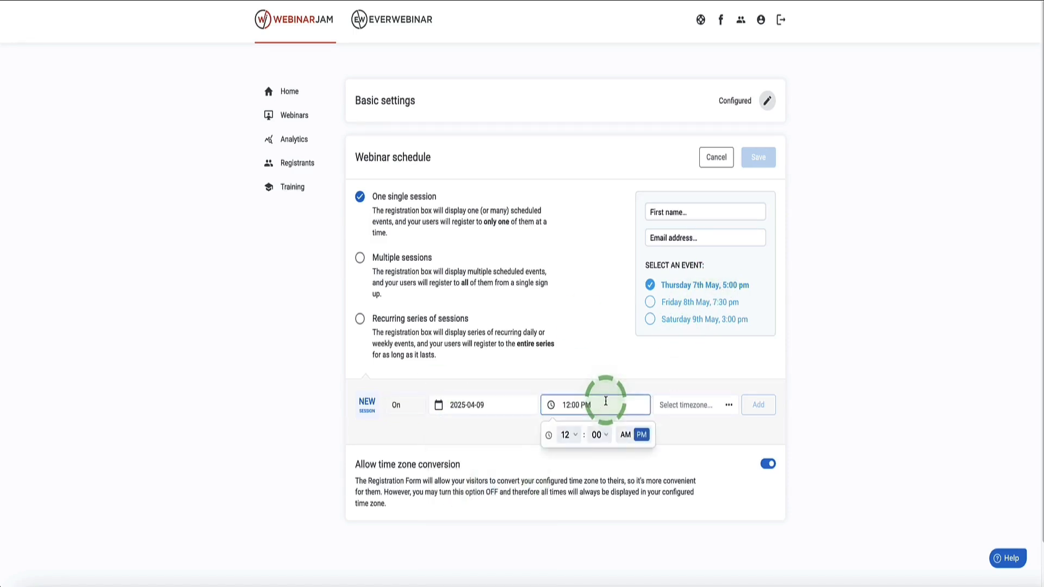
pyautogui.click(571, 435)
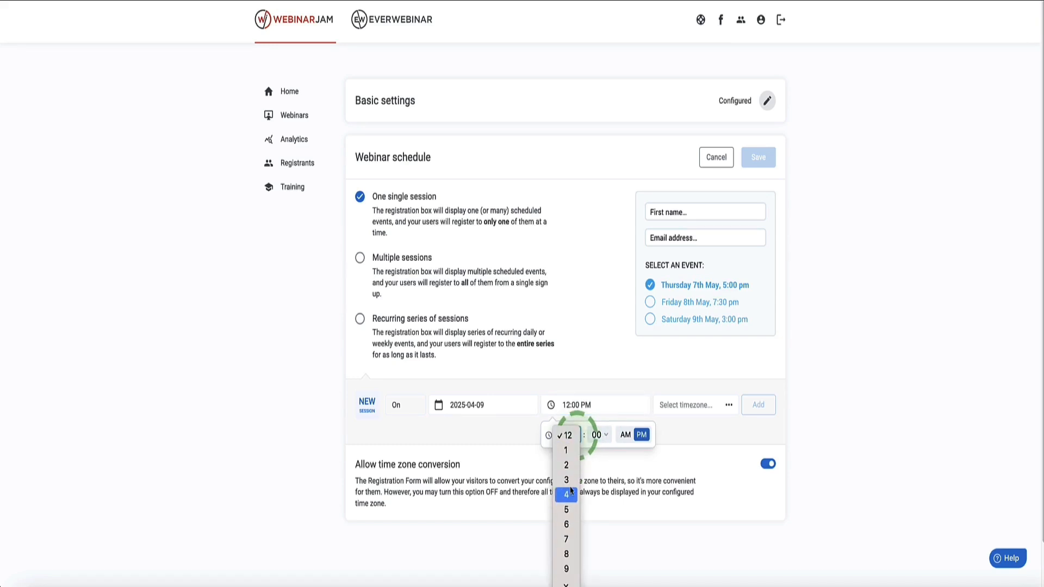
pyautogui.click(570, 482)
# Step: Set the session's timezone to (GMT -7:00) Pacific Time (US and Canada), add the session and save the schedule
pyautogui.click(715, 405)
pyautogui.click(635, 454)
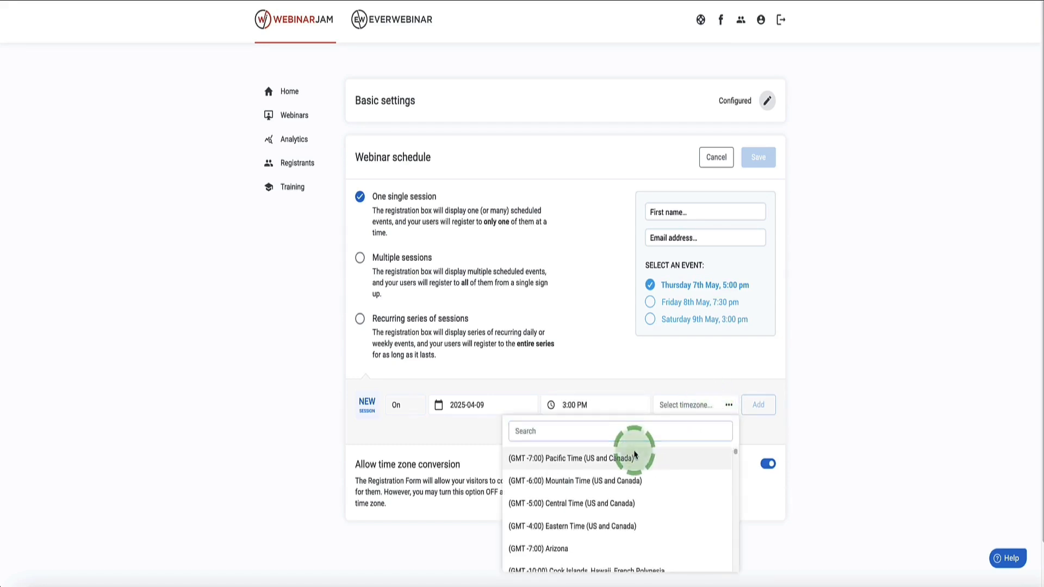
pyautogui.click(667, 315)
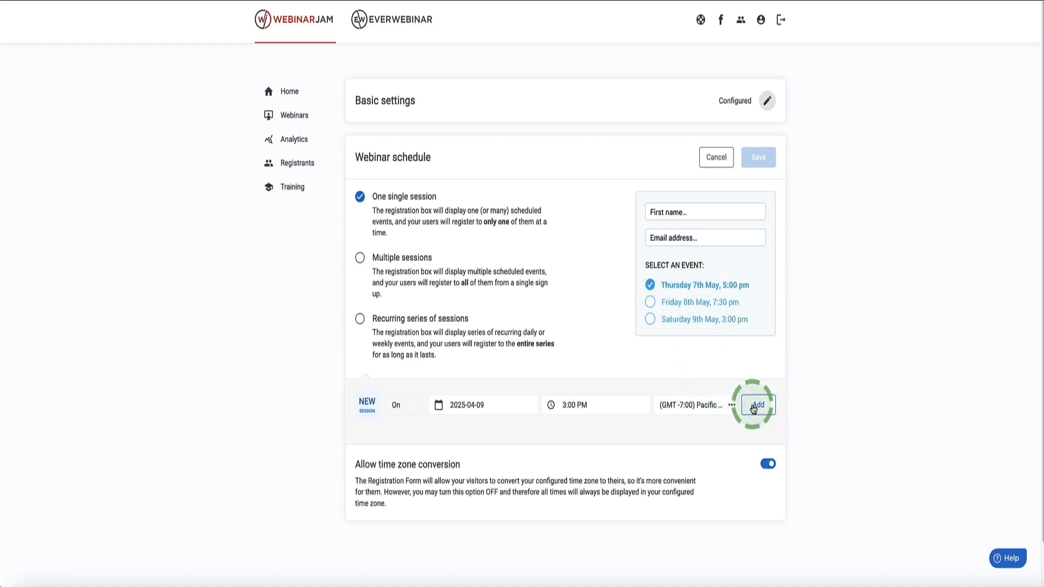
pyautogui.click(760, 408)
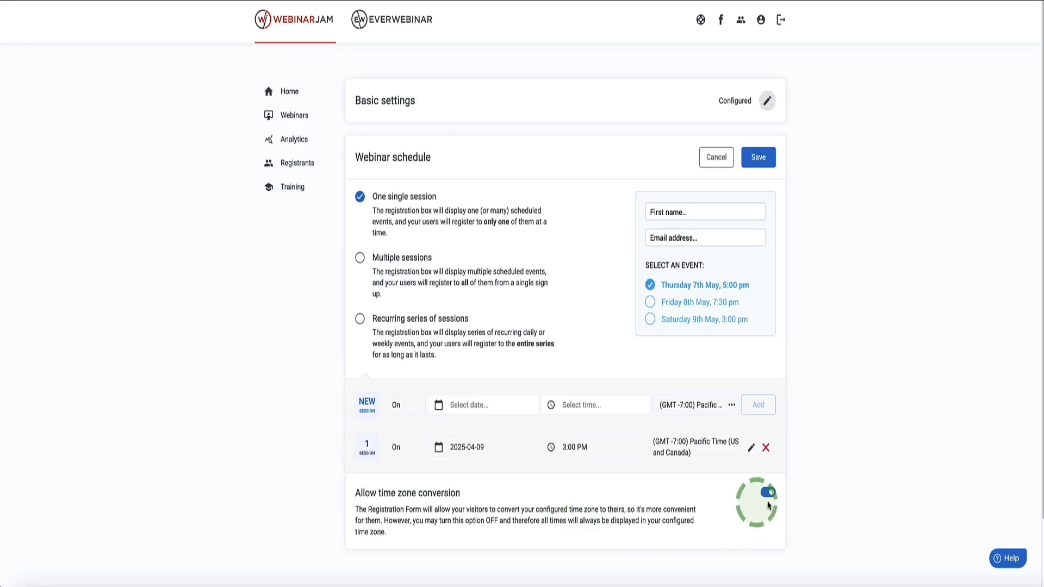
pyautogui.click(759, 159)
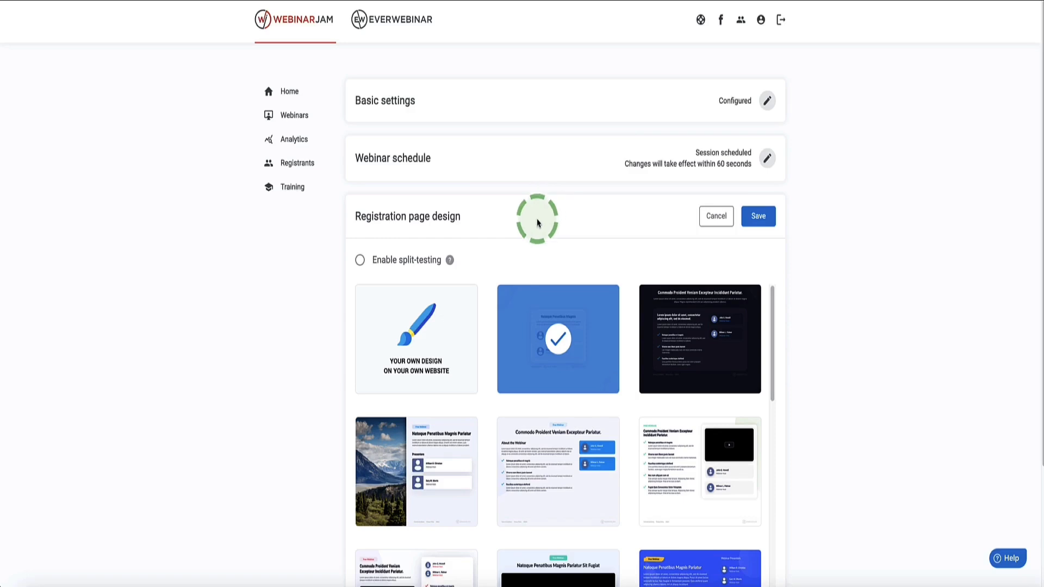
# Step: Browse the registration page templates and preview the one with the orange attention banner and two-column video layout
pyautogui.scroll(-10, 489, 272)
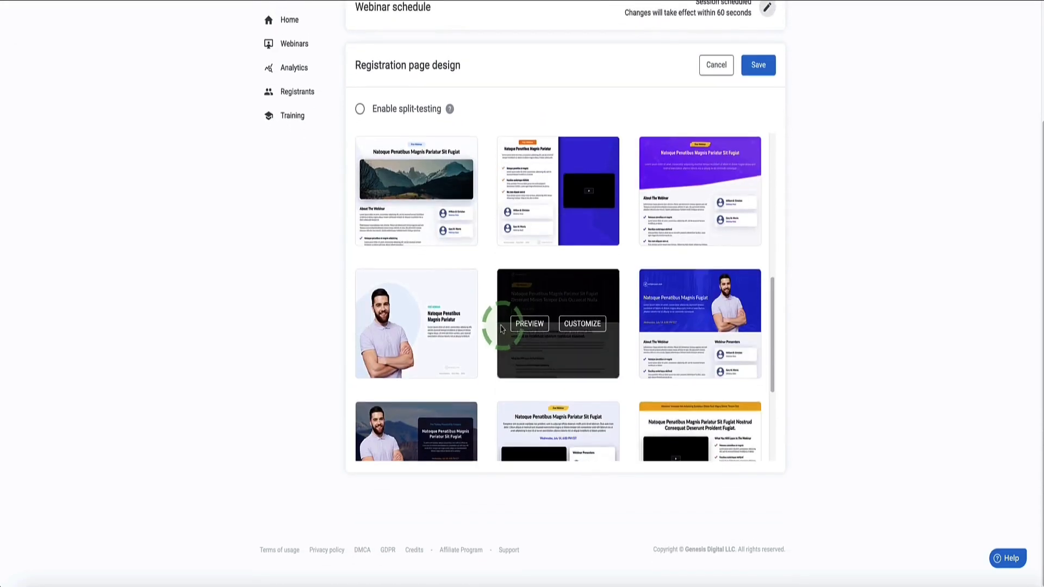
pyautogui.scroll(-4, 501, 328)
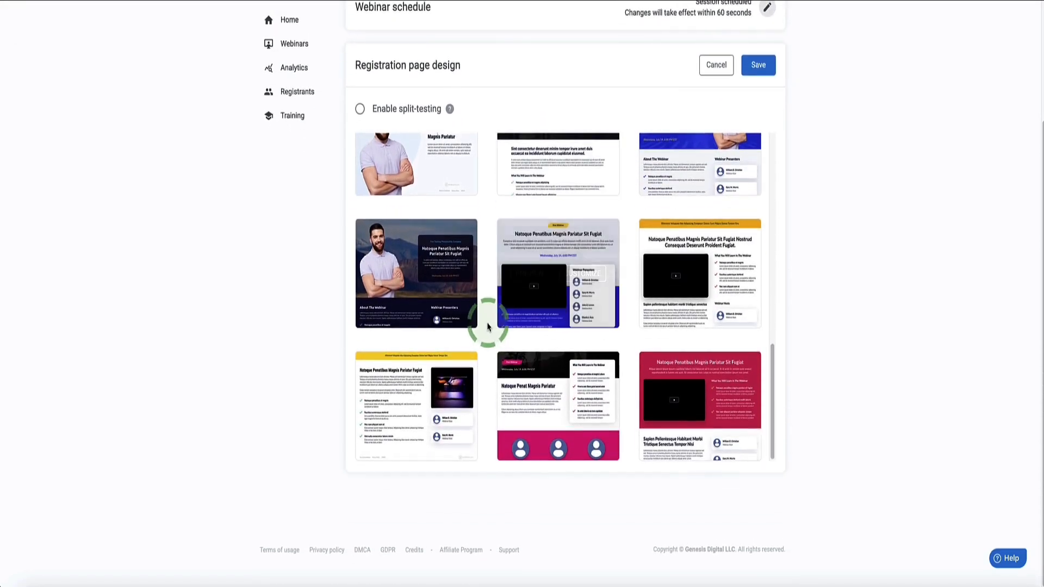
pyautogui.scroll(12, 487, 326)
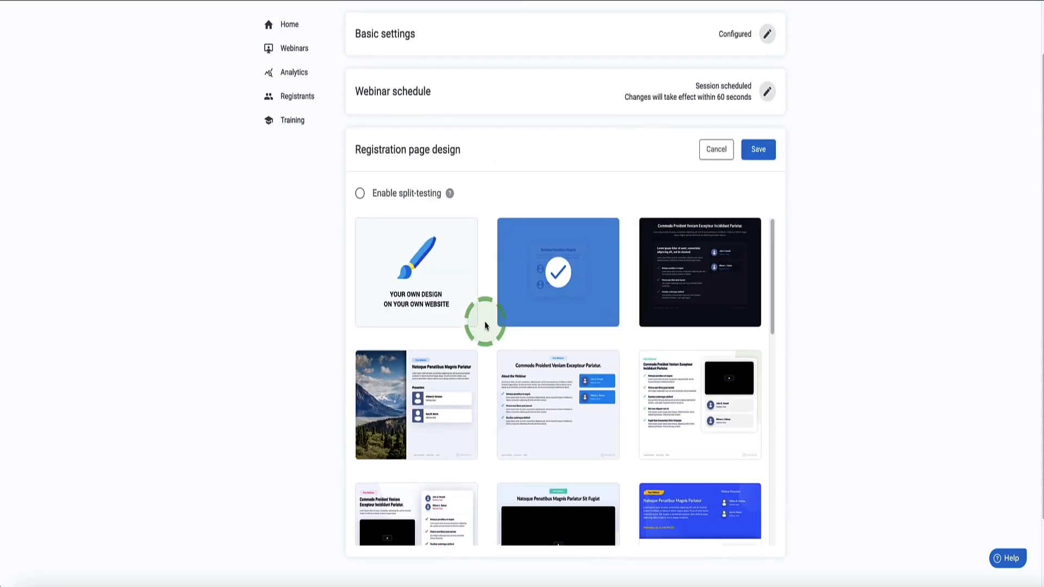
pyautogui.scroll(1, 484, 310)
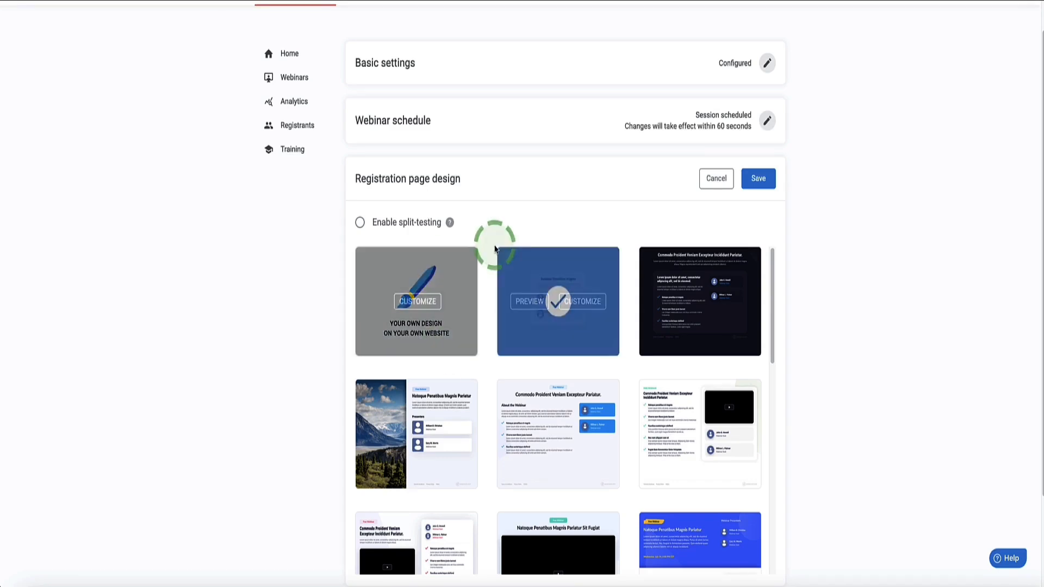
pyautogui.scroll(-5, 516, 302)
pyautogui.scroll(-4, 512, 309)
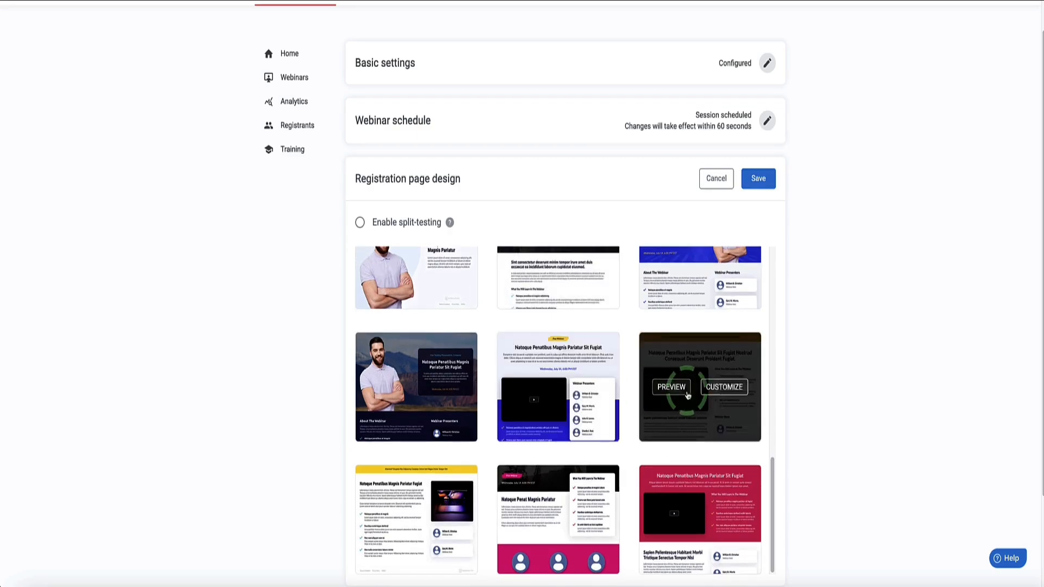
pyautogui.click(672, 387)
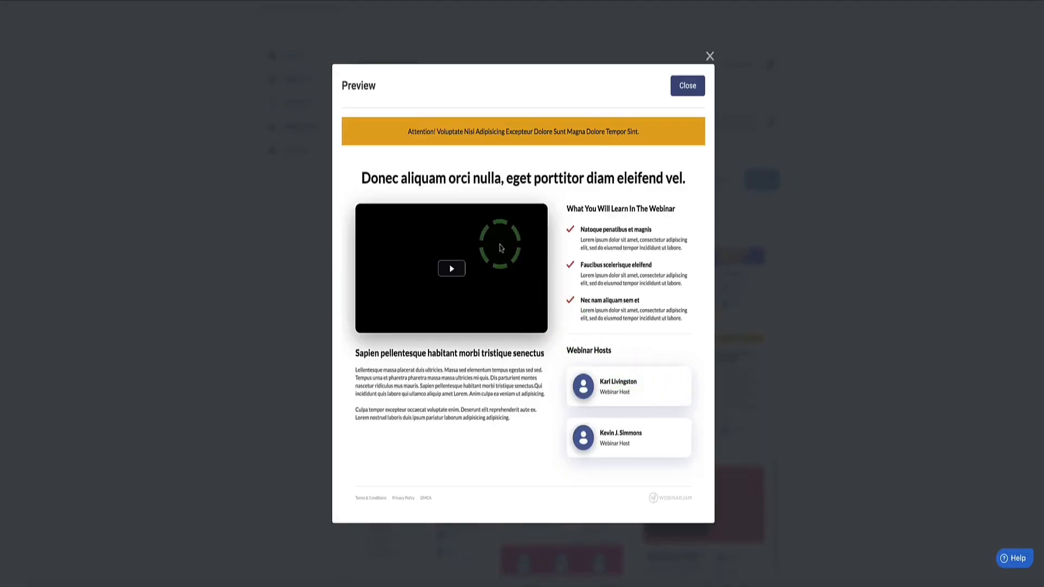
pyautogui.click(710, 57)
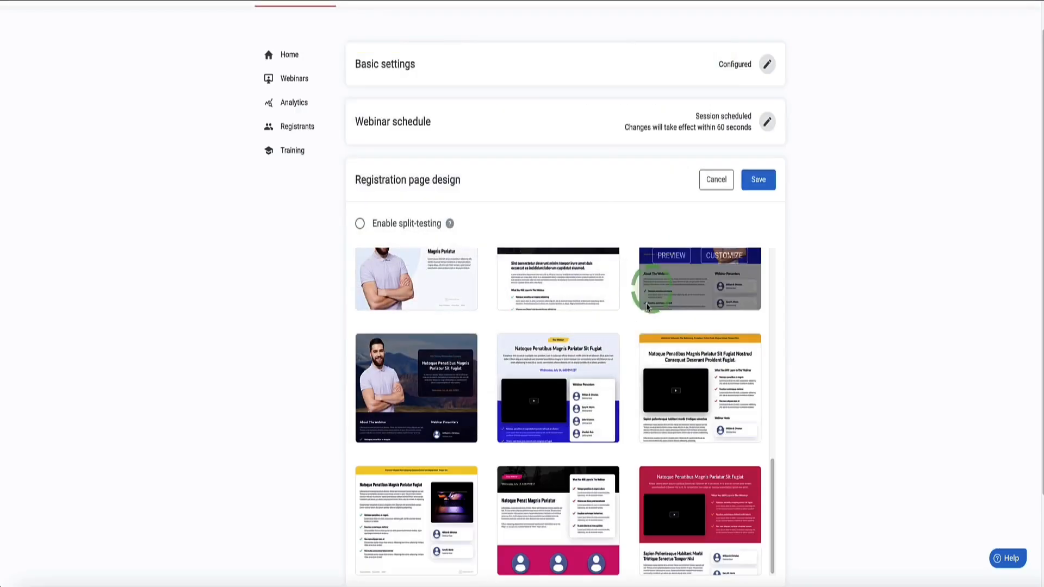
# Step: Customize the orange-banner template with the Registration bar style and launch the page builder
pyautogui.click(711, 388)
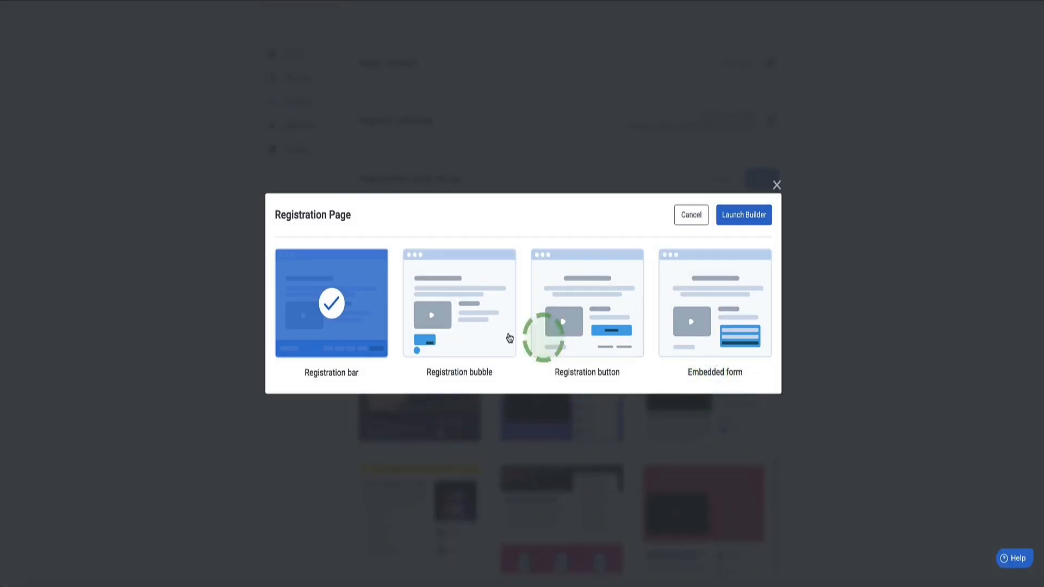
pyautogui.click(286, 386)
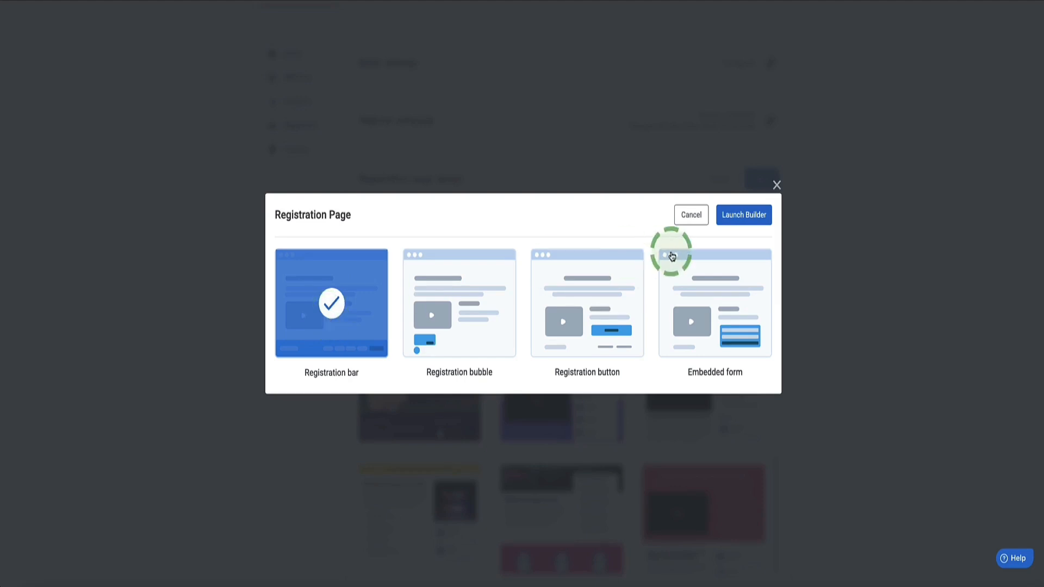
pyautogui.click(731, 216)
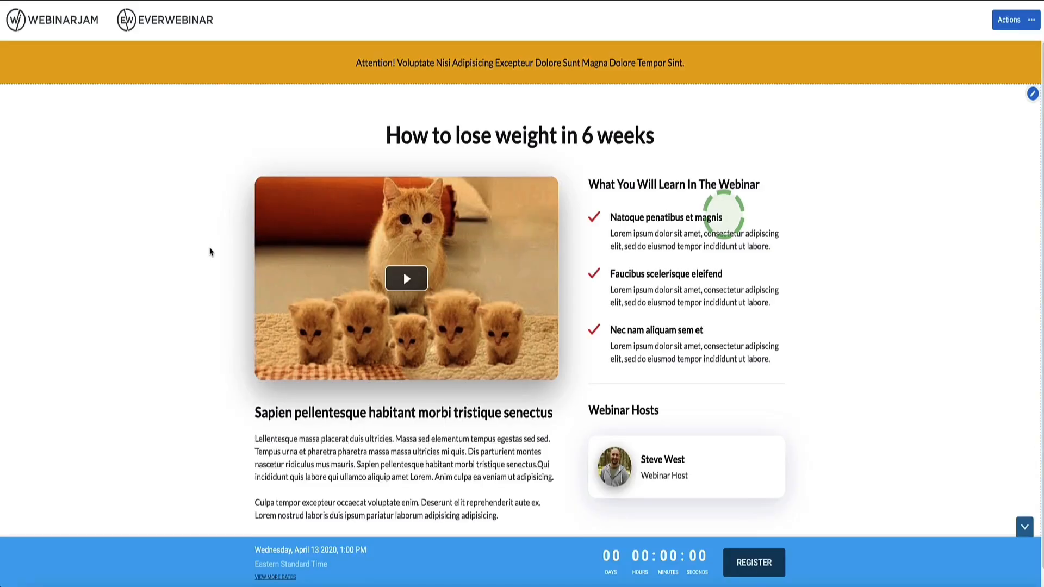
# Step: Look over the registration page and open the "What You Will Learn In The Webinar" heading for text editing
pyautogui.scroll(-1, 215, 492)
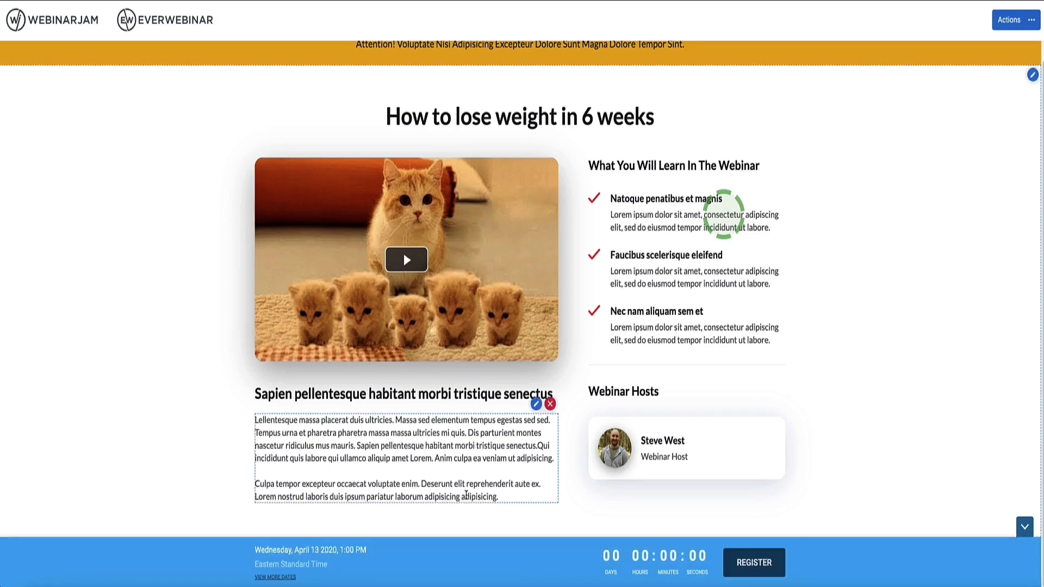
pyautogui.scroll(1, 484, 196)
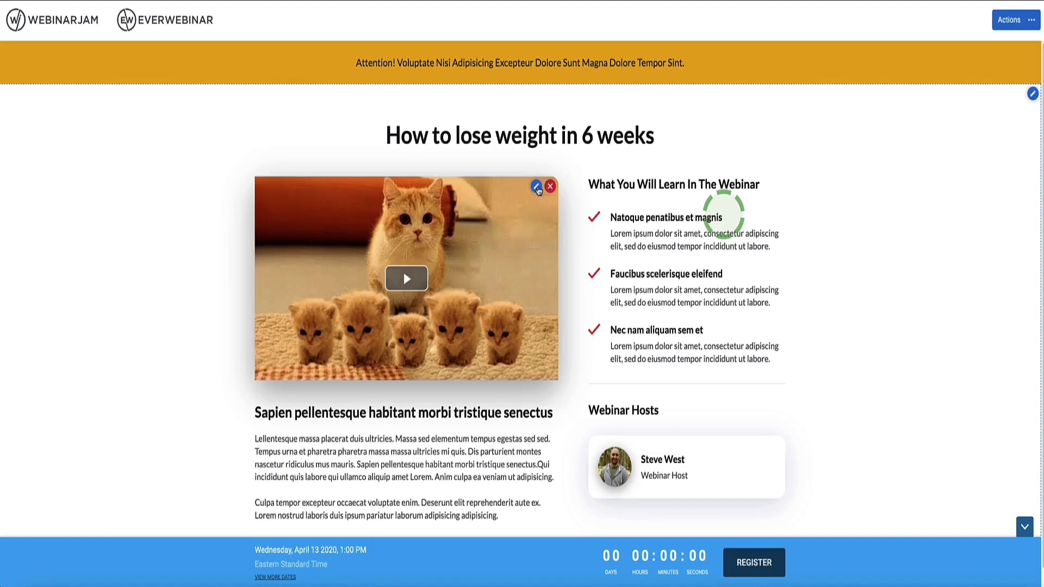
pyautogui.click(763, 167)
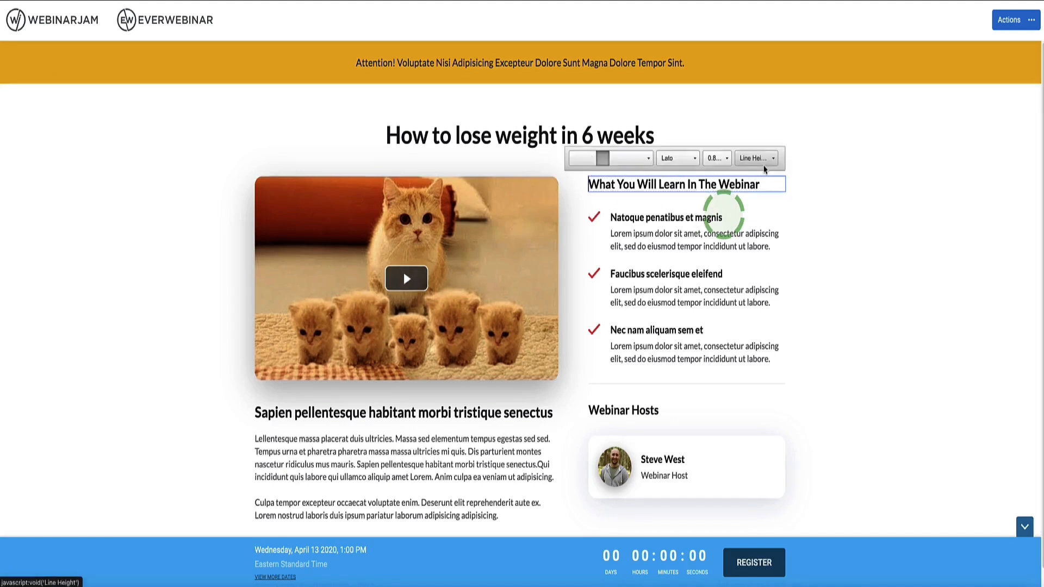
pyautogui.tripleClick(673, 185)
pyautogui.click(574, 198)
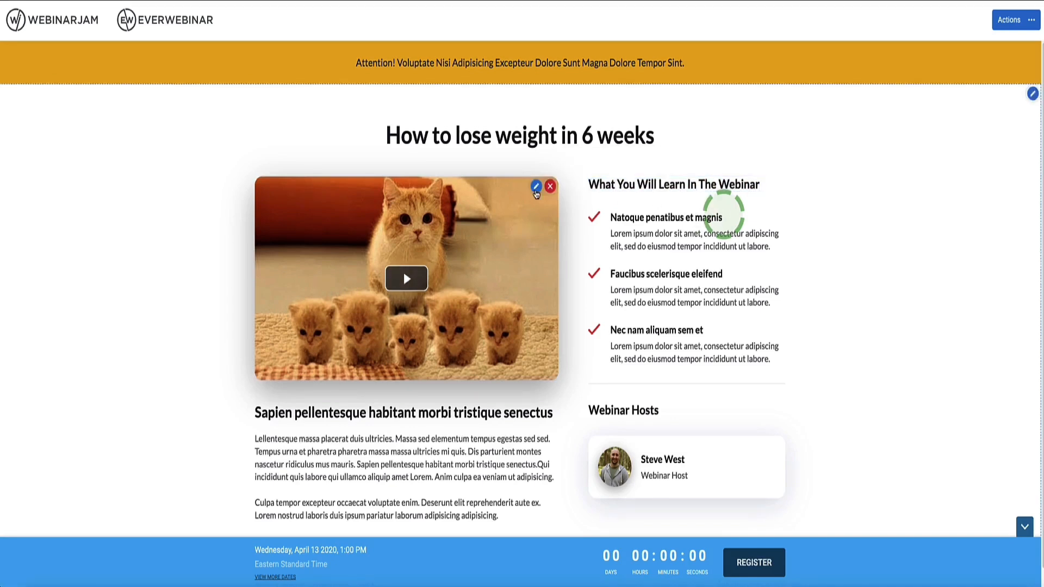
# Step: Open the registration page video's settings, select its video URL and save the video settings
pyautogui.click(535, 187)
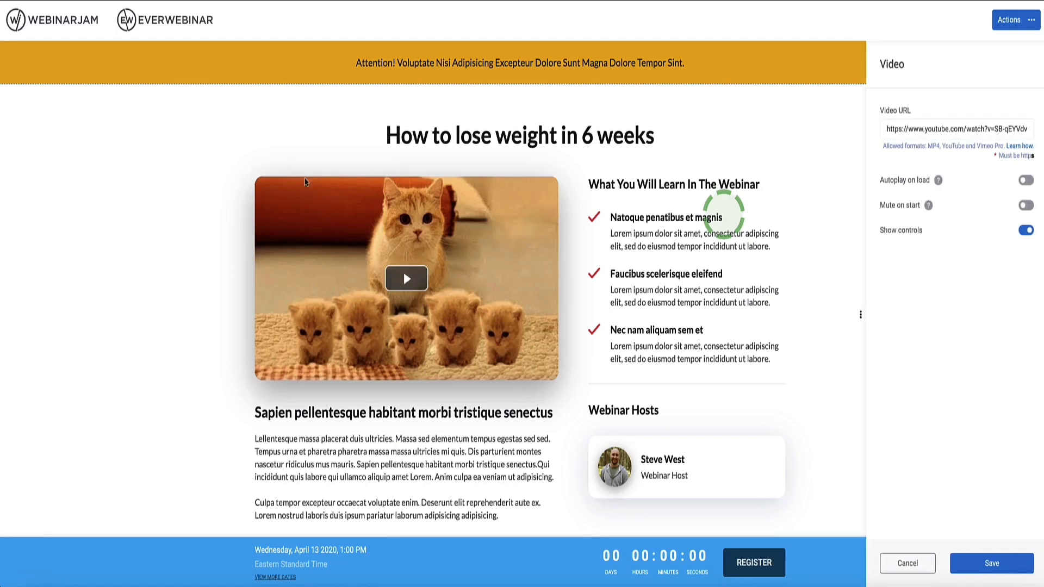
pyautogui.tripleClick(929, 129)
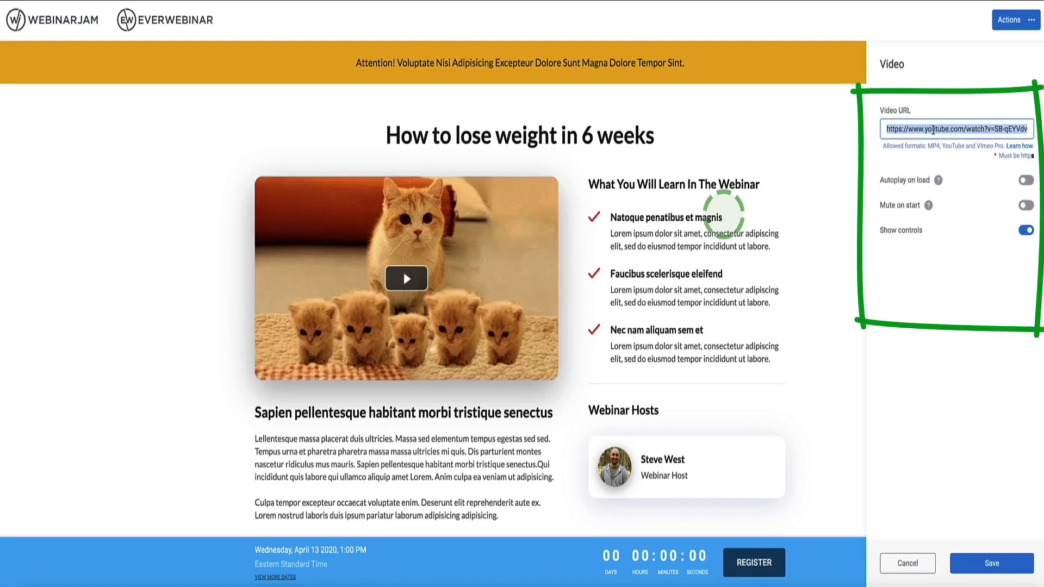
pyautogui.click(955, 185)
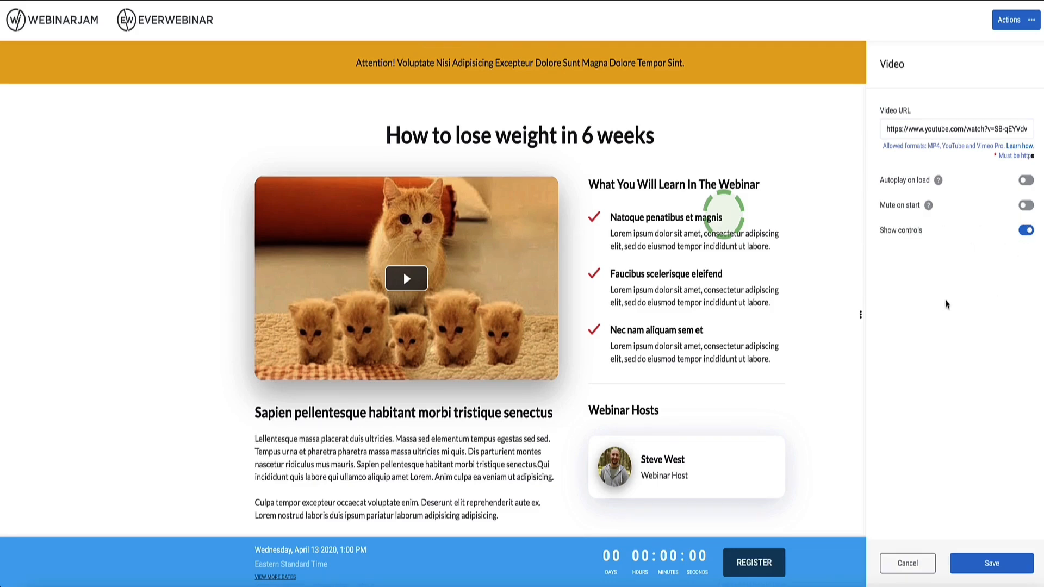
pyautogui.click(991, 563)
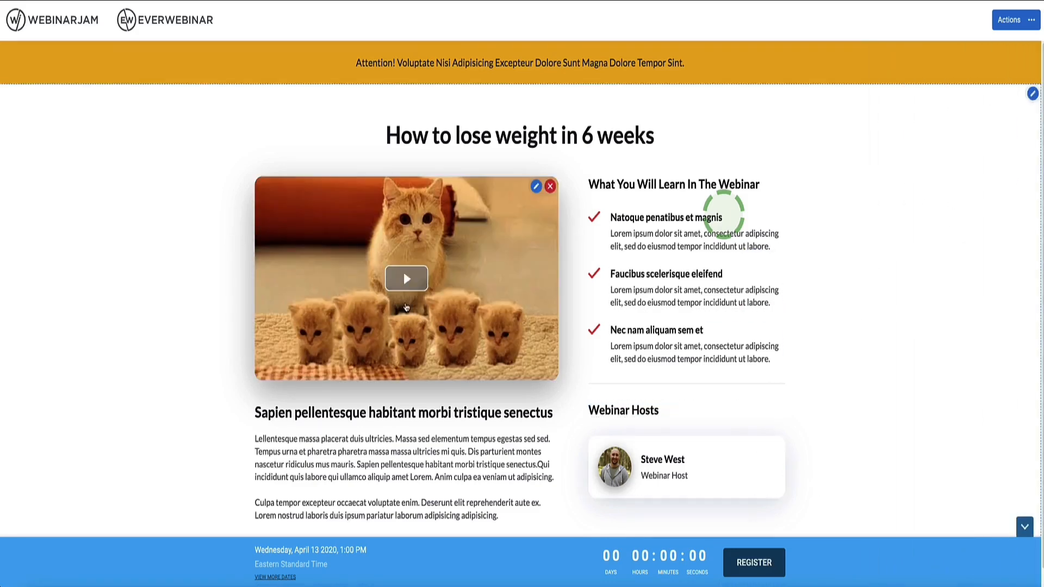
# Step: View the presenter settings of the Webinar Hosts section and close them without saving
pyautogui.scroll(-1, 406, 307)
pyautogui.click(762, 427)
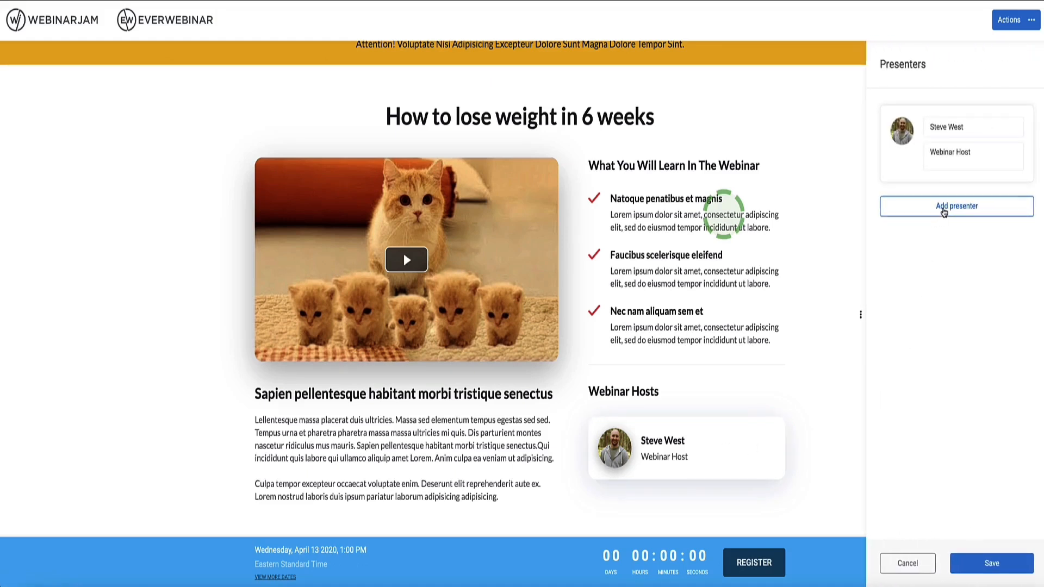
pyautogui.click(907, 563)
pyautogui.scroll(1, 116, 201)
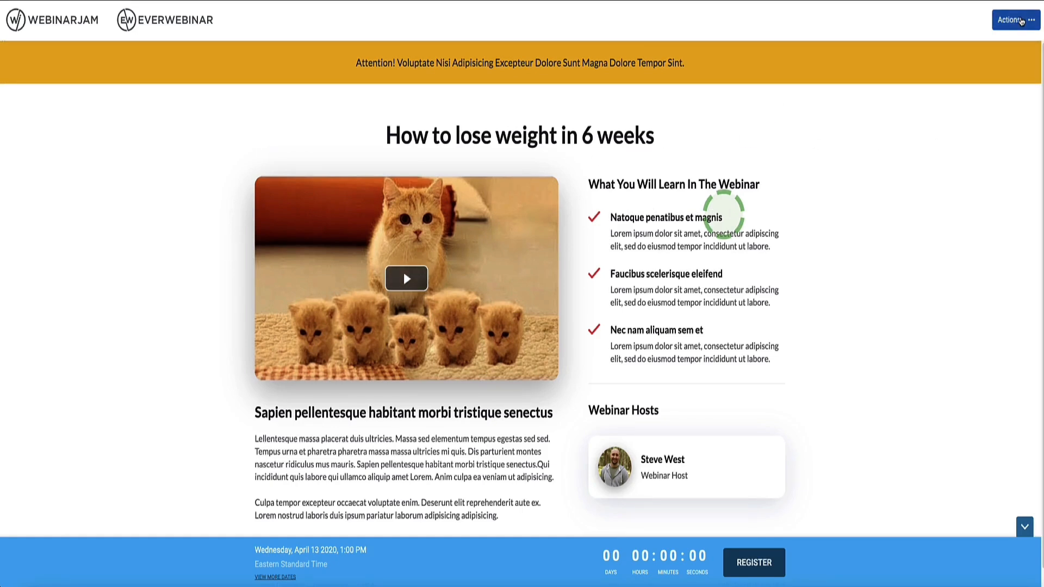
# Step: Save the customized page and exit the builder, and save the registration page design
pyautogui.click(1022, 21)
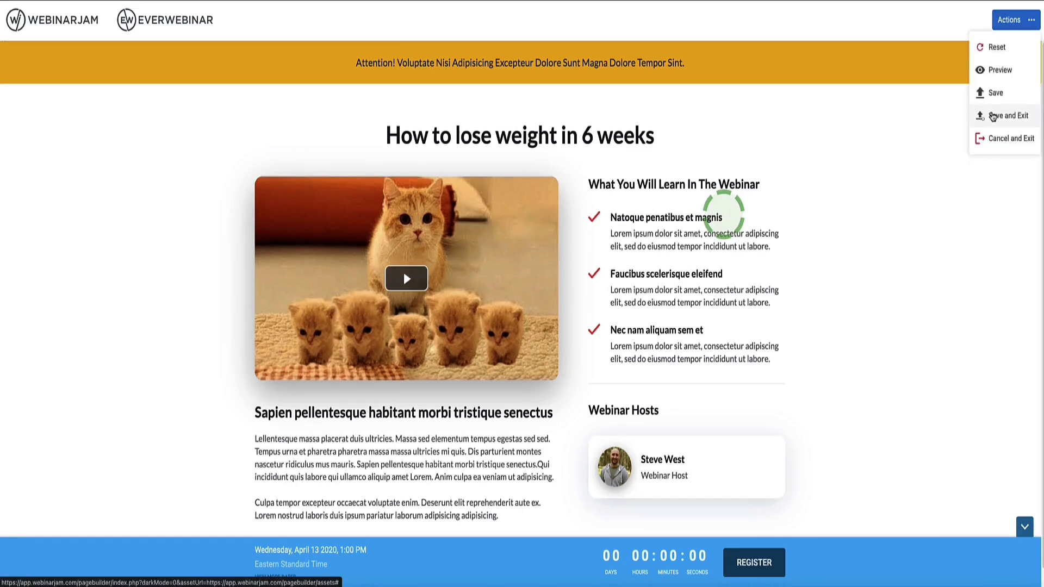
pyautogui.click(993, 115)
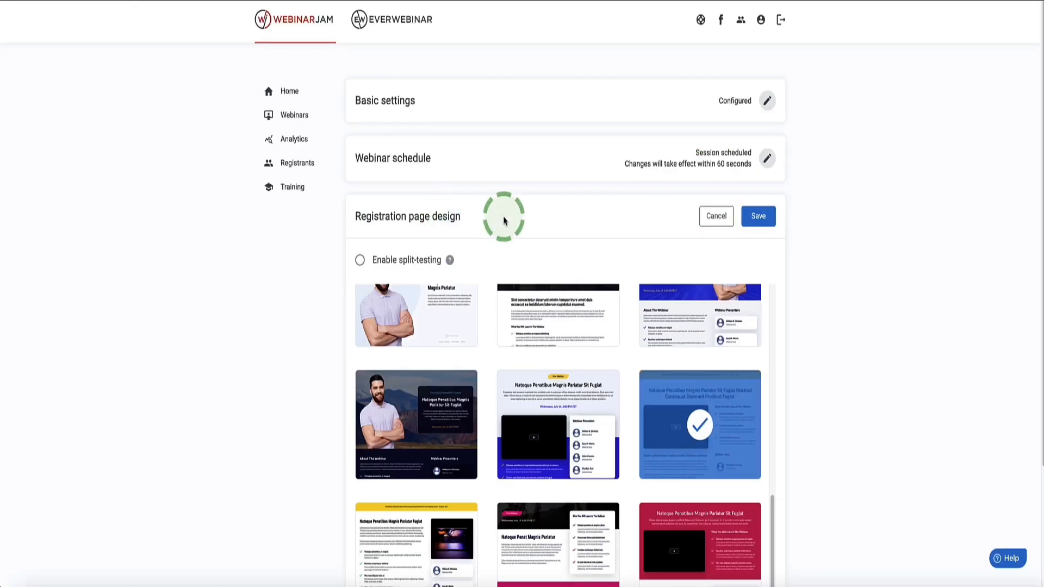
pyautogui.click(759, 215)
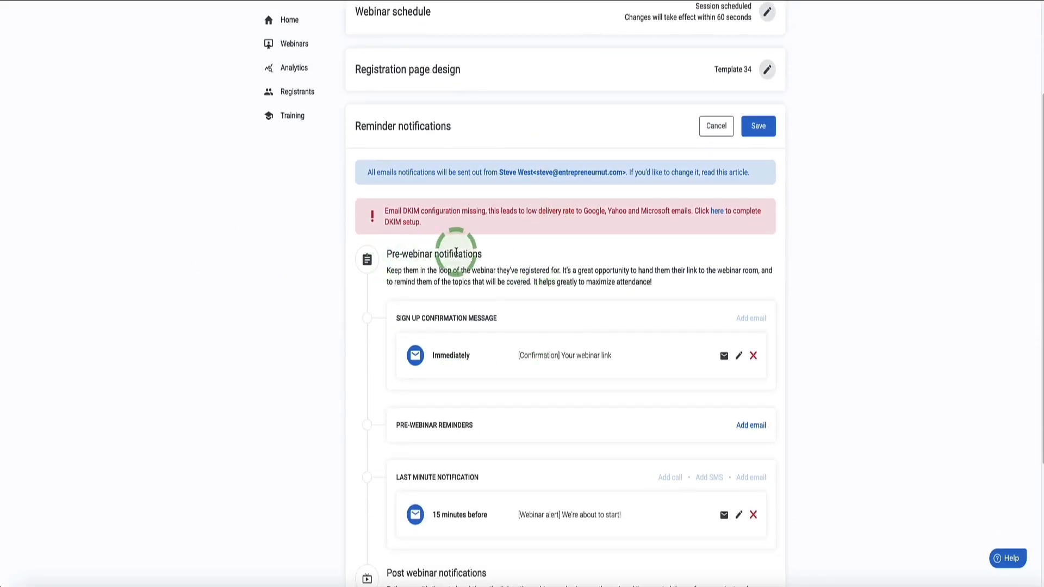
# Step: Open the immediate sign-up confirmation email, review its shortcodes, webinar link and password lines, and save it
pyautogui.scroll(-1, 535, 297)
pyautogui.scroll(1, 463, 308)
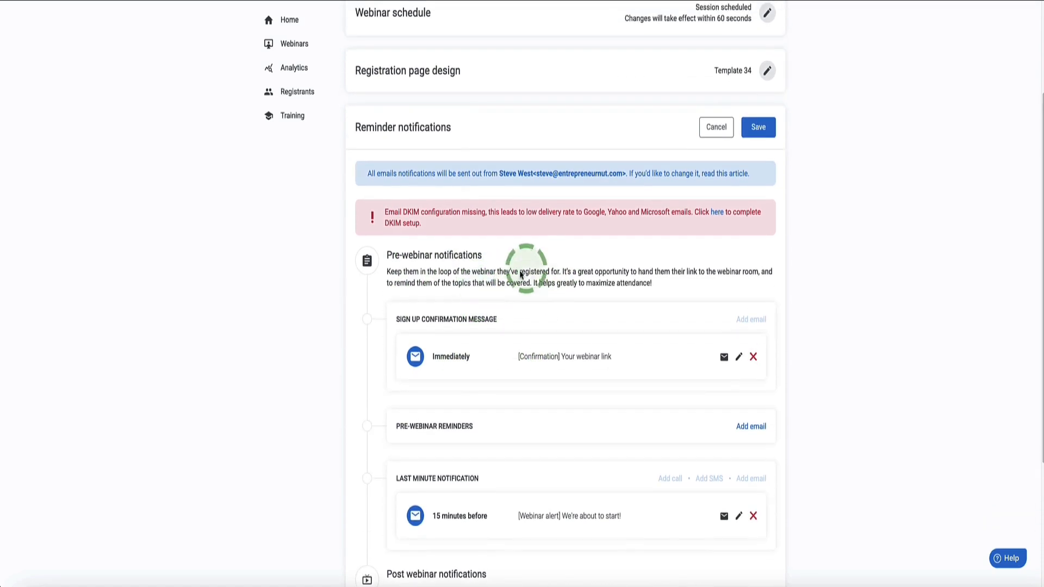
pyautogui.scroll(-2, 479, 266)
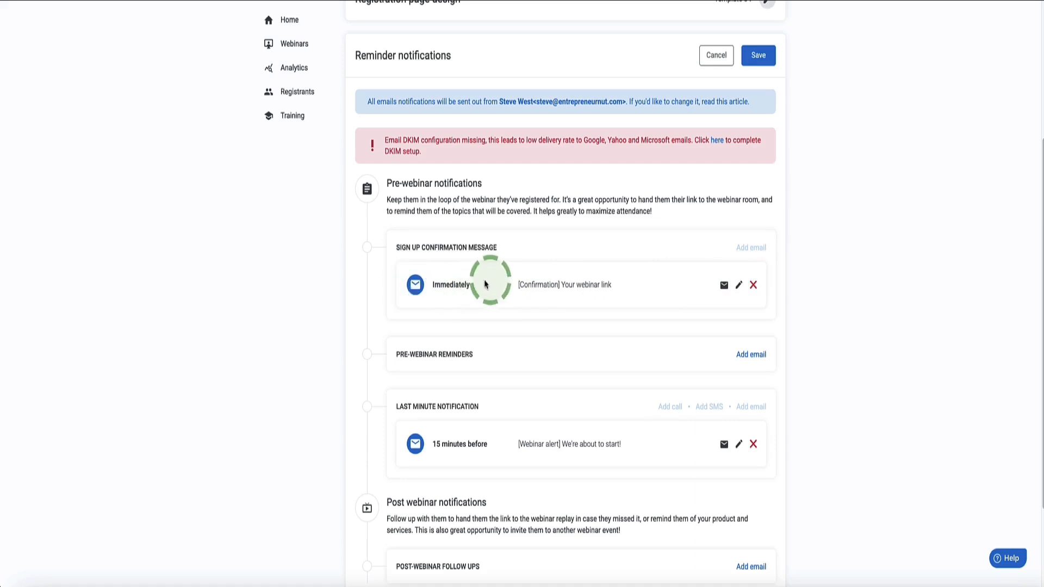
pyautogui.click(738, 286)
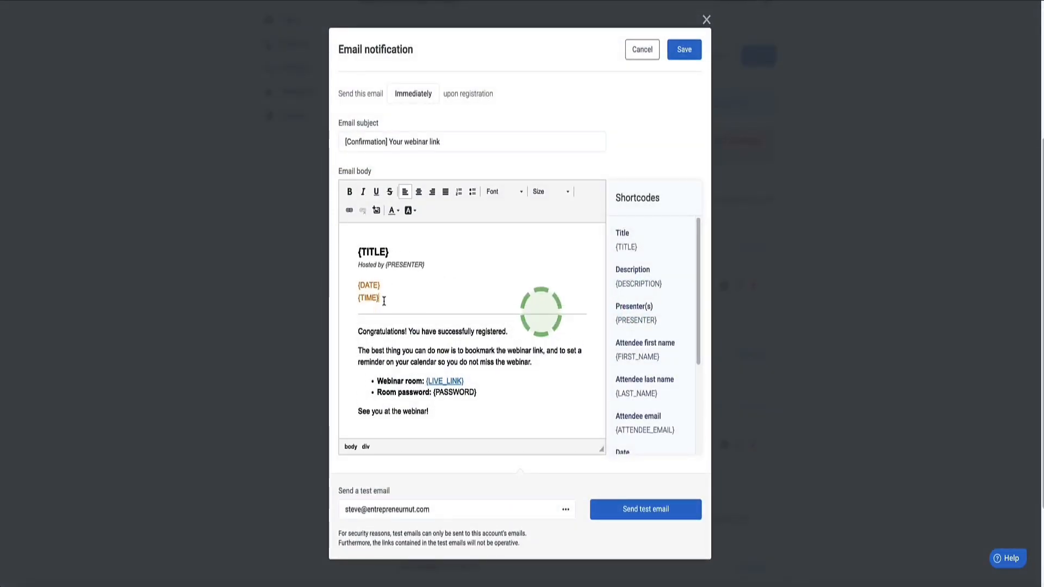
pyautogui.moveTo(355, 284)
pyautogui.mouseDown()
pyautogui.moveTo(375, 288)
pyautogui.moveTo(395, 256)
pyautogui.mouseUp()
pyautogui.moveTo(478, 392); pyautogui.dragTo(416, 380)
pyautogui.click(395, 369)
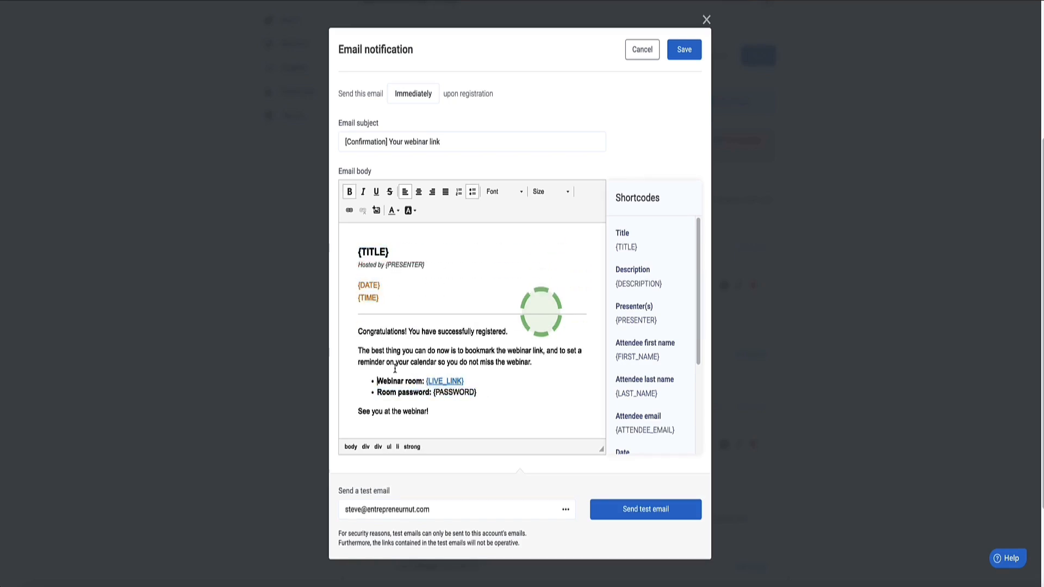
pyautogui.scroll(-1, 496, 368)
pyautogui.scroll(1, 495, 368)
pyautogui.click(496, 366)
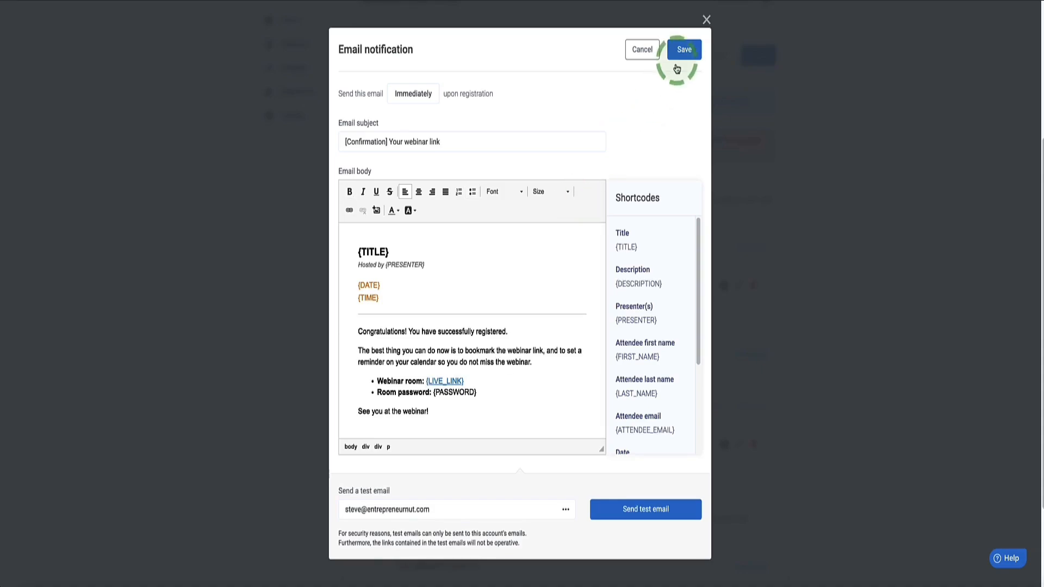
pyautogui.click(683, 50)
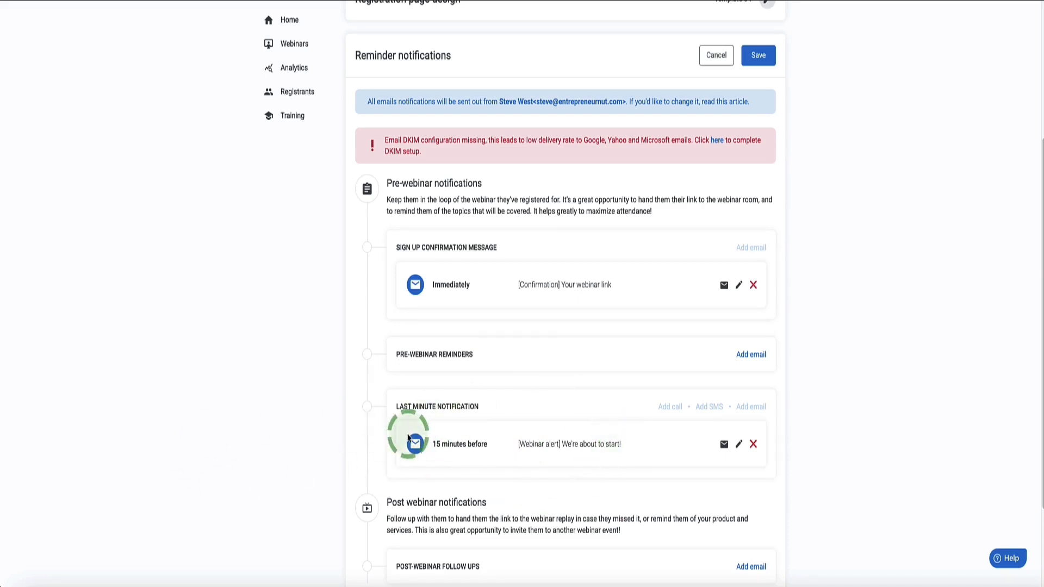
# Step: Review the last minute notification and open a new email for the pre-webinar reminders
pyautogui.scroll(-1, 464, 440)
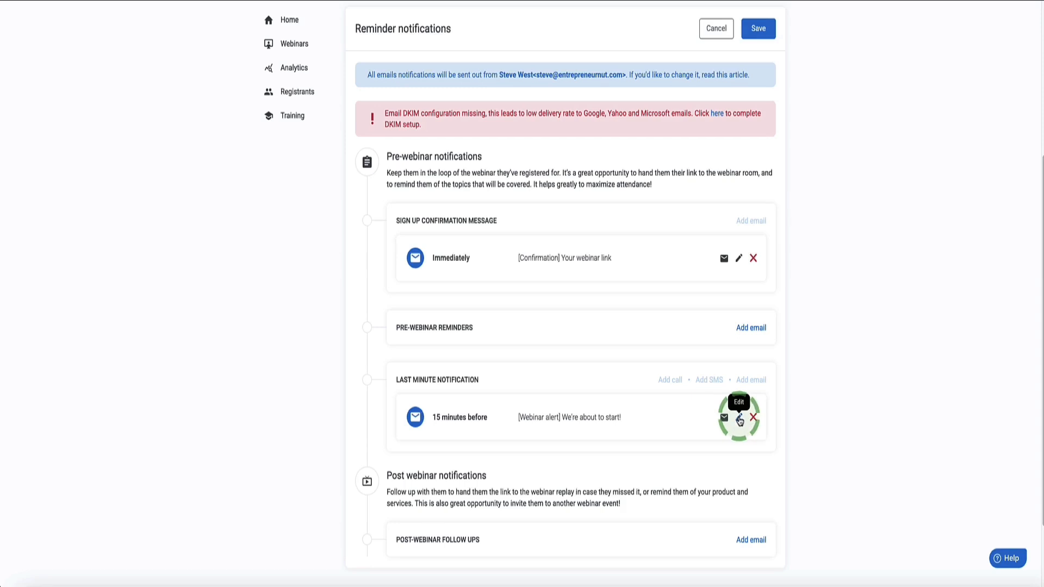
pyautogui.scroll(-1, 739, 420)
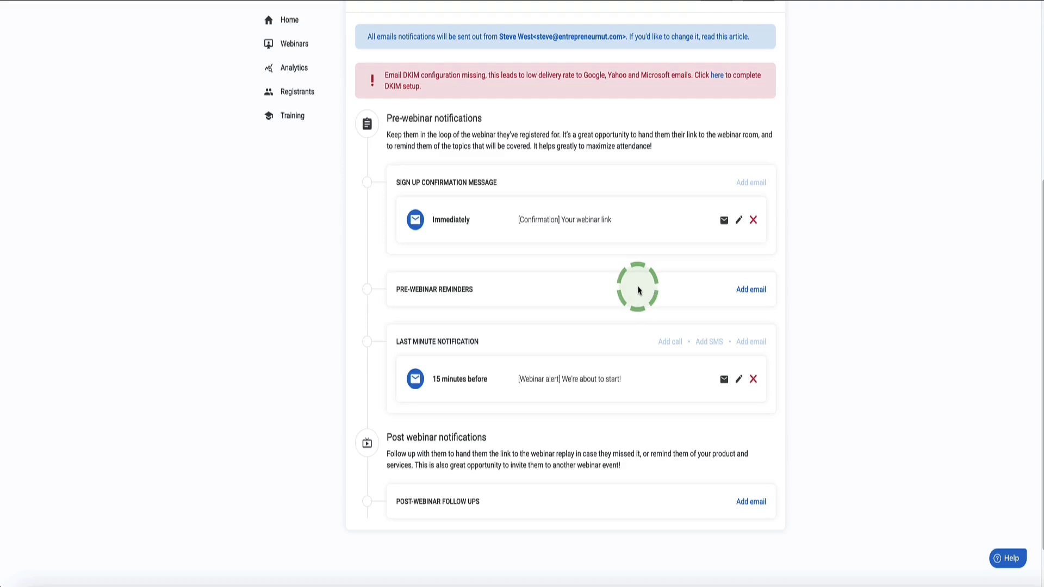
pyautogui.click(740, 291)
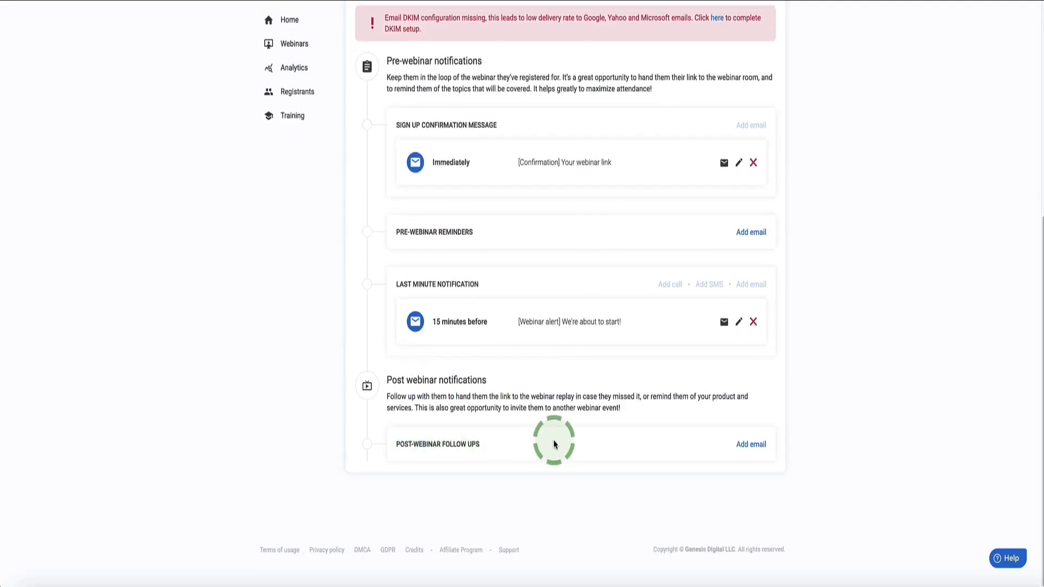
# Step: Open a new post-webinar follow-up email, examine its replay video and room password lines, and close it without saving
pyautogui.click(751, 445)
pyautogui.scroll(-1, 491, 319)
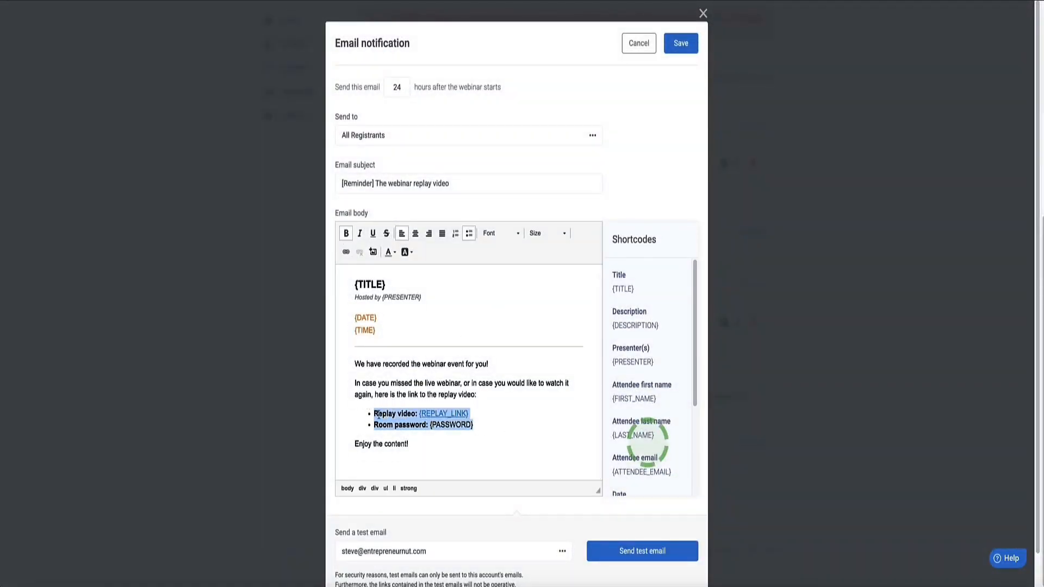
pyautogui.click(492, 426)
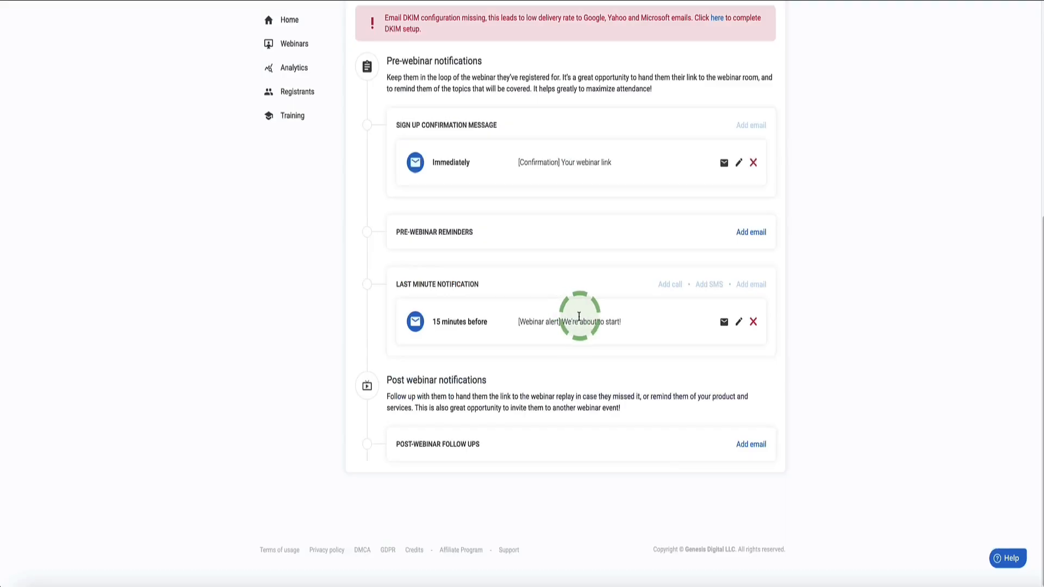
pyautogui.scroll(6, 579, 317)
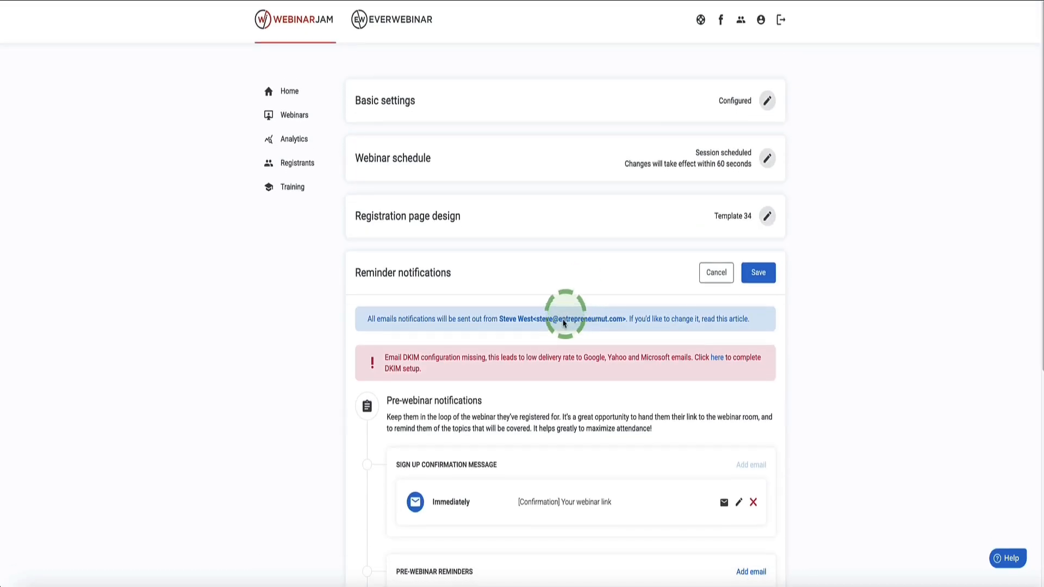
# Step: Review the reminder notifications, save them, finish creating the webinar and go to the webinars dashboard
pyautogui.scroll(-3, 618, 275)
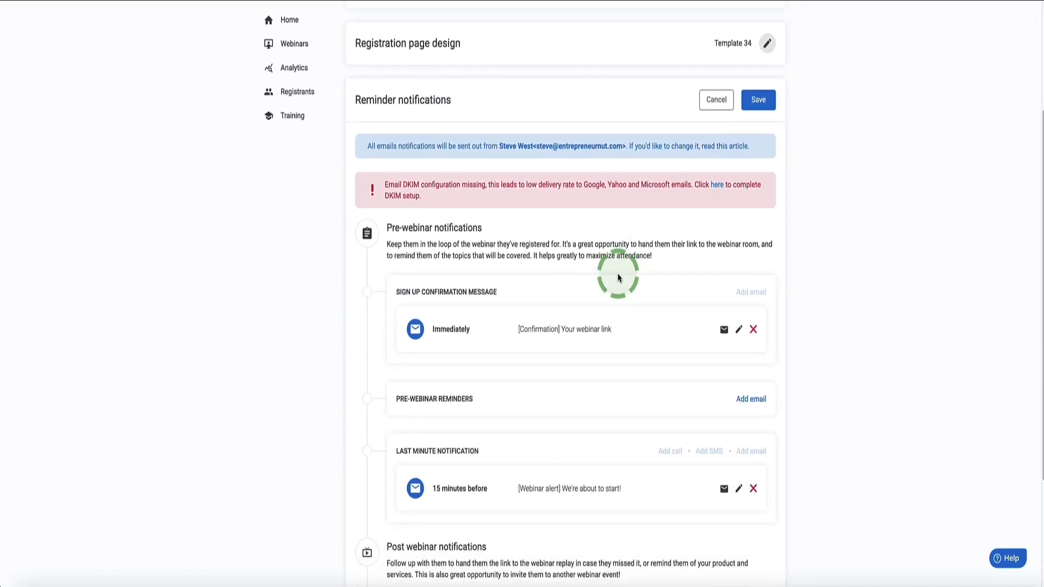
pyautogui.scroll(-1, 618, 277)
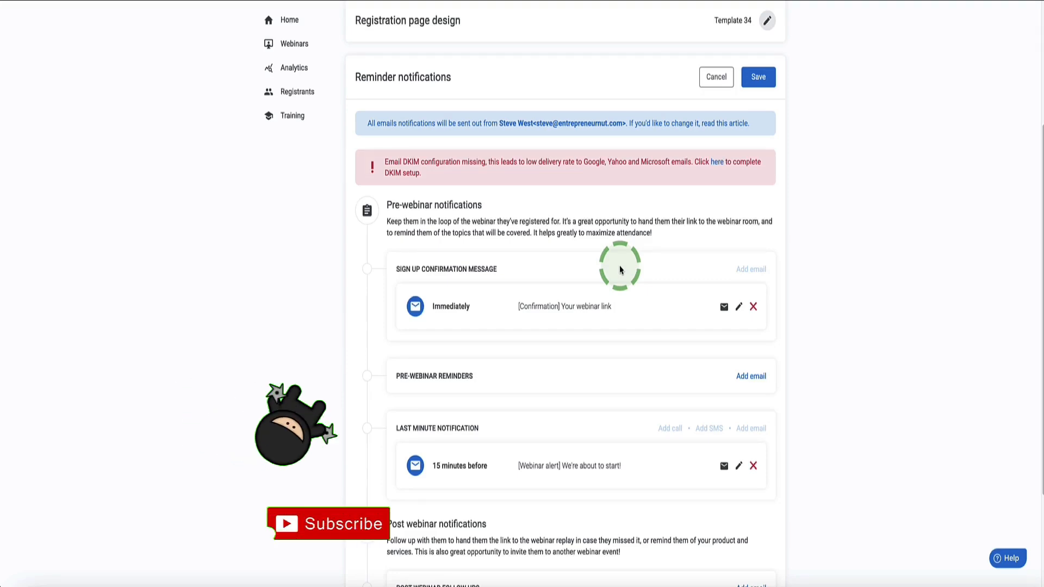
pyautogui.scroll(-3, 620, 263)
pyautogui.scroll(6, 702, 237)
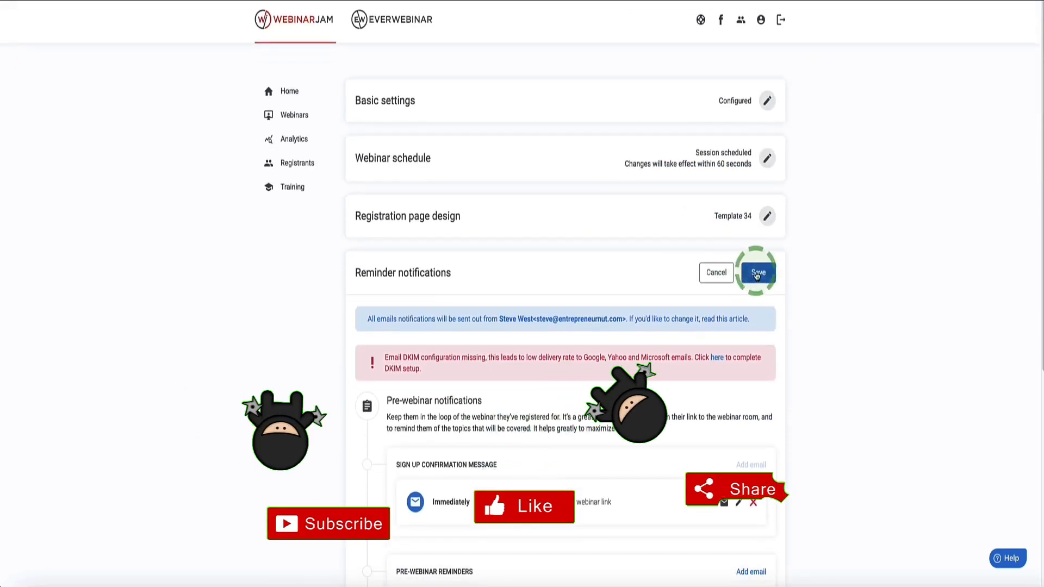
pyautogui.click(758, 272)
pyautogui.click(568, 322)
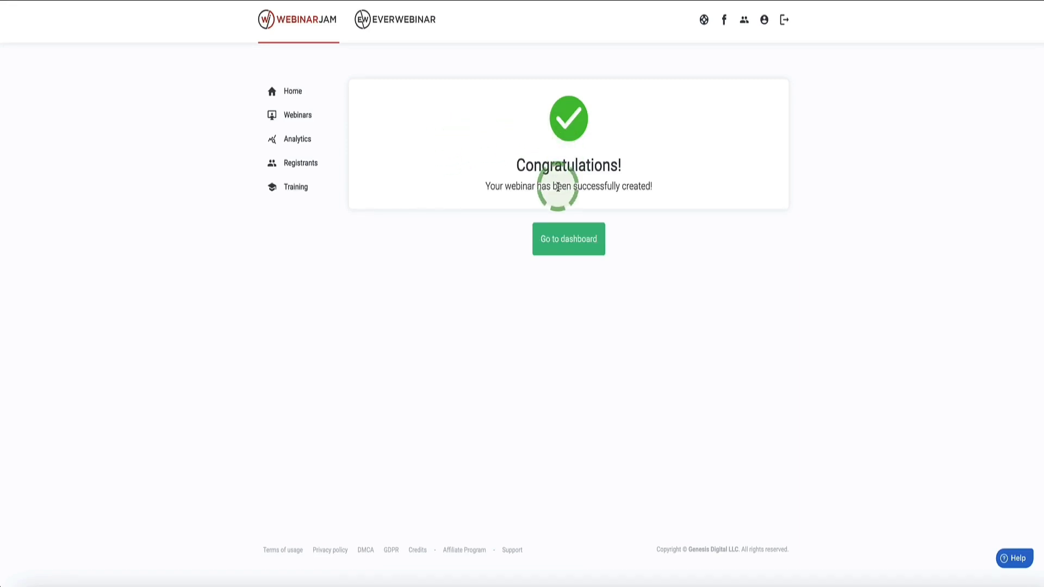
pyautogui.click(567, 240)
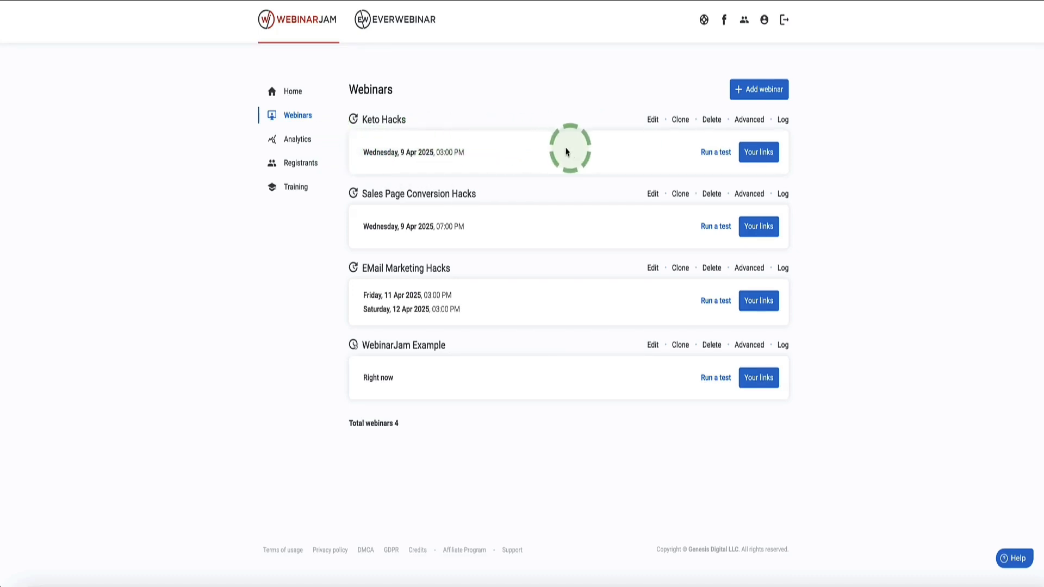
# Step: Copy the registration page link from the Keto Hacks webinar's attendee links and open that page in a new tab
pyautogui.click(764, 152)
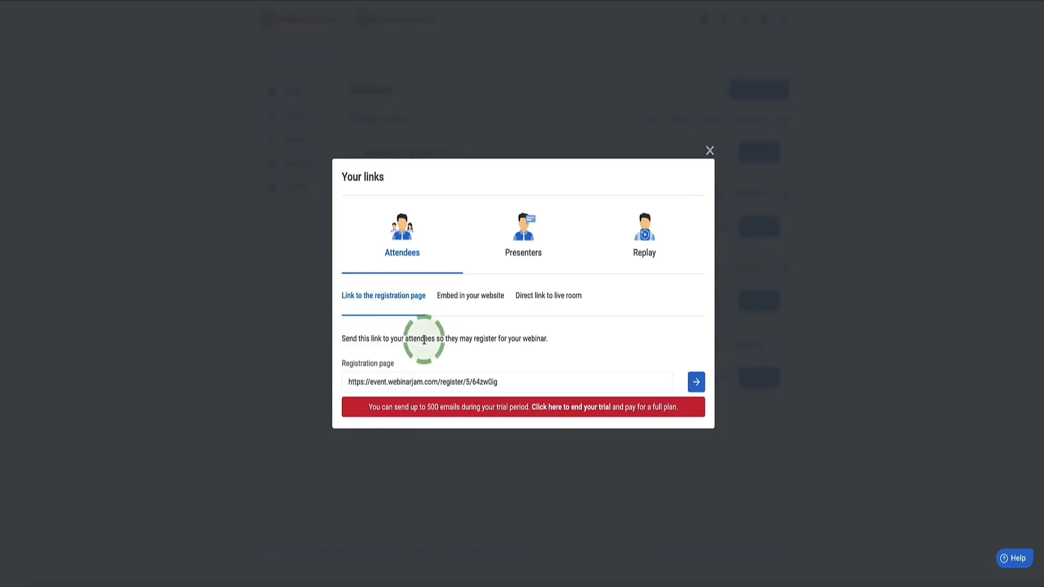
pyautogui.moveTo(596, 380)
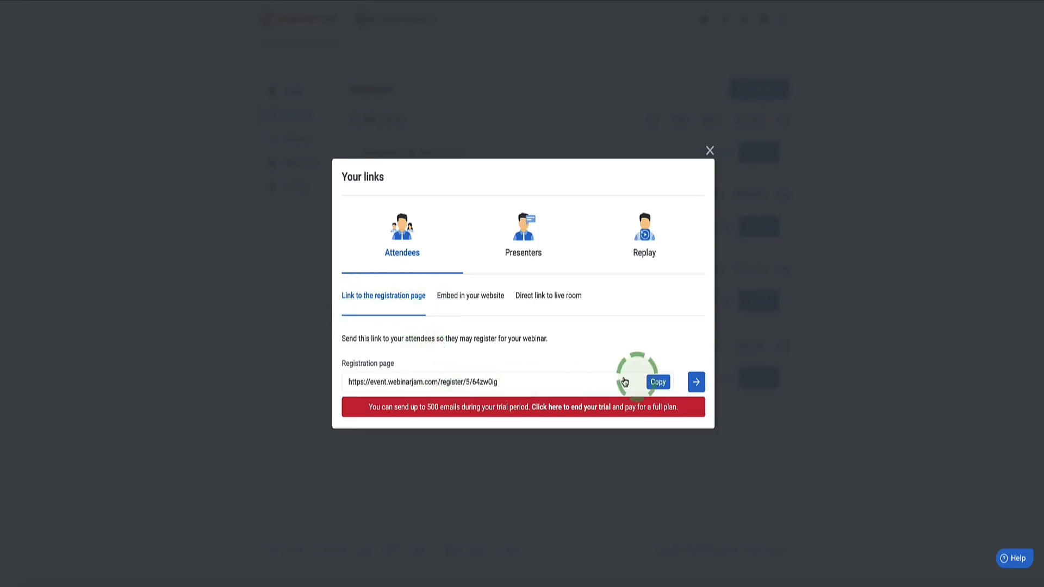
pyautogui.click(658, 382)
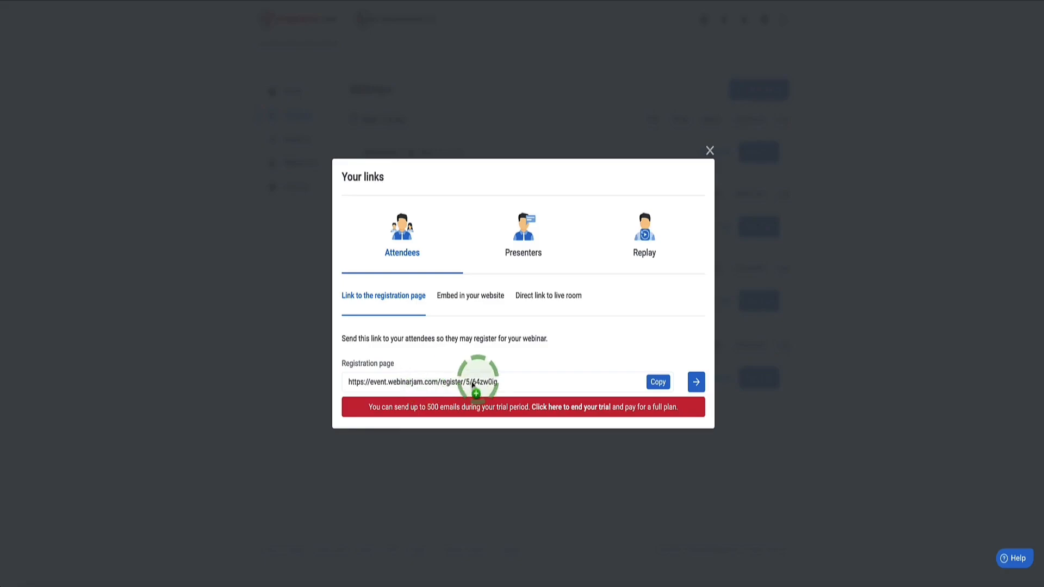
pyautogui.hotkey('ctrl', 't')
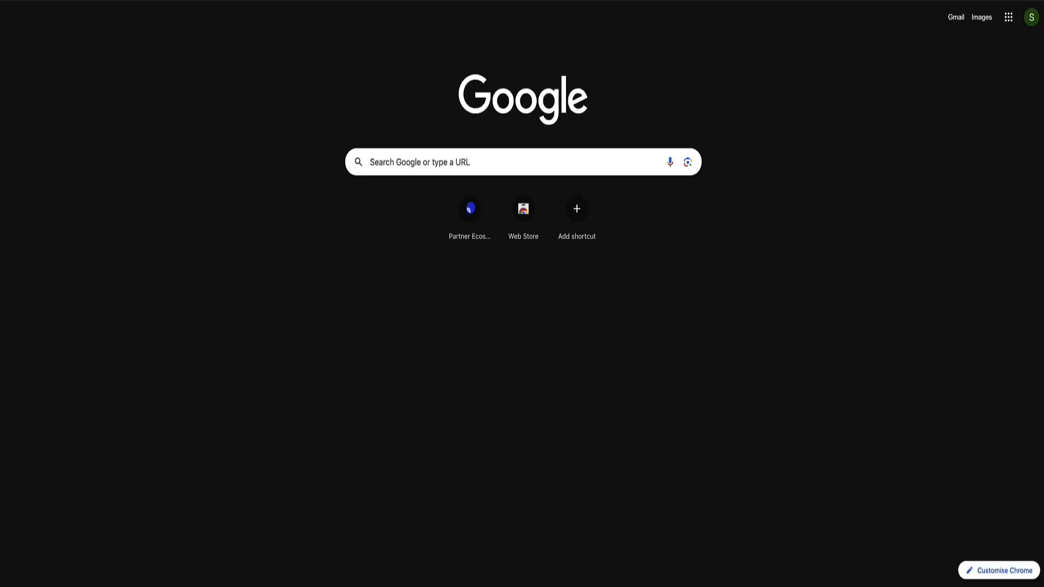
pyautogui.hotkey('ctrl', 'v')
pyautogui.press('Return')
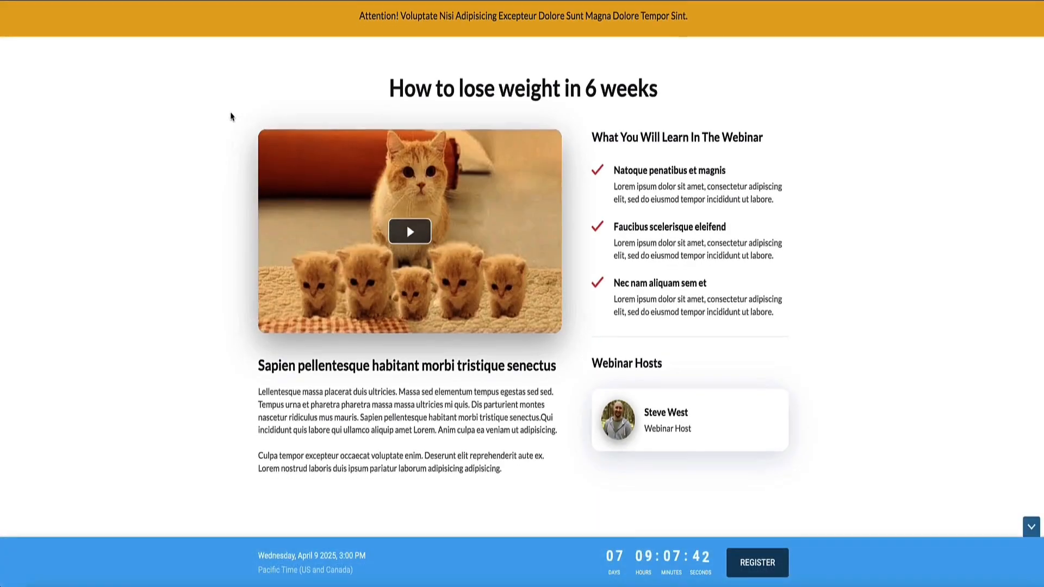
# Step: Return to the attendee links and examine the website embed options, including the registration bar's preview, form design and embeddable code
pyautogui.click(450, 309)
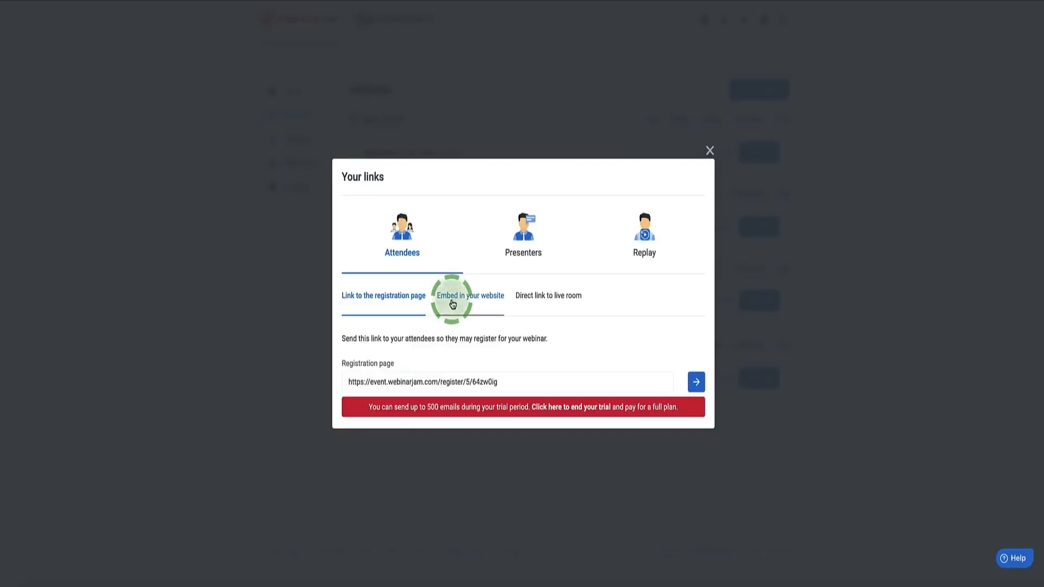
pyautogui.scroll(-1, 452, 303)
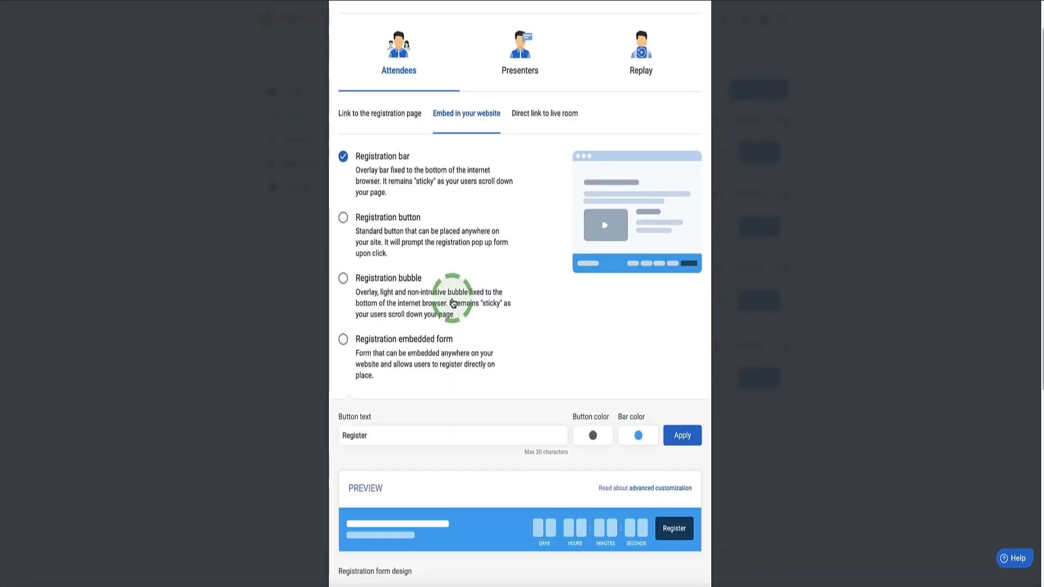
pyautogui.scroll(-6, 453, 303)
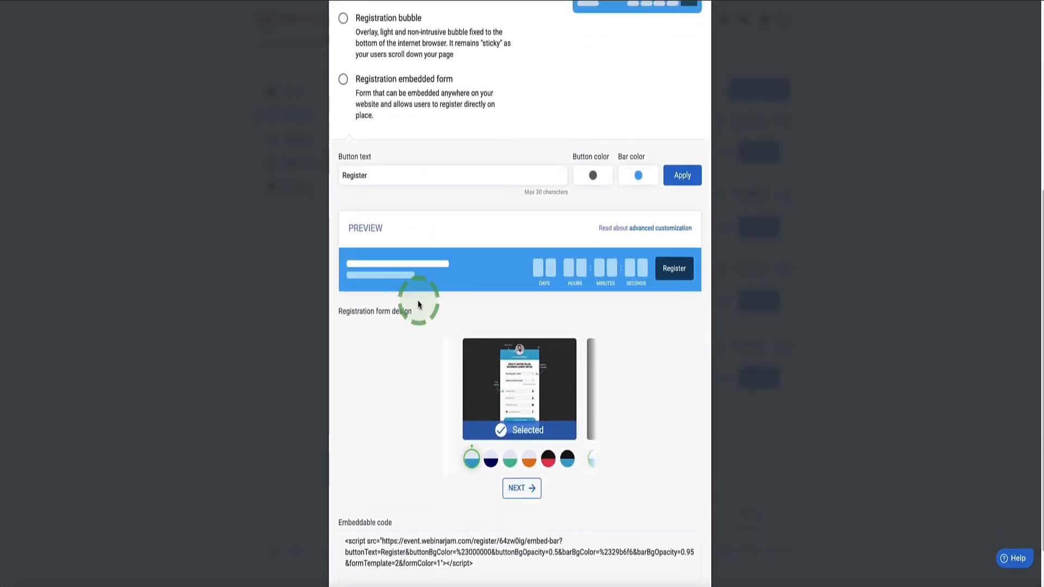
pyautogui.scroll(8, 417, 305)
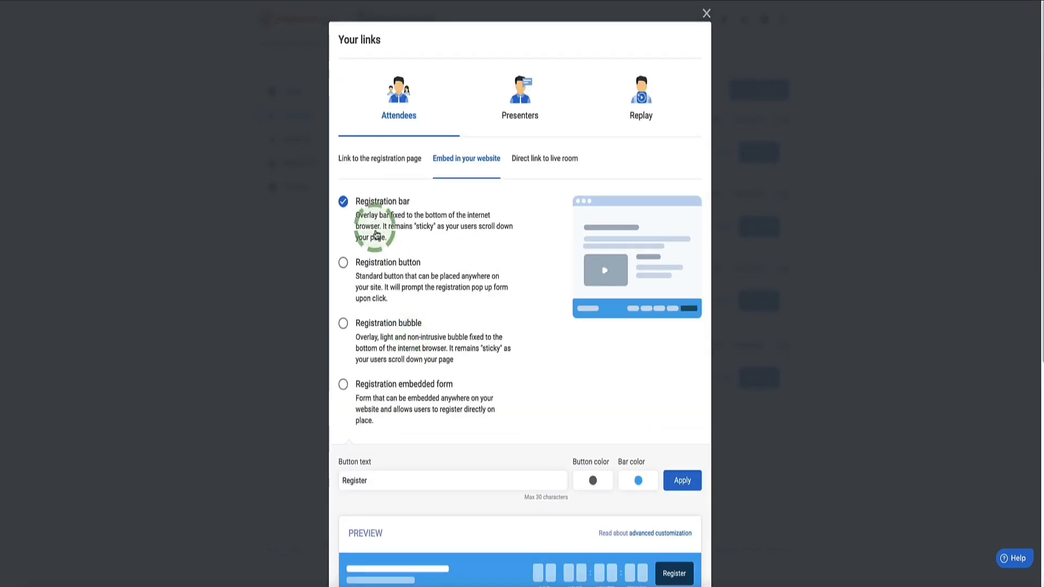
pyautogui.scroll(-3, 396, 205)
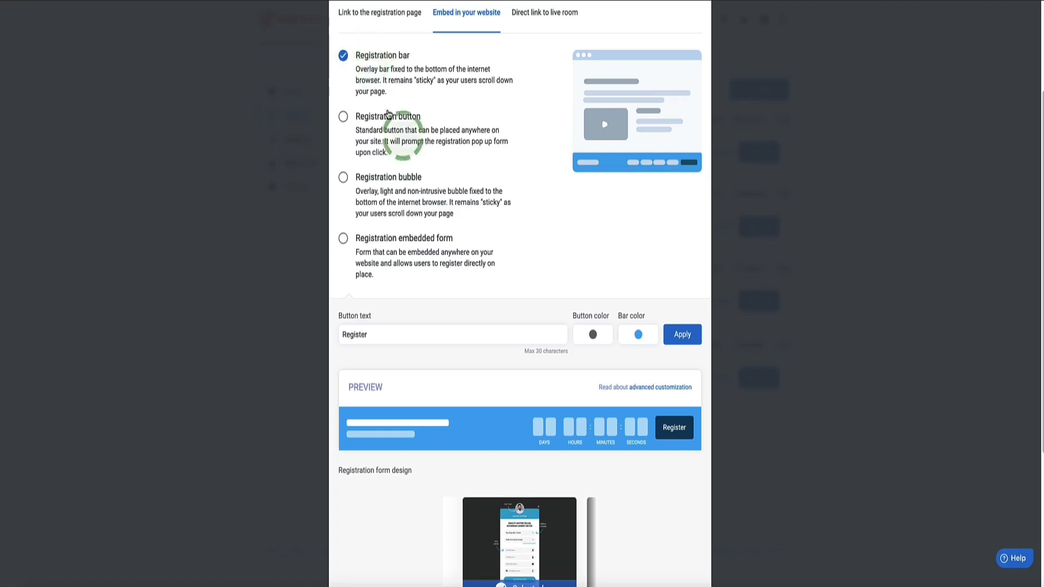
pyautogui.scroll(-4, 408, 163)
pyautogui.moveTo(479, 504)
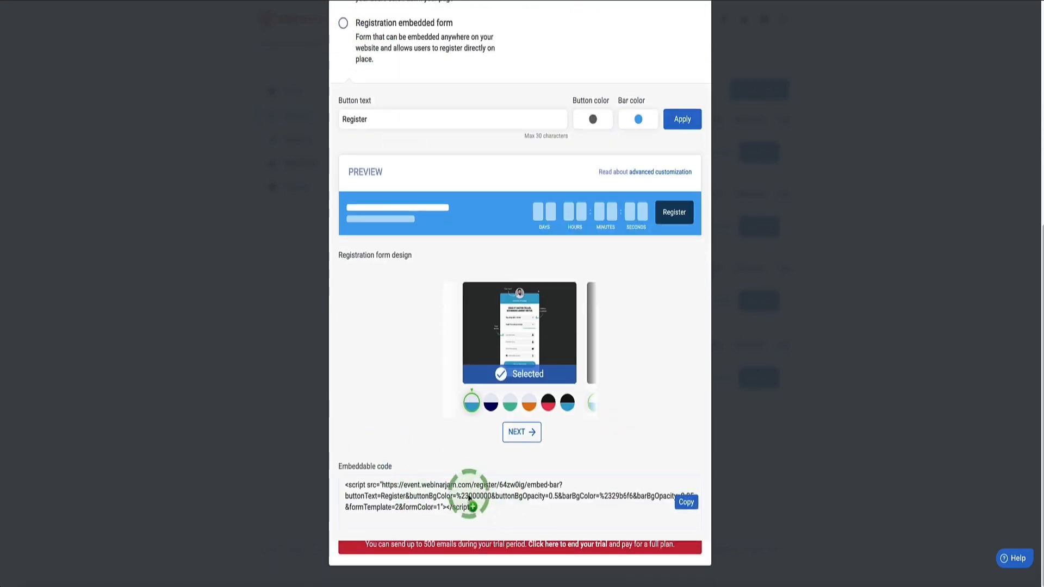
pyautogui.scroll(7, 470, 497)
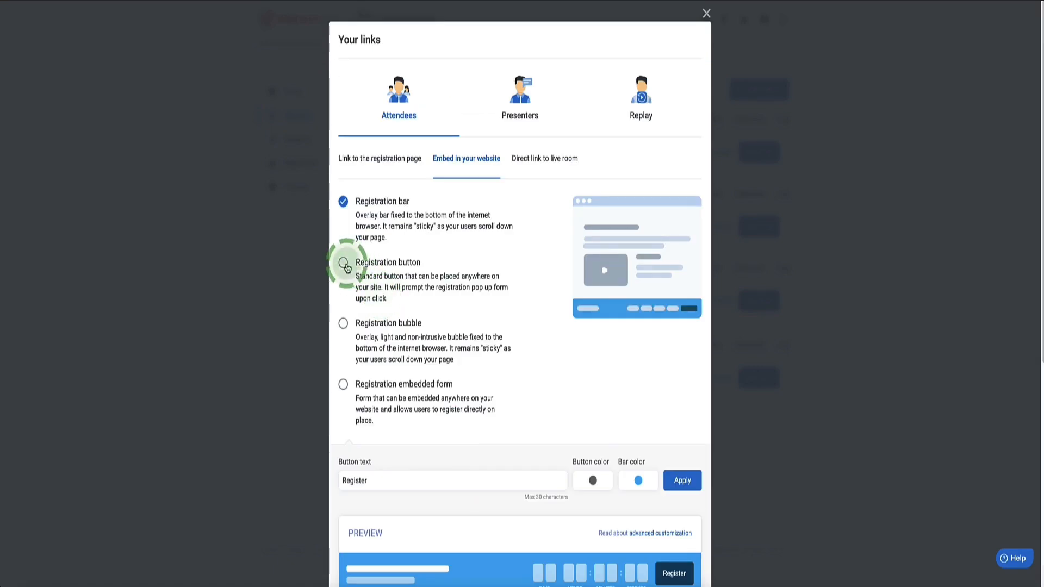
# Step: Preview the registration button, registration bubble and registration embedded form options for embedding in a website
pyautogui.click(344, 263)
pyautogui.scroll(-2, 467, 381)
pyautogui.click(343, 323)
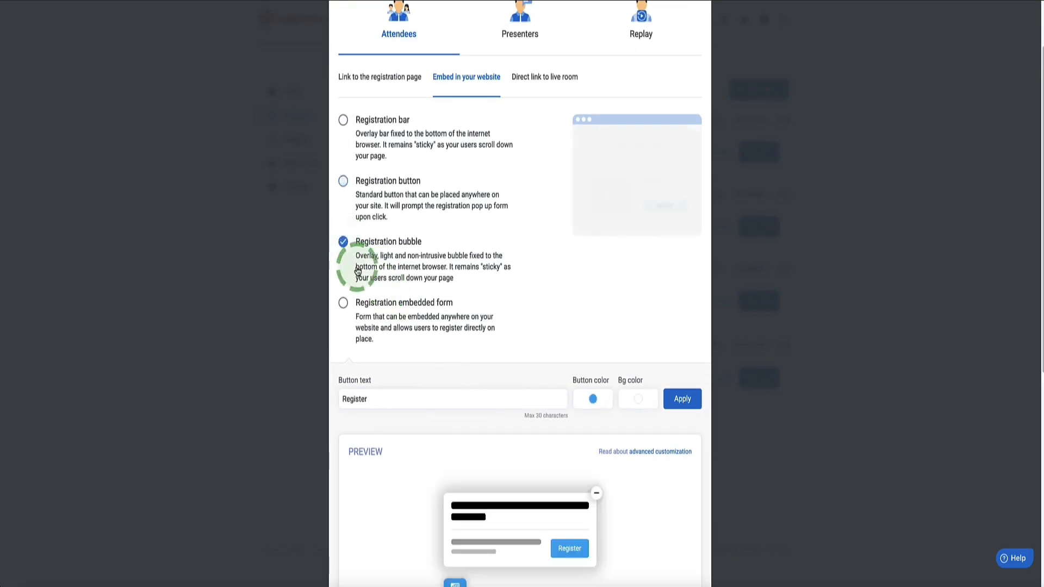
pyautogui.scroll(-1, 350, 266)
pyautogui.click(344, 263)
pyautogui.scroll(-4, 344, 268)
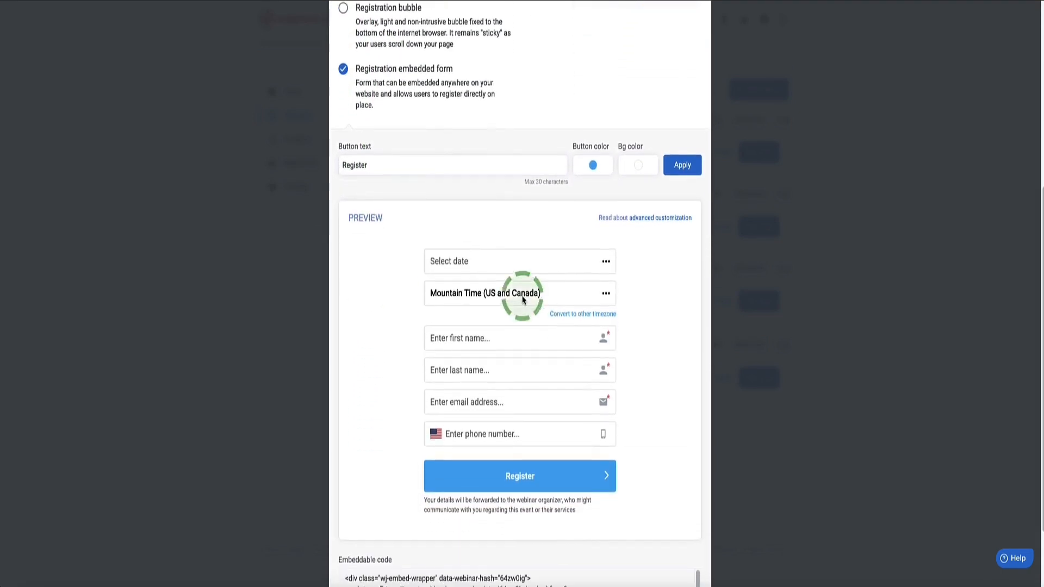
pyautogui.scroll(-2, 534, 307)
pyautogui.scroll(8, 540, 158)
# Step: View the attendees' direct link to the live room and its description, and close the webinar links
pyautogui.click(540, 158)
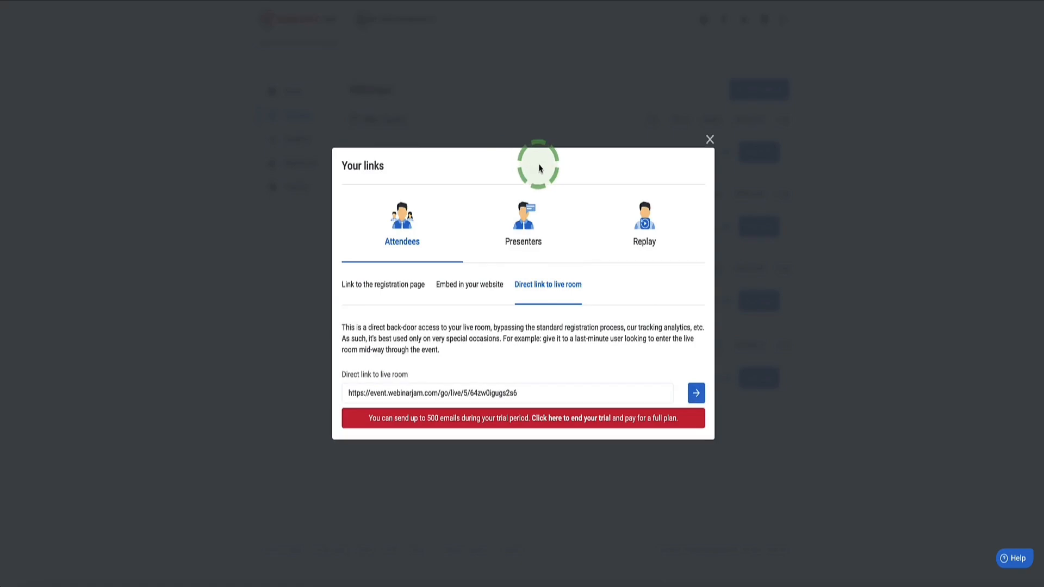
pyautogui.click(527, 288)
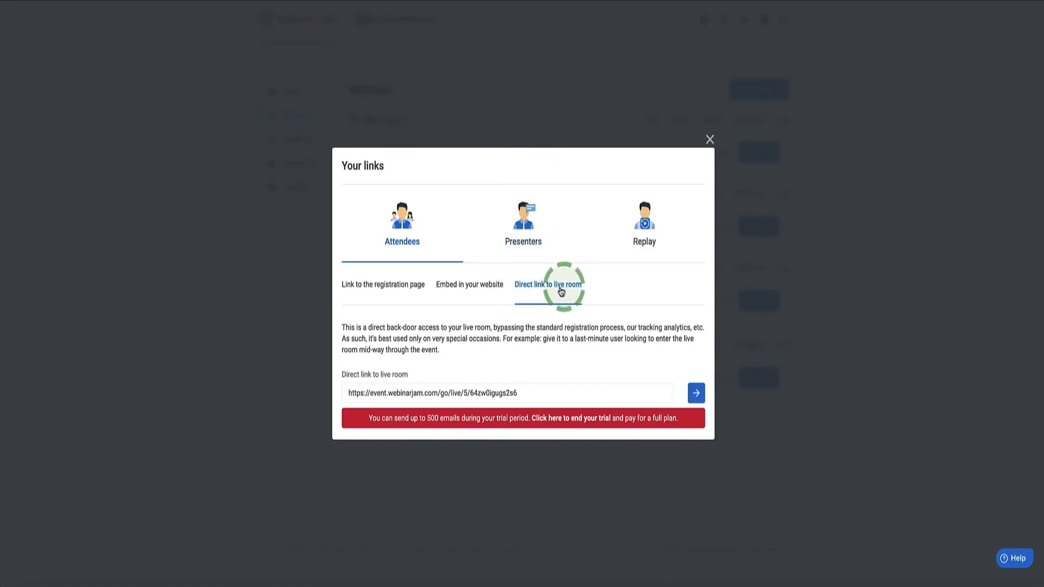
pyautogui.moveTo(531, 287); pyautogui.dragTo(490, 382)
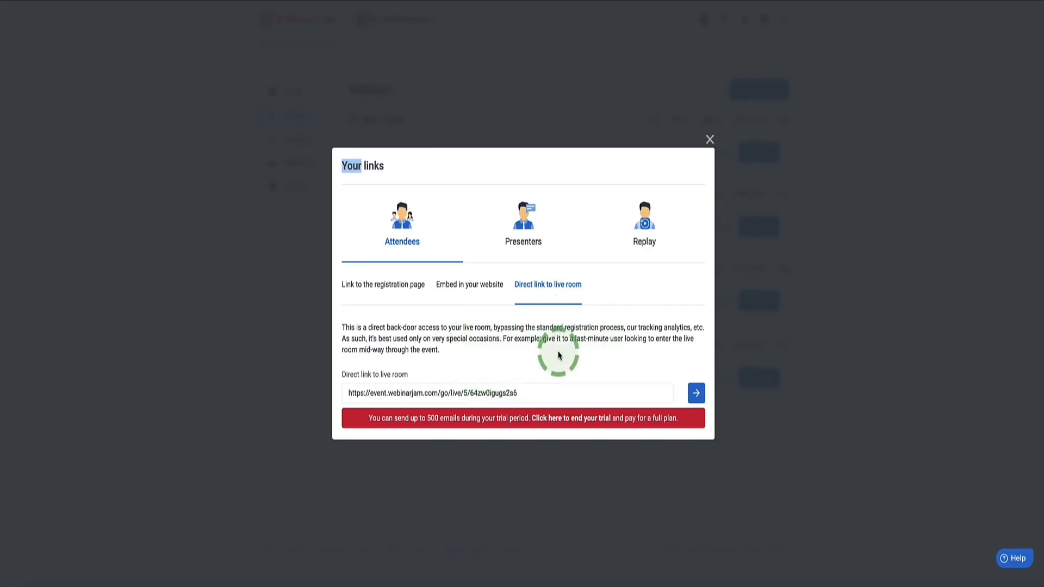
pyautogui.click(710, 140)
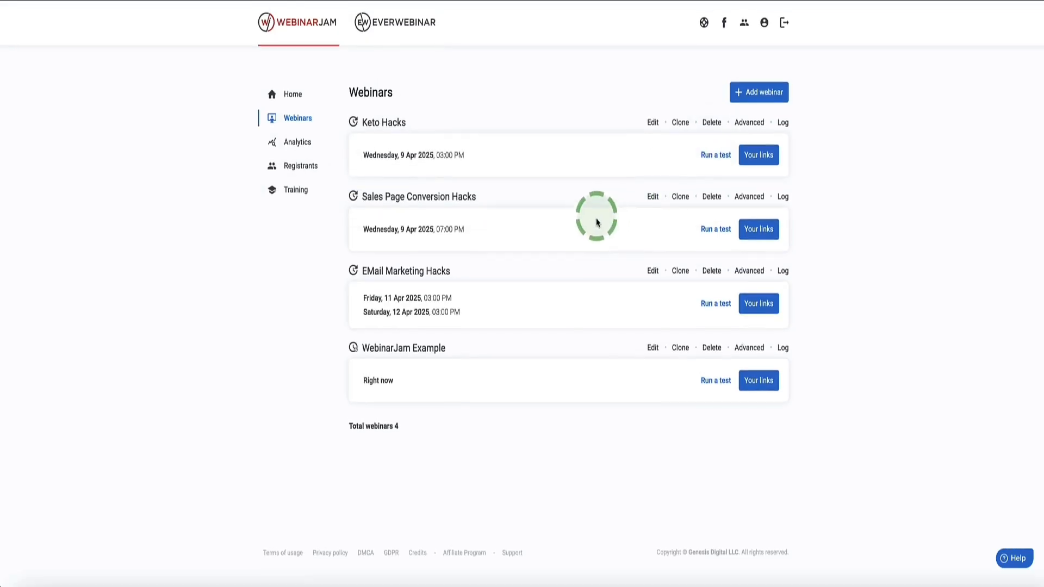
# Step: Run a test of the Keto Hacks webinar and read the notice on test webinar limitations
pyautogui.click(719, 157)
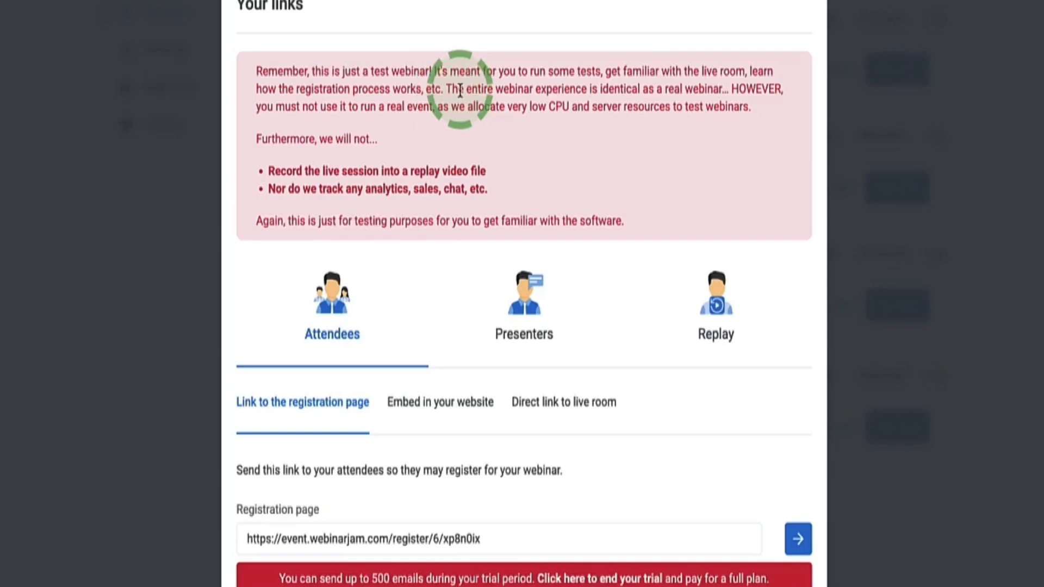
pyautogui.moveTo(759, 111); pyautogui.dragTo(377, 88)
pyautogui.moveTo(506, 107); pyautogui.dragTo(572, 108)
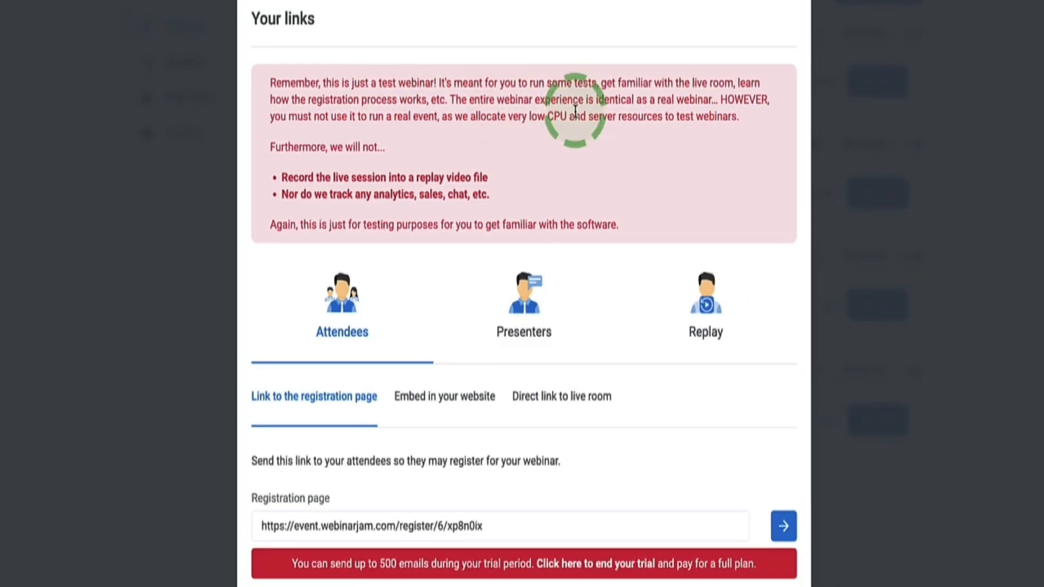
pyautogui.moveTo(553, 177); pyautogui.dragTo(603, 184)
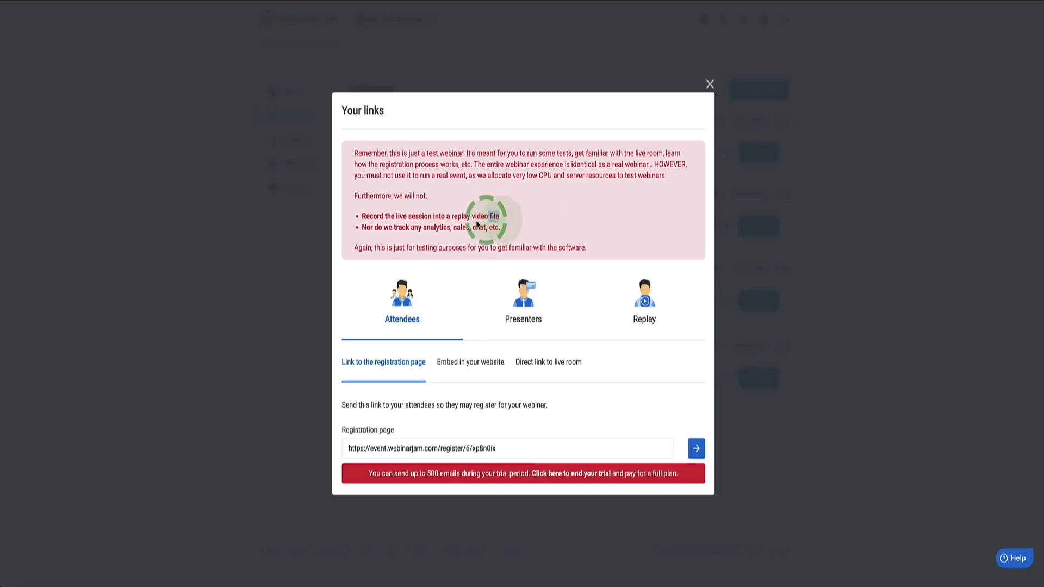
pyautogui.moveTo(476, 224); pyautogui.dragTo(414, 227)
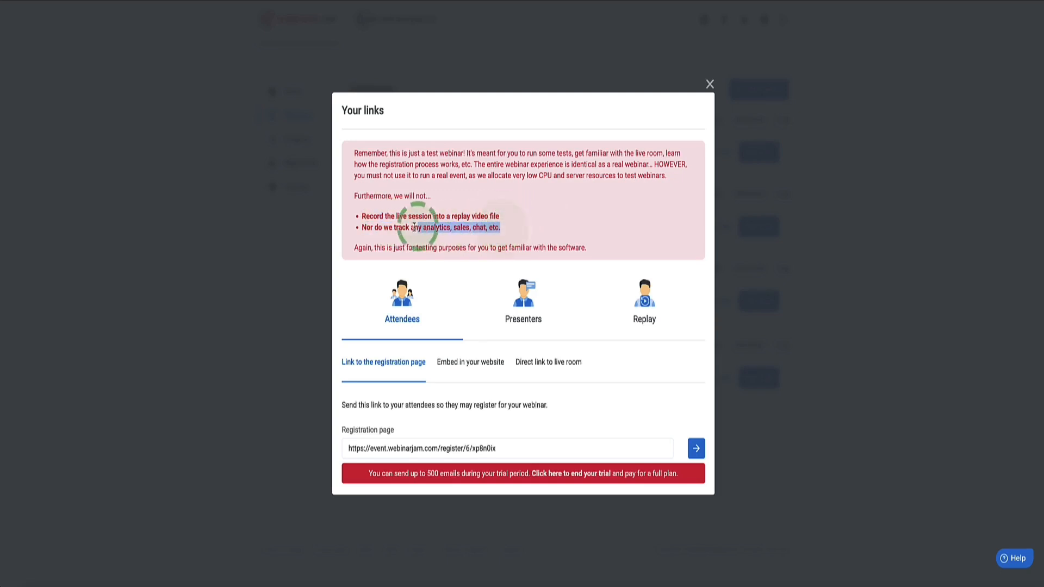
pyautogui.click(541, 233)
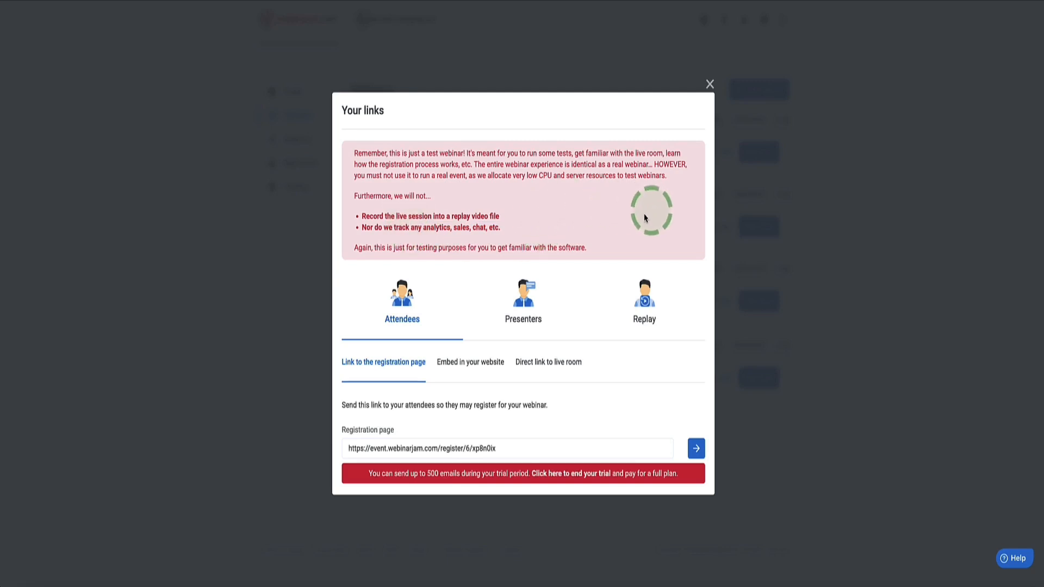
# Step: Enter the test live room through the presenter link, passing the last-minute checklist and confirming the video and audio signal
pyautogui.click(498, 321)
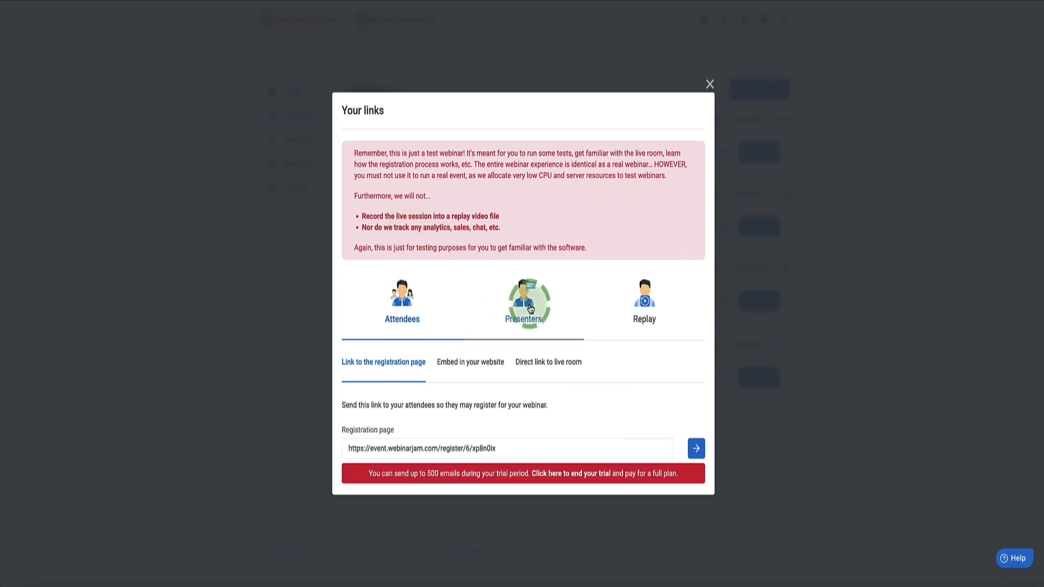
pyautogui.click(698, 394)
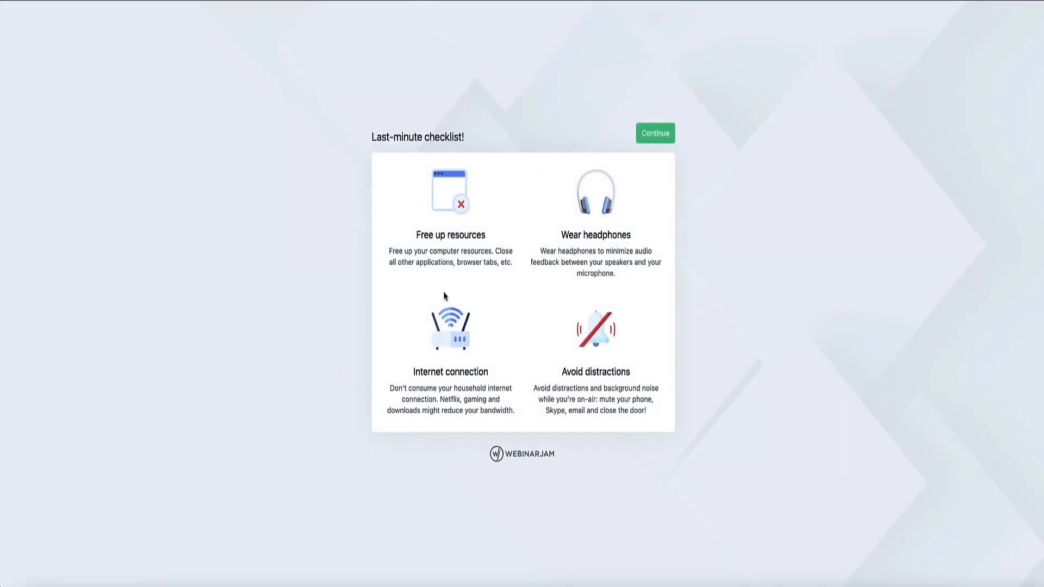
pyautogui.click(656, 136)
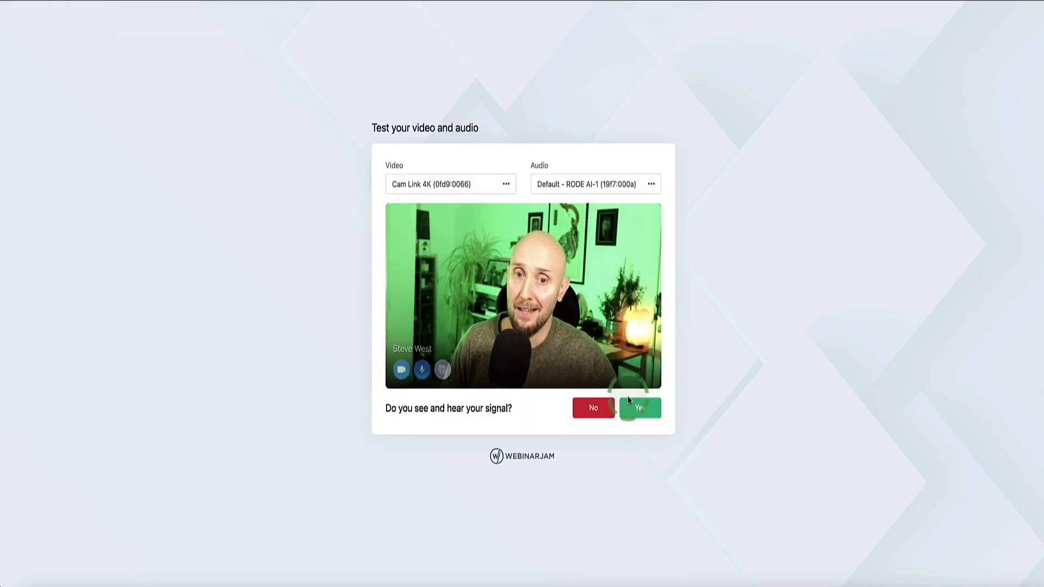
pyautogui.click(638, 413)
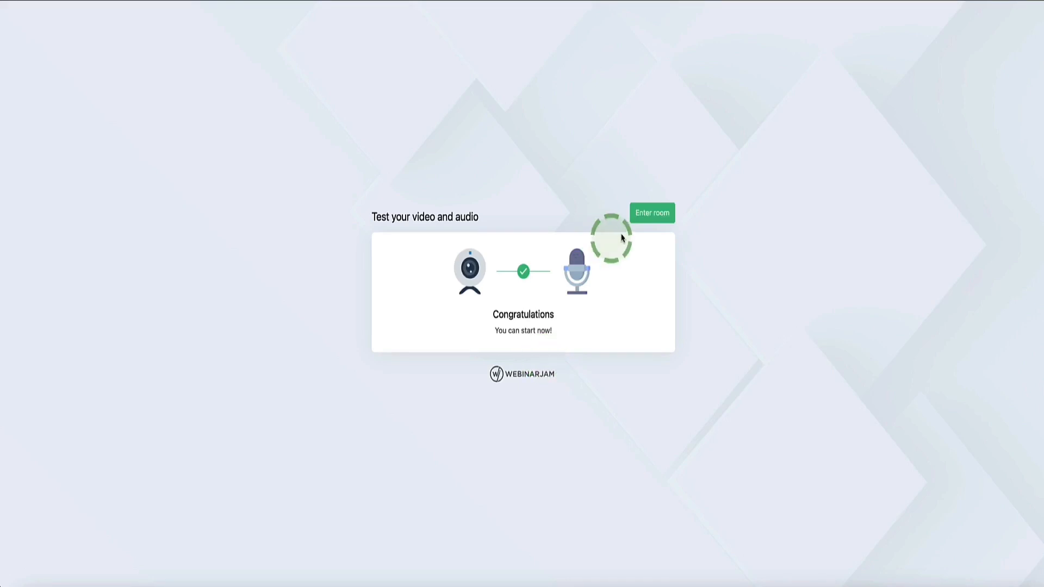
pyautogui.click(649, 213)
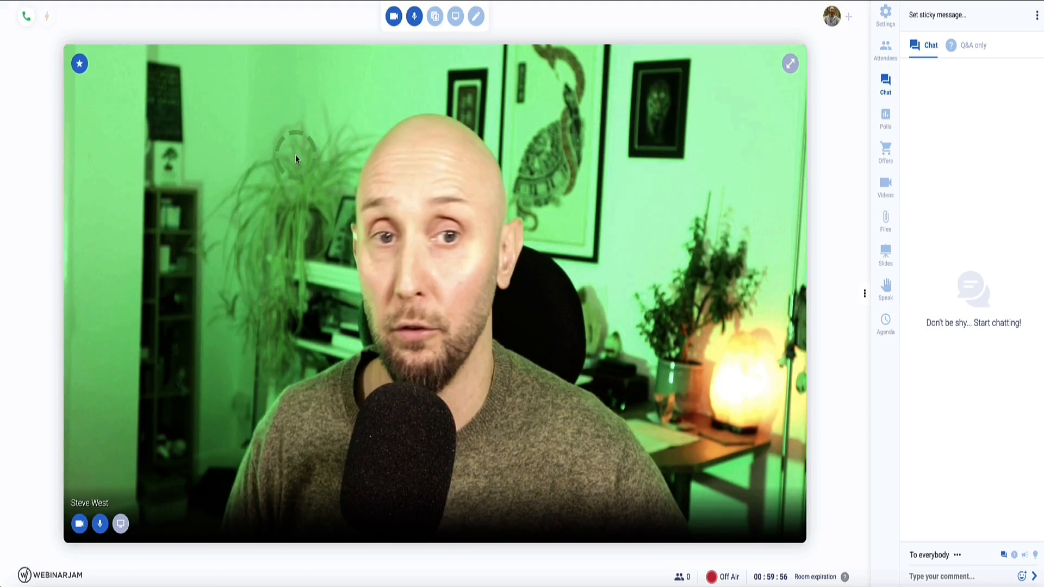
# Step: Turn the camera off and back on in the live room, and try the microphone's audio toggle
pyautogui.click(394, 21)
pyautogui.click(395, 21)
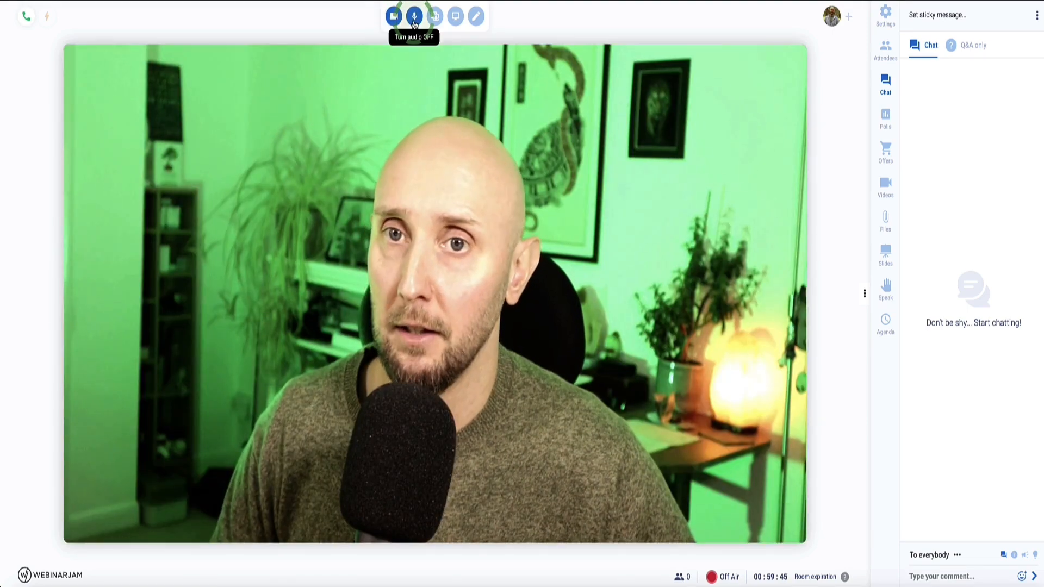
pyautogui.click(414, 22)
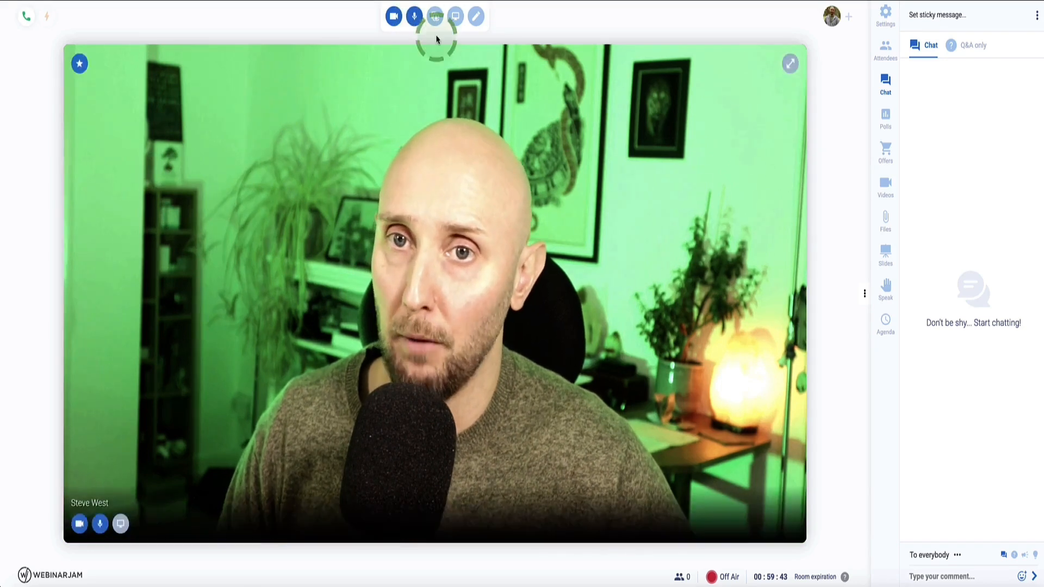
# Step: View the camera's background effects and keep No Effect selected
pyautogui.click(435, 16)
pyautogui.click(365, 71)
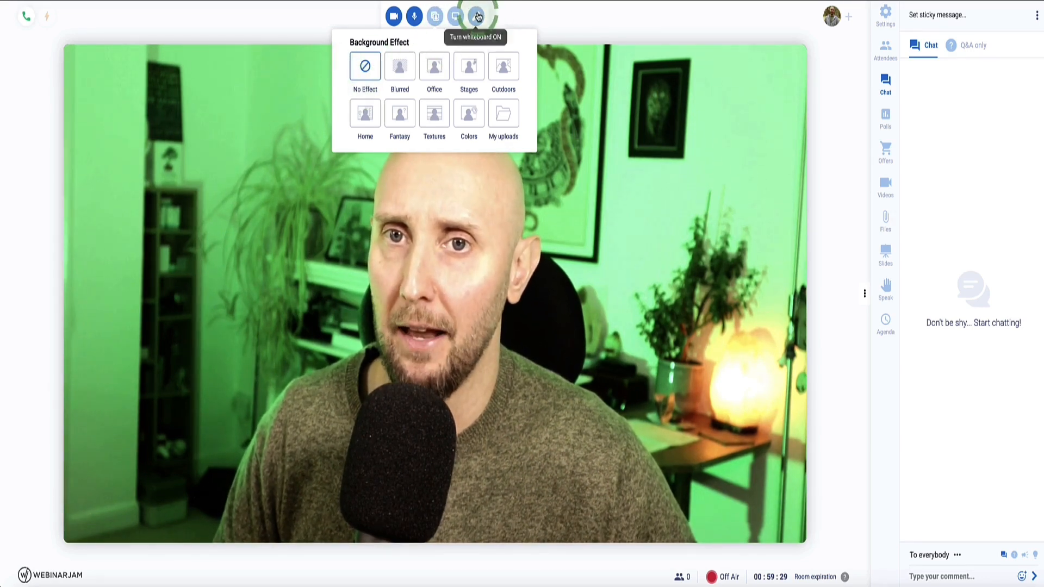
# Step: Try the whiteboard with a few freehand black pen strokes, clear them, and turn the whiteboard off
pyautogui.click(476, 17)
pyautogui.moveTo(205, 243)
pyautogui.mouseDown()
pyautogui.moveTo(314, 235)
pyautogui.moveTo(368, 217)
pyautogui.mouseUp()
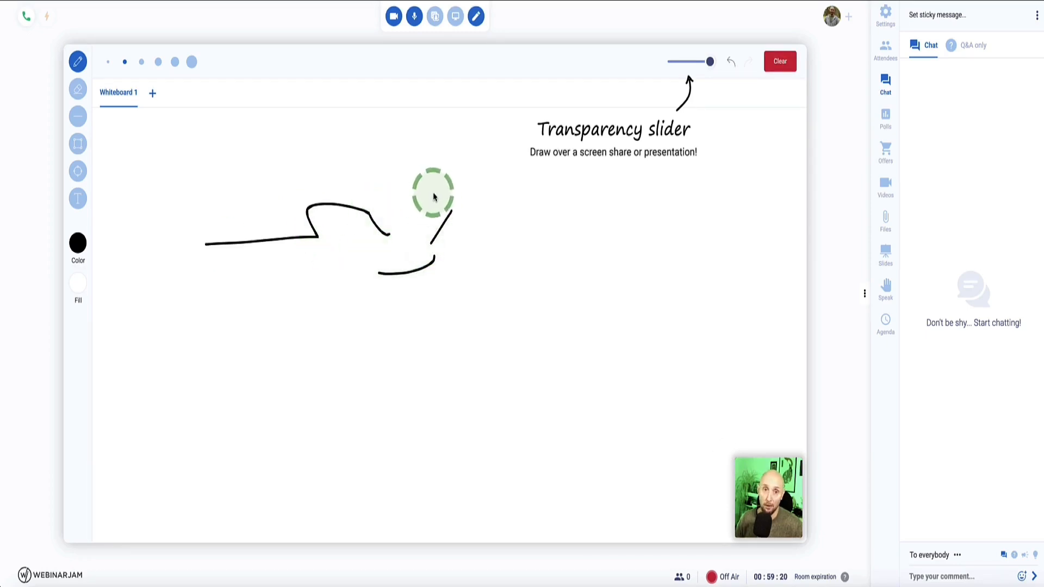
pyautogui.click(780, 62)
pyautogui.click(476, 16)
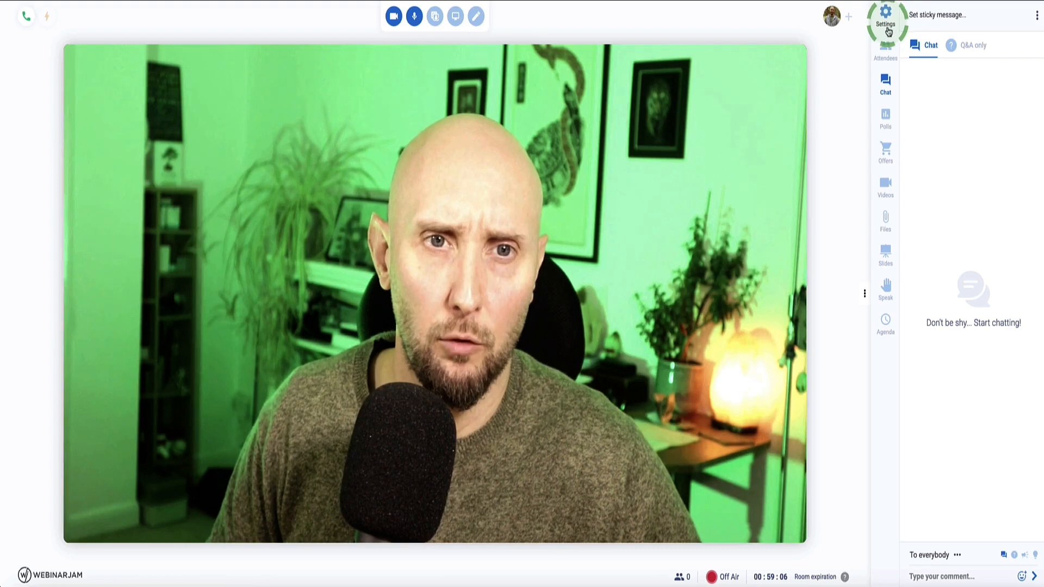
# Step: Look through the live room's attendee list, chat, polls and offers
pyautogui.click(886, 57)
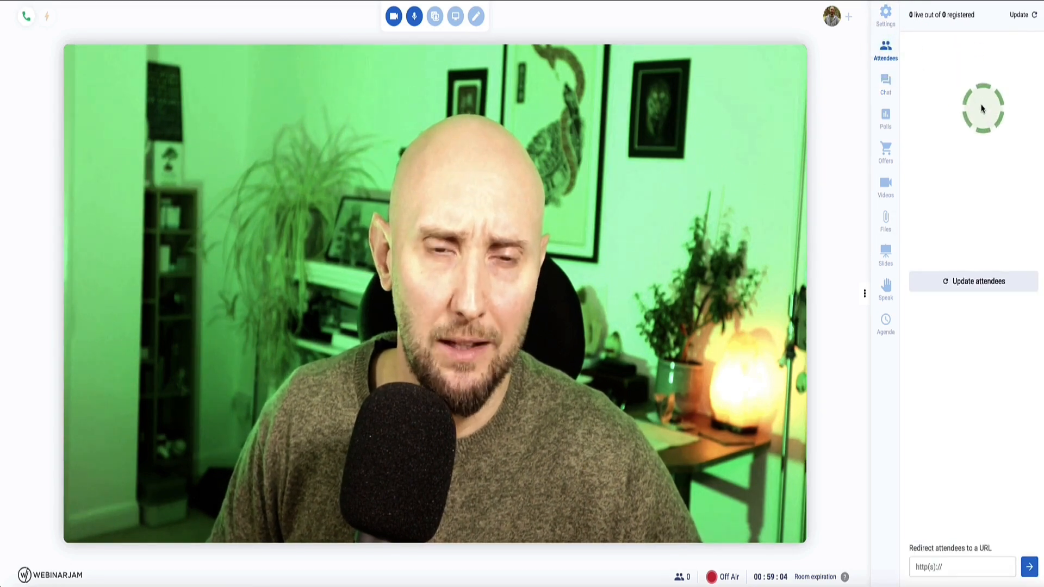
pyautogui.click(885, 82)
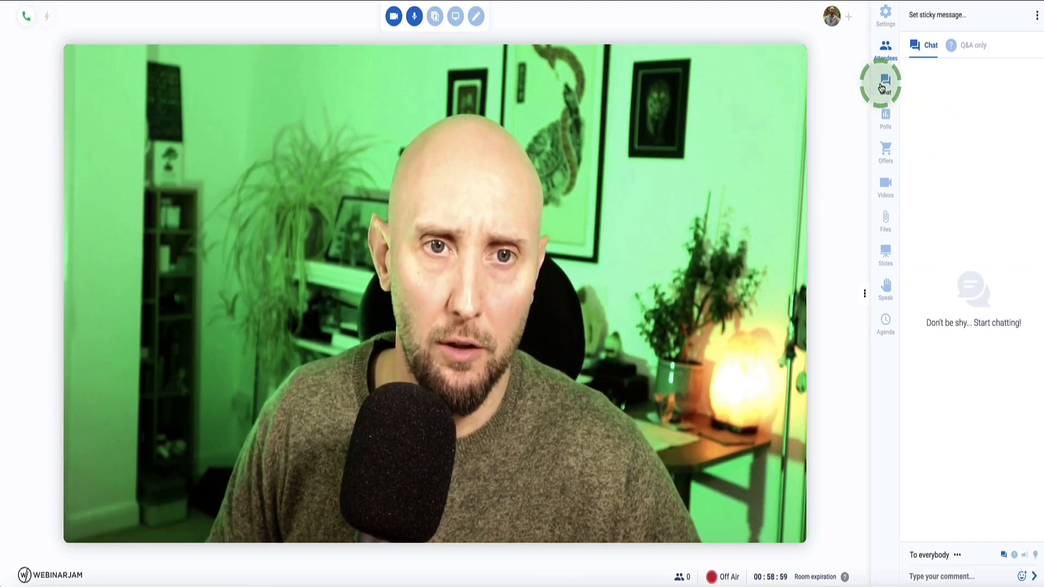
pyautogui.click(886, 116)
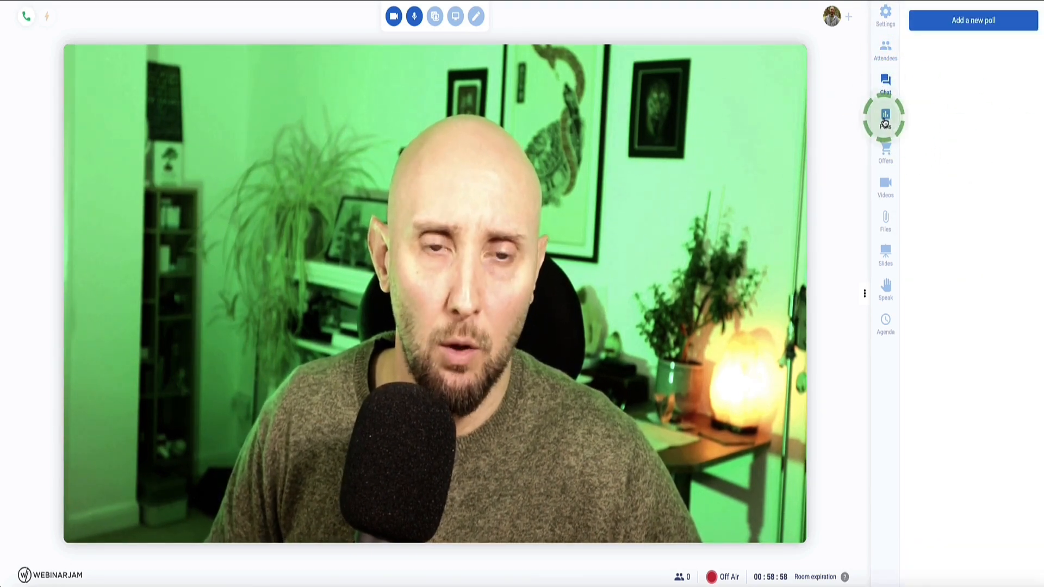
pyautogui.click(885, 151)
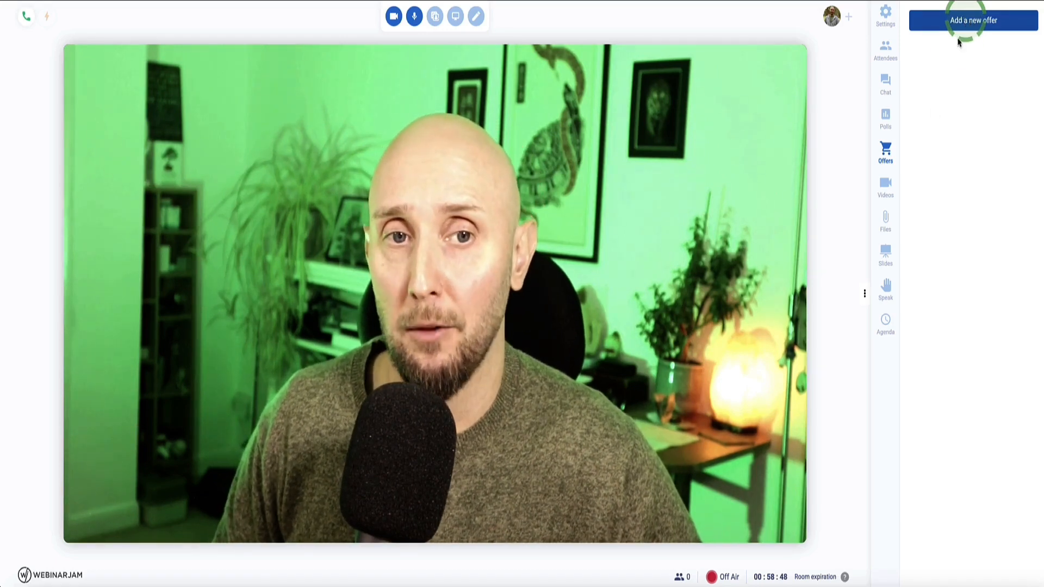
# Step: Examine the live room's new video form, files, slide presentations, requests to speak, and agenda
pyautogui.click(886, 185)
pyautogui.click(967, 20)
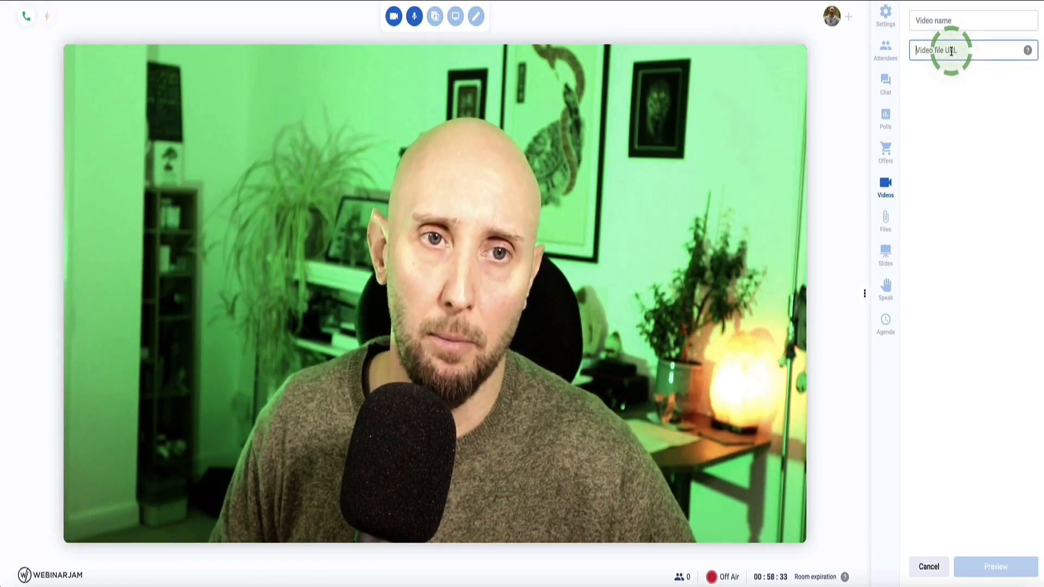
pyautogui.click(883, 225)
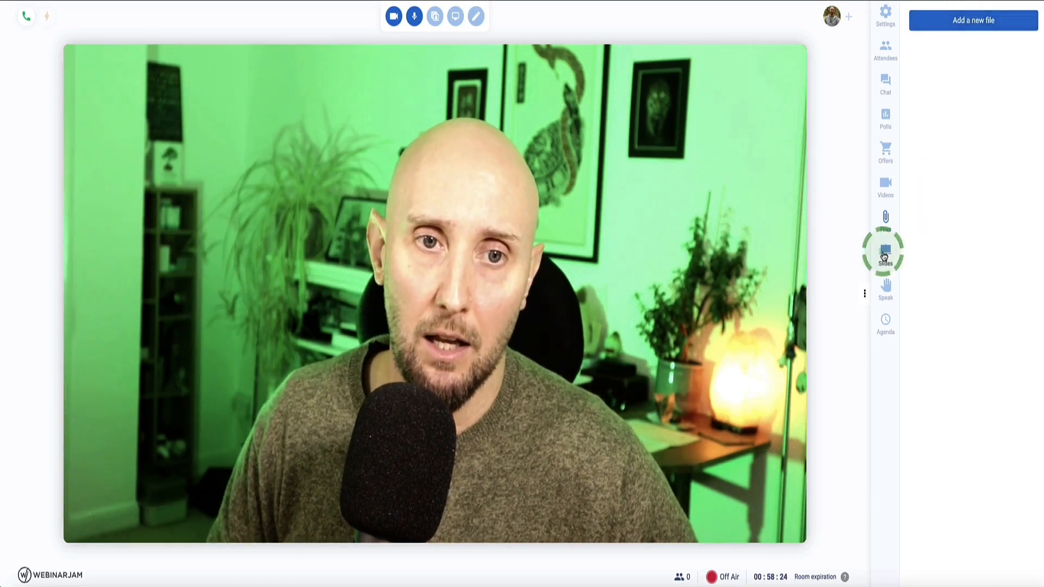
pyautogui.click(974, 20)
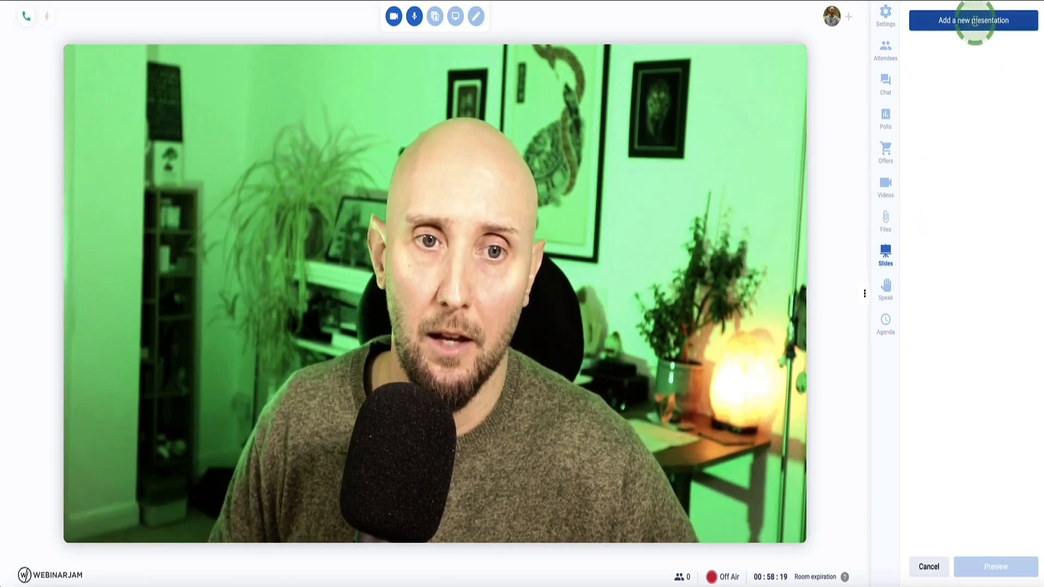
pyautogui.click(885, 288)
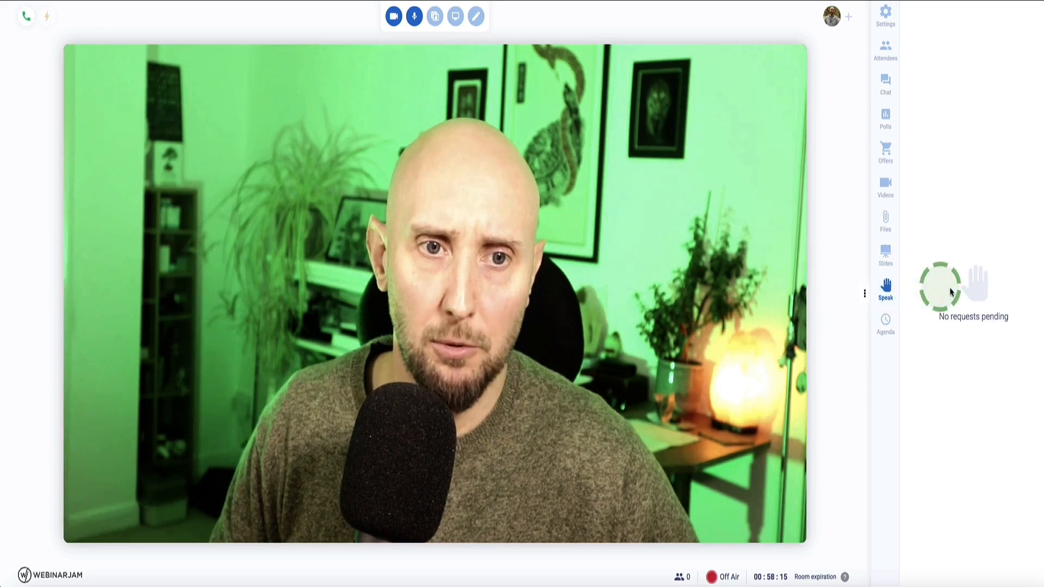
pyautogui.click(886, 322)
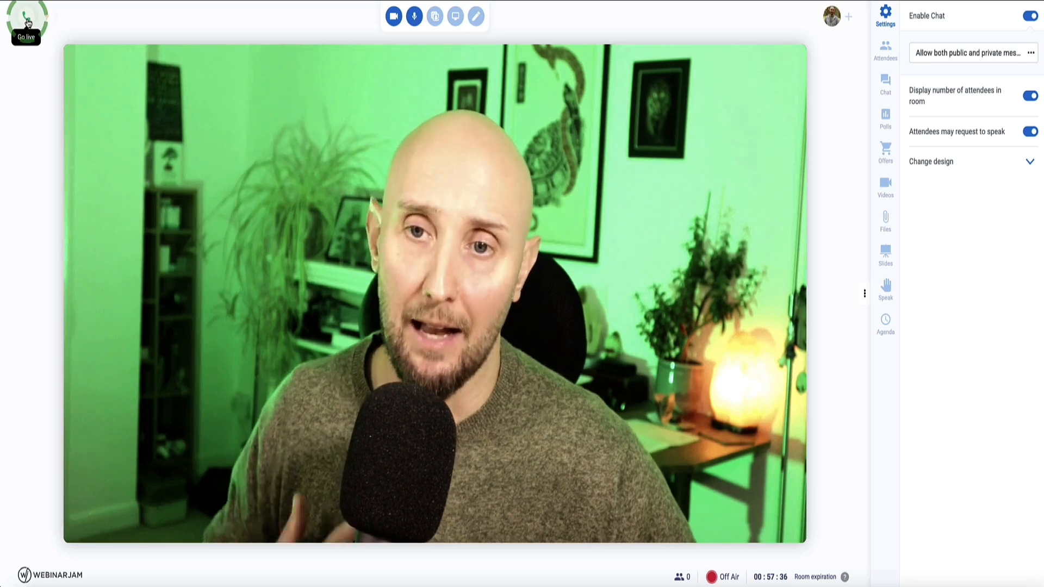
# Step: Take the test webinar live by confirming the event start, and end the event
pyautogui.click(27, 22)
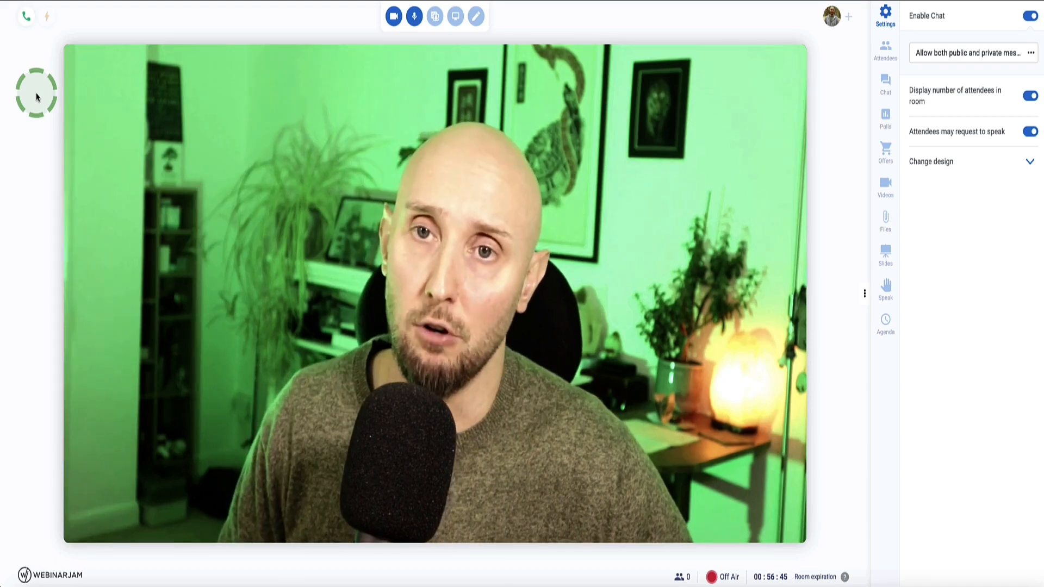
pyautogui.moveTo(838, 26)
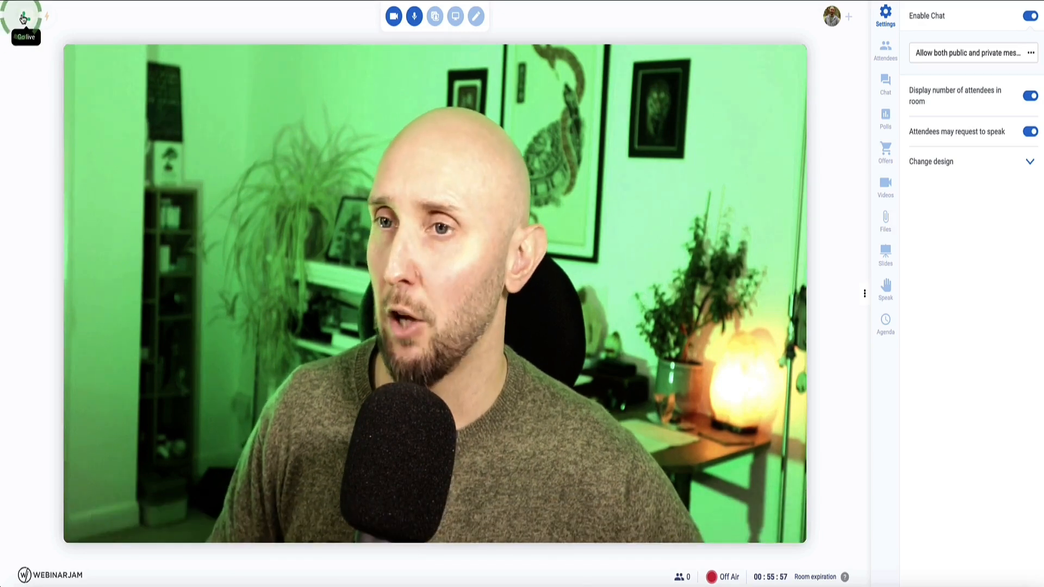
pyautogui.click(25, 18)
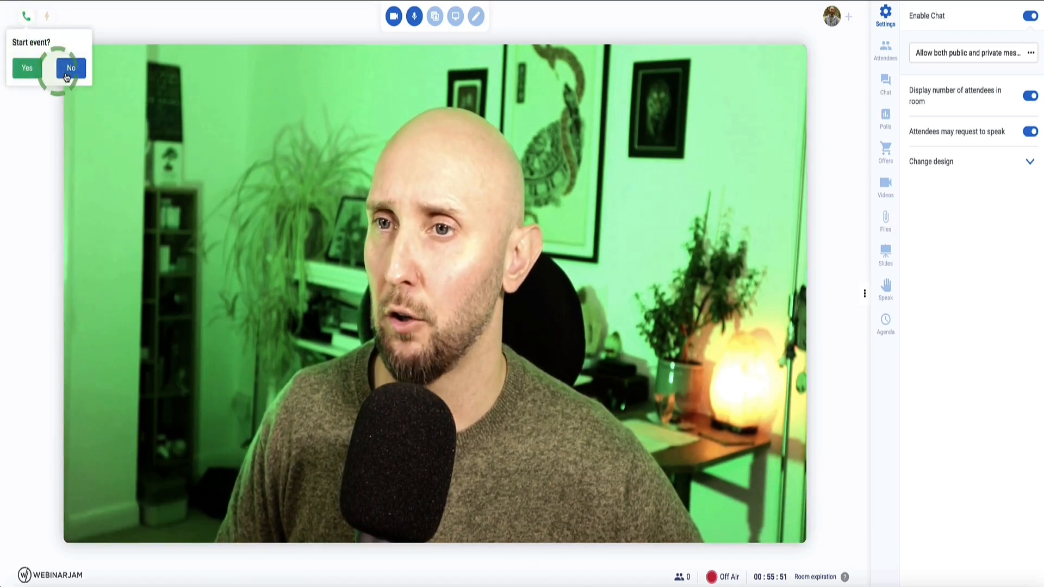
pyautogui.click(25, 67)
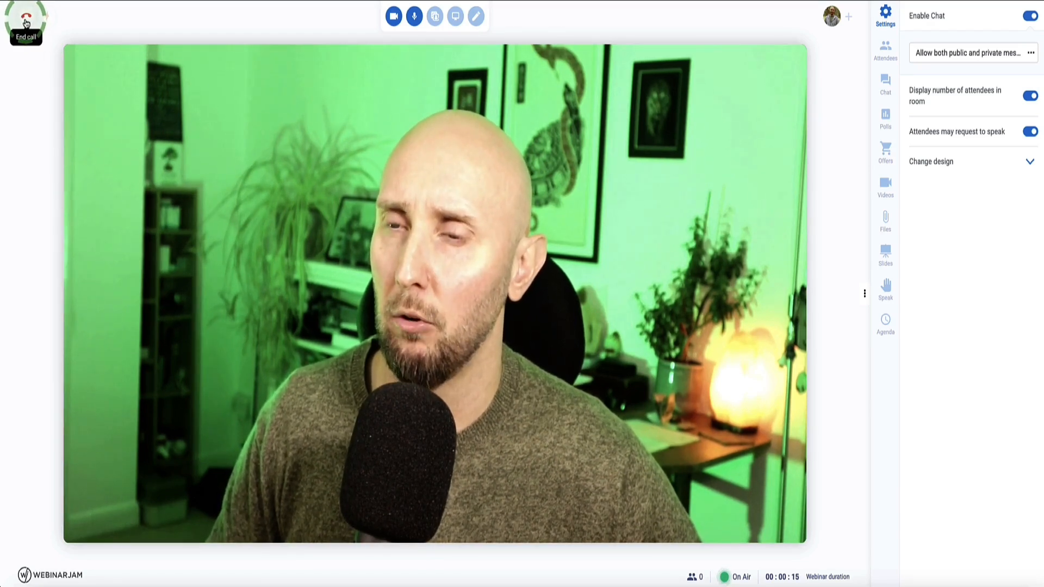
pyautogui.click(25, 18)
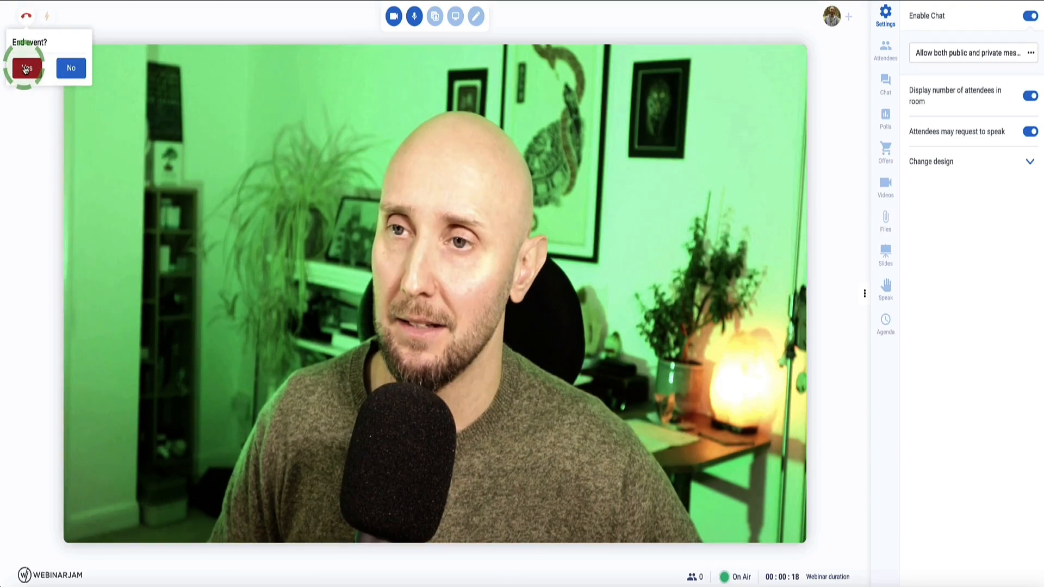
pyautogui.click(25, 68)
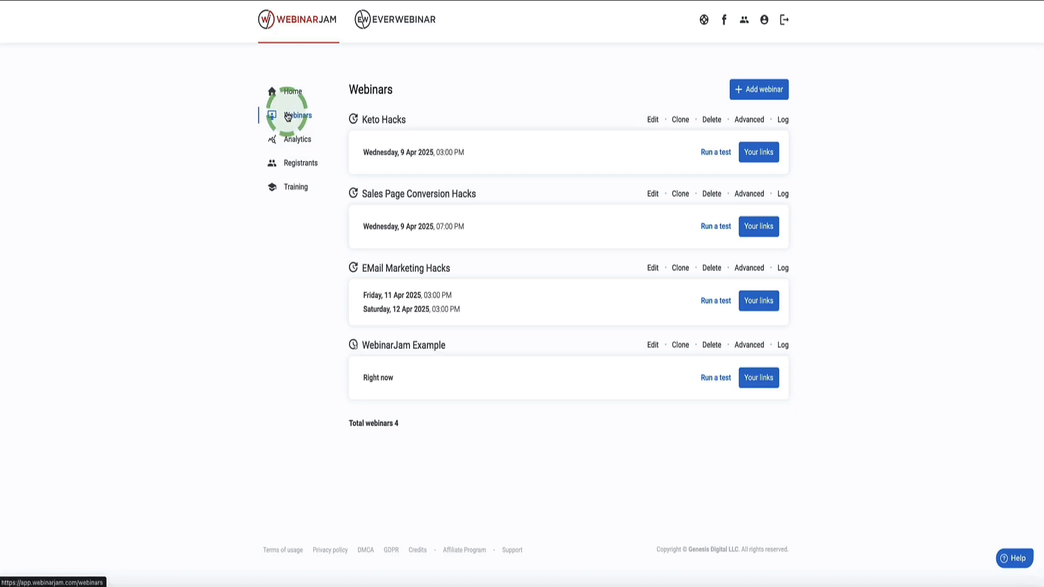
# Step: Add a new webinar using Full configuration and the Schedule for later option
pyautogui.click(760, 91)
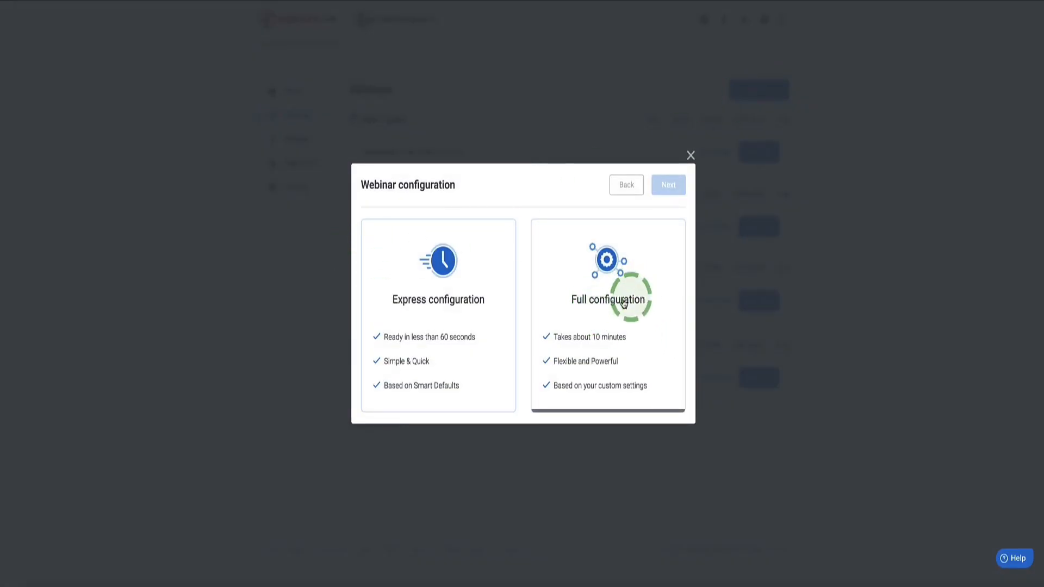
pyautogui.click(603, 294)
pyautogui.click(671, 185)
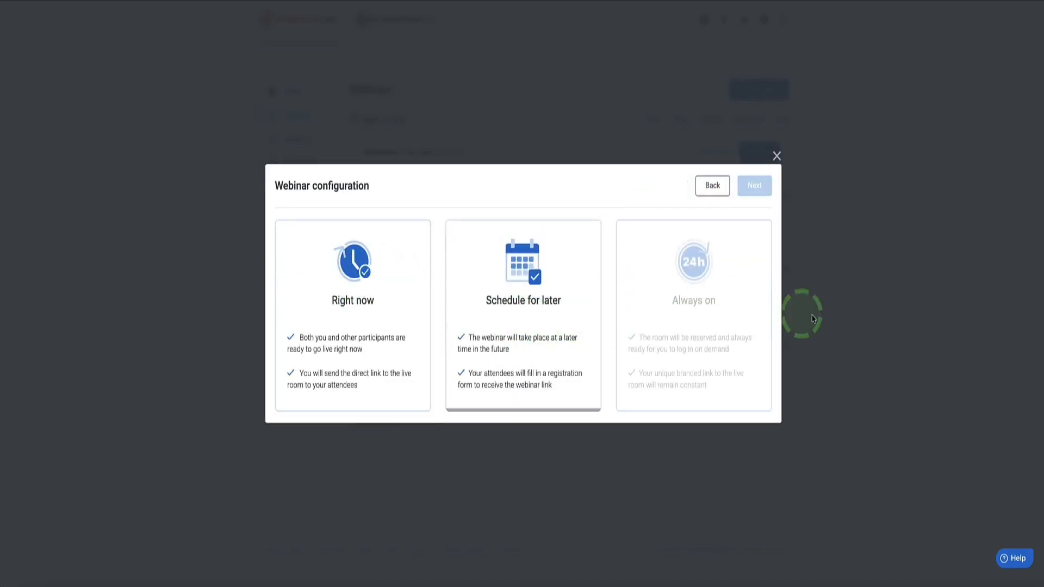
pyautogui.click(496, 295)
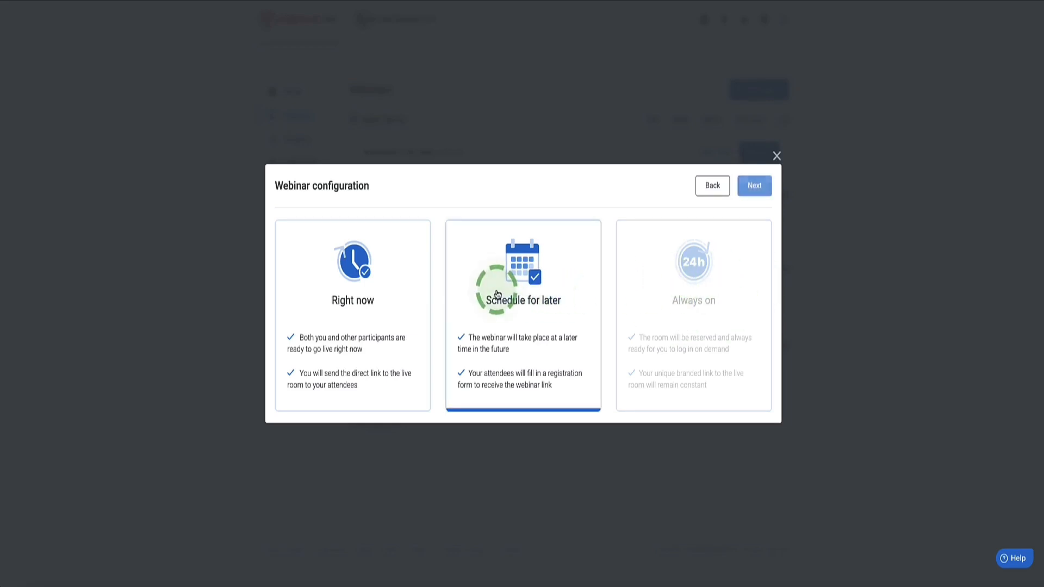
pyautogui.click(750, 191)
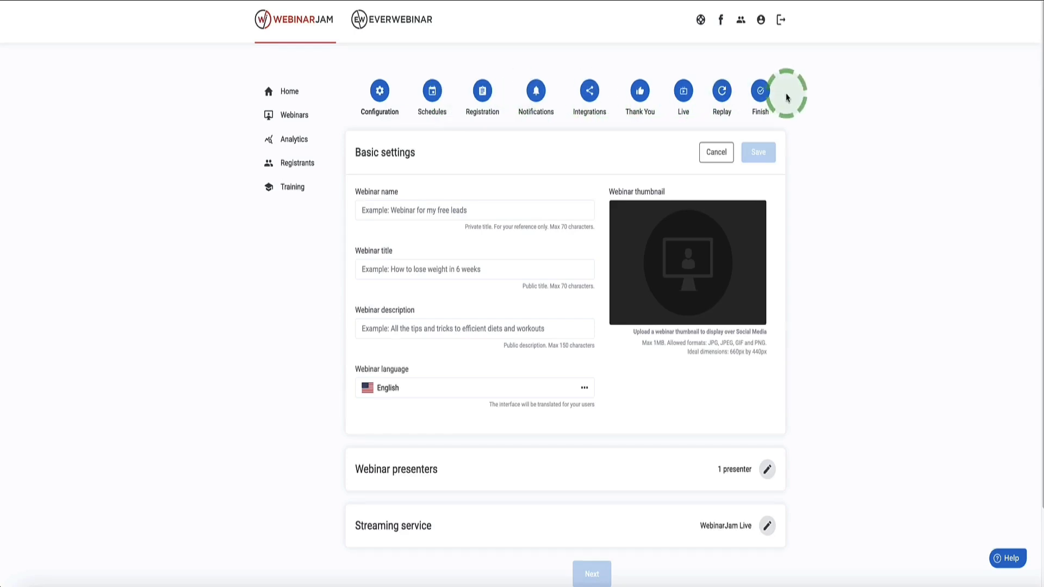
# Step: Name the webinar "Smoothie Diet Masterclass", title it "10 Smoothie Hacks To Lose Weight Fast", and describe its insider tips to lose weight quickly and safely
pyautogui.scroll(-1, 418, 169)
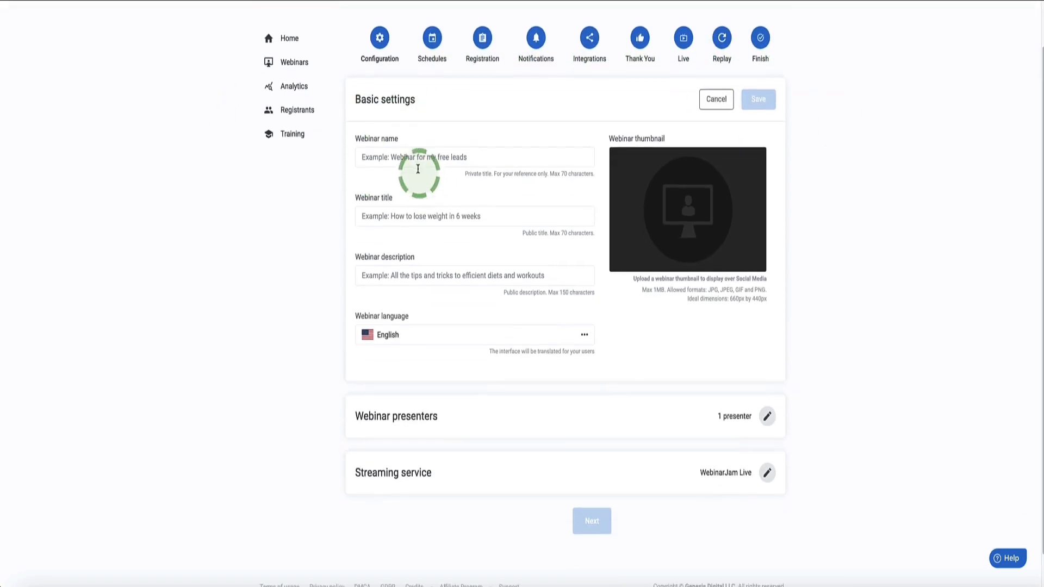
pyautogui.click(425, 158)
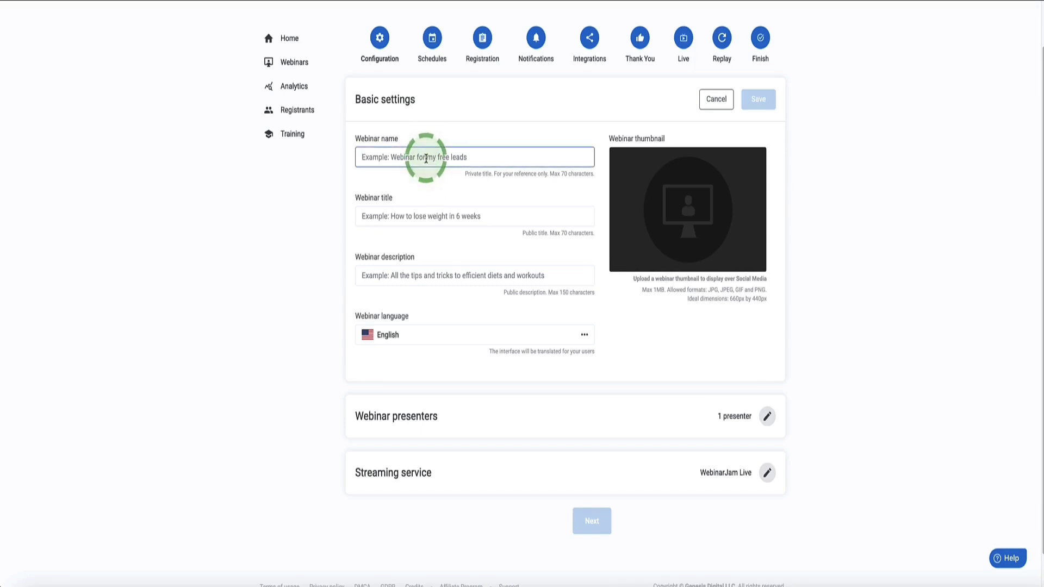
pyautogui.write('Smoothie Diet Masterclass')
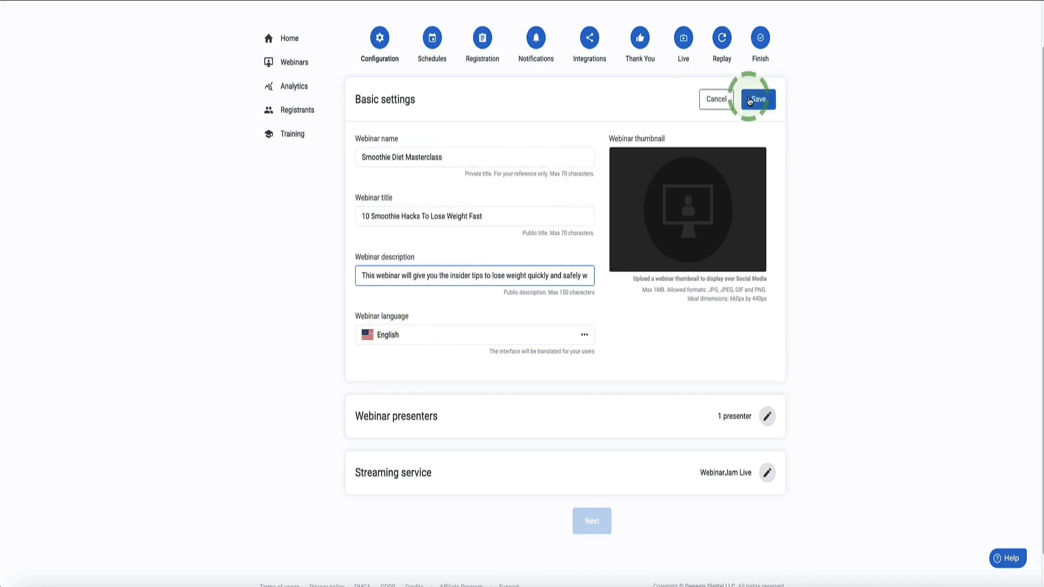
pyautogui.click(684, 208)
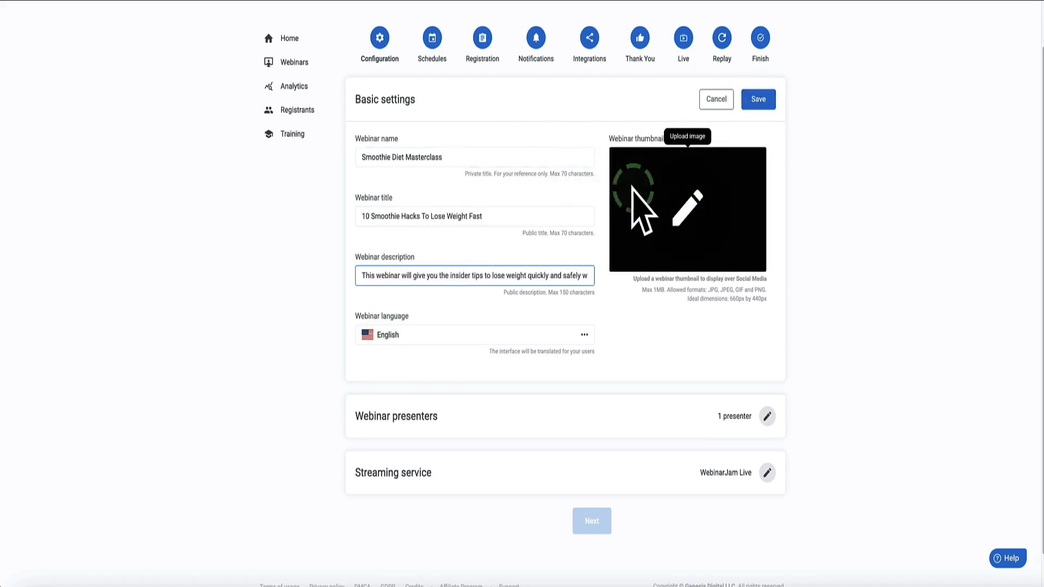
pyautogui.click(714, 197)
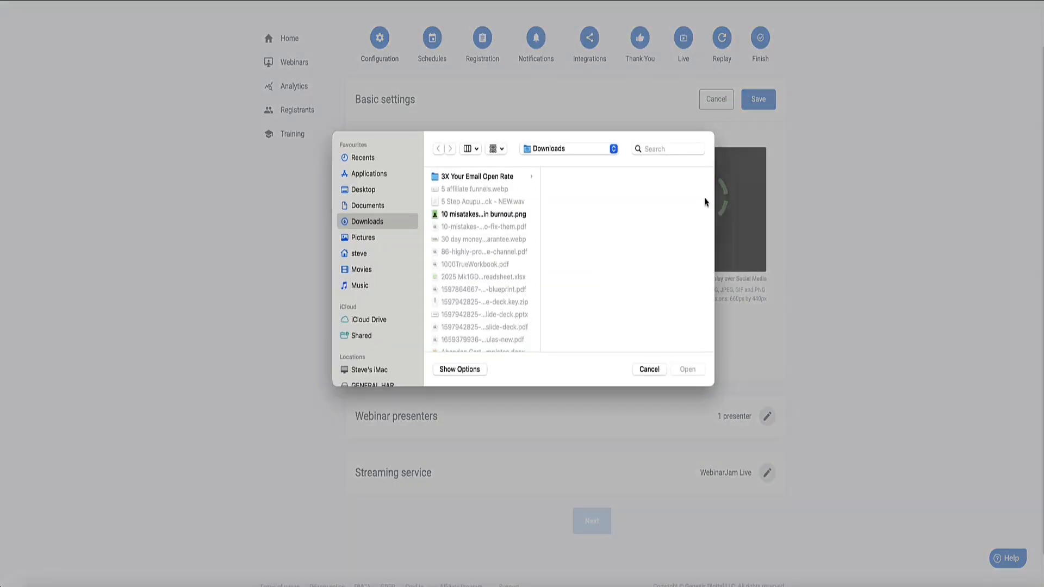
pyautogui.click(650, 370)
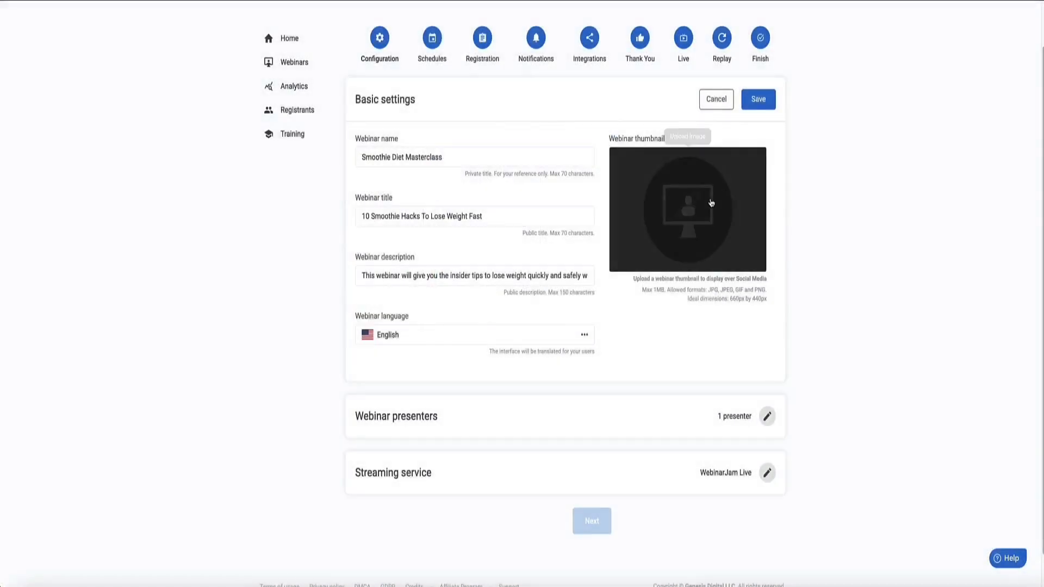
# Step: Save the webinar's basic settings, and save the webinar presenters without adding another one
pyautogui.click(758, 100)
pyautogui.click(525, 197)
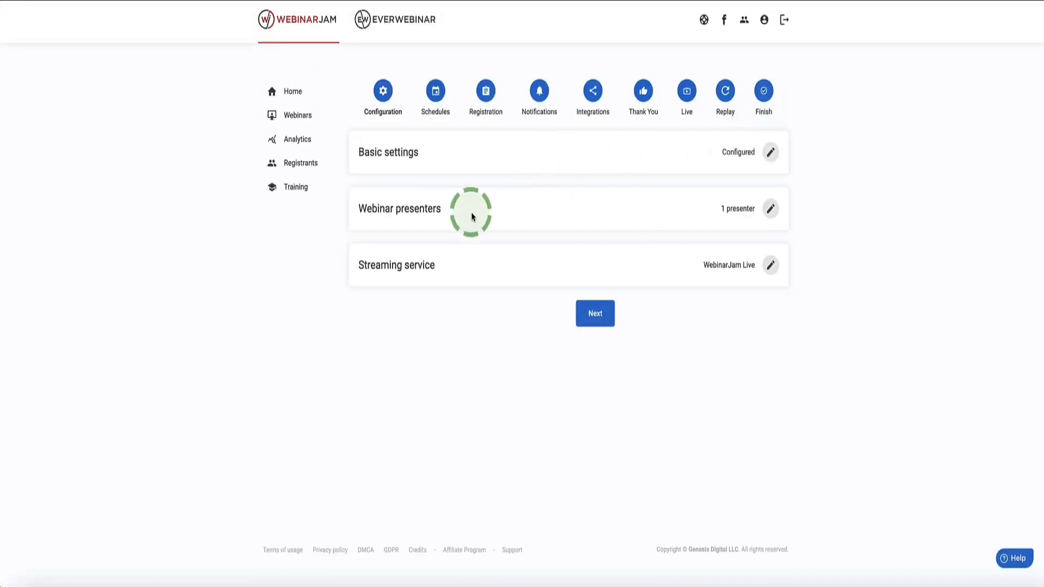
pyautogui.click(769, 209)
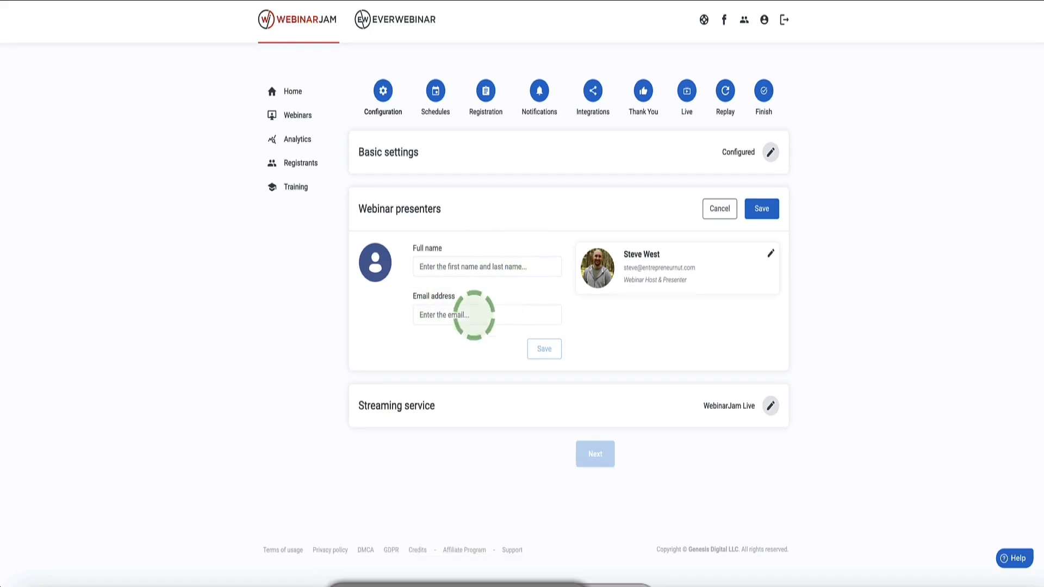
pyautogui.click(761, 209)
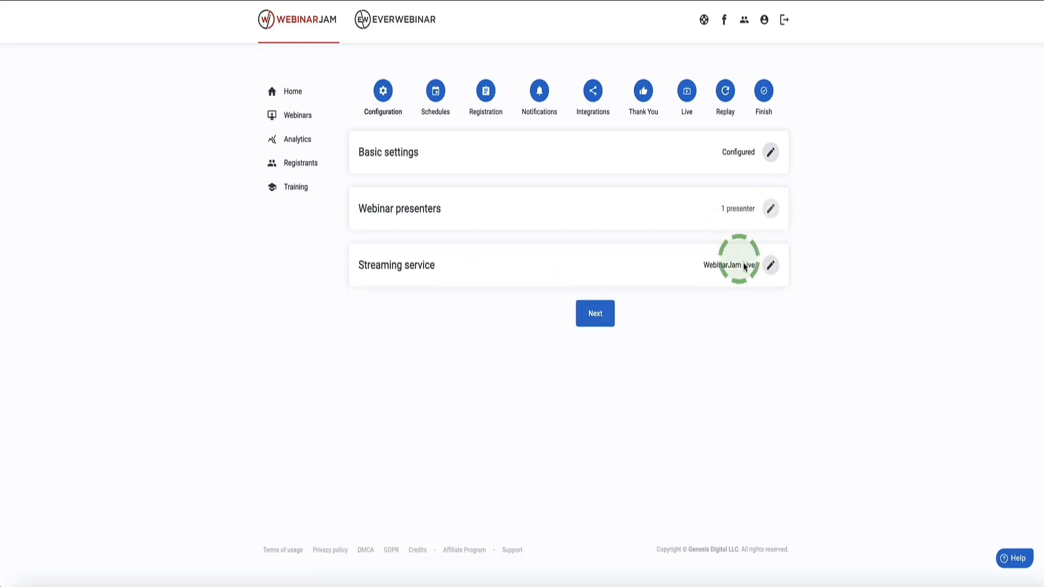
# Step: Keep WebinarJam Live as the streaming service and save the choice
pyautogui.click(770, 266)
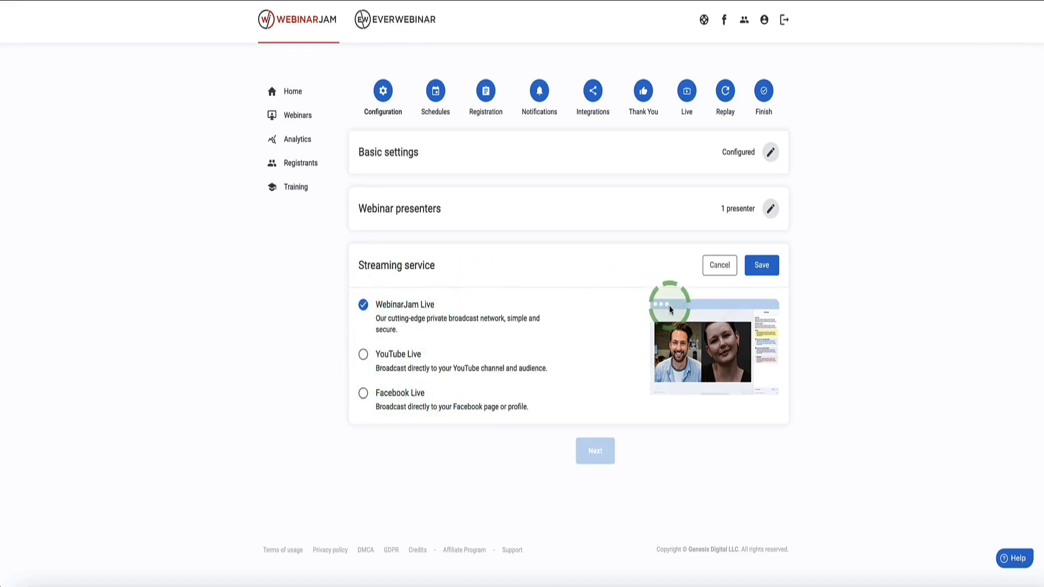
pyautogui.click(763, 268)
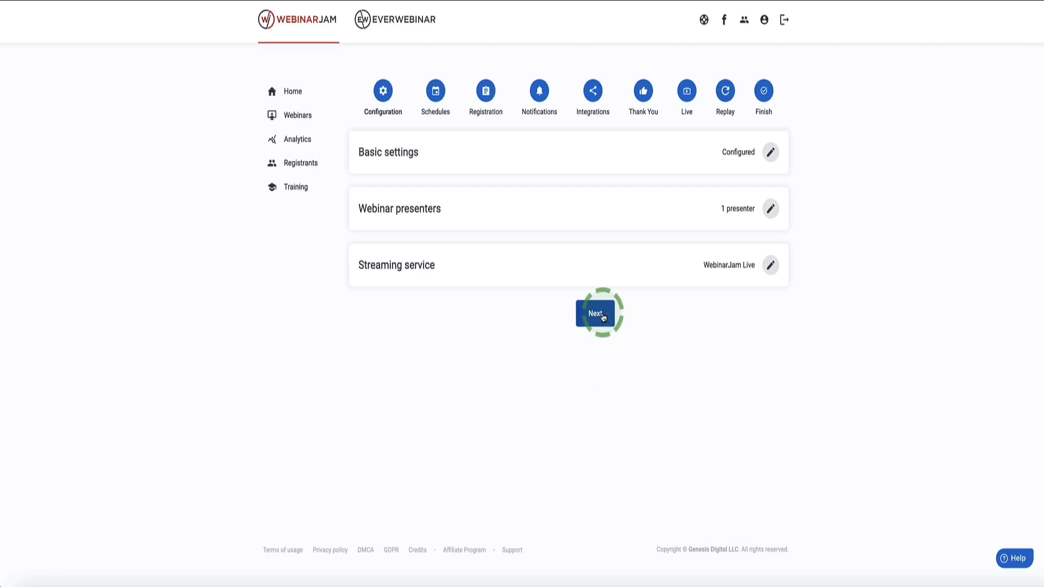
# Step: Acknowledge the low email deliverability without DKIM, save the presenters, and continue to the webinar schedule
pyautogui.click(601, 315)
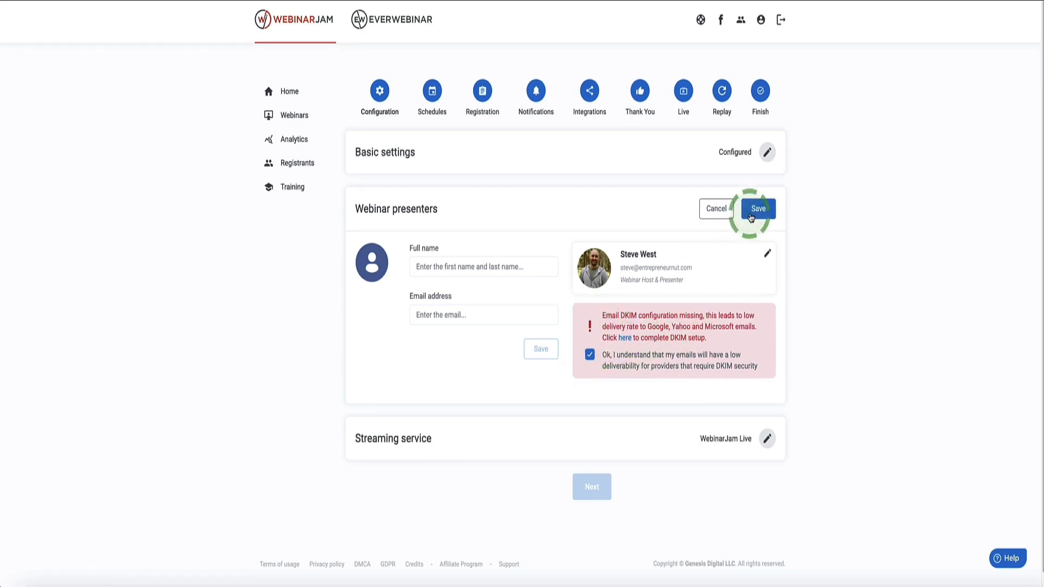
pyautogui.click(752, 215)
pyautogui.click(594, 310)
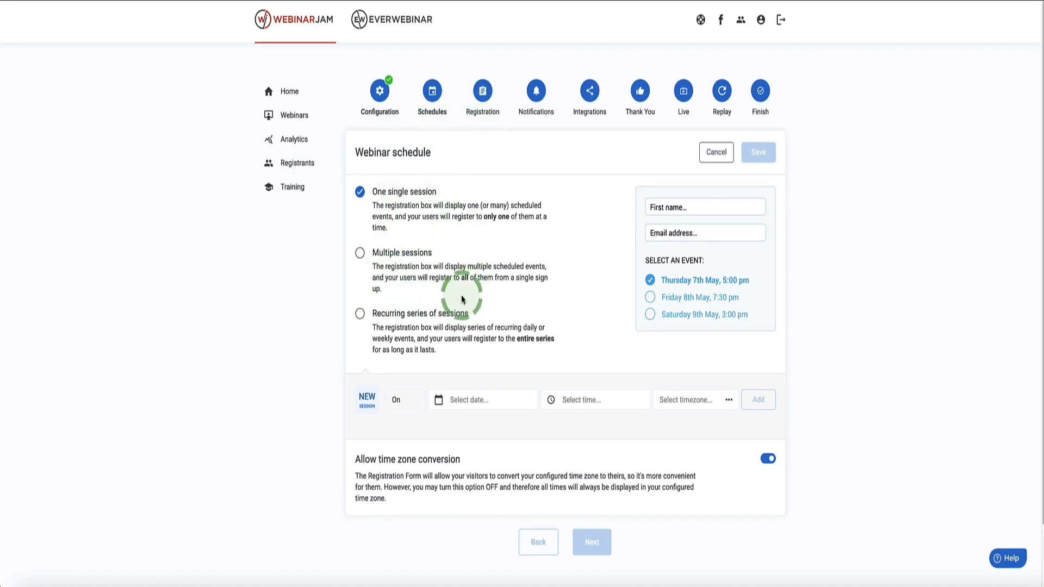
# Step: Schedule one single session for 2025-04-16 at 5:00 PM Pacific Time (US and Canada), save it, and continue to the registration settings
pyautogui.scroll(-1, 543, 136)
pyautogui.scroll(1, 652, 96)
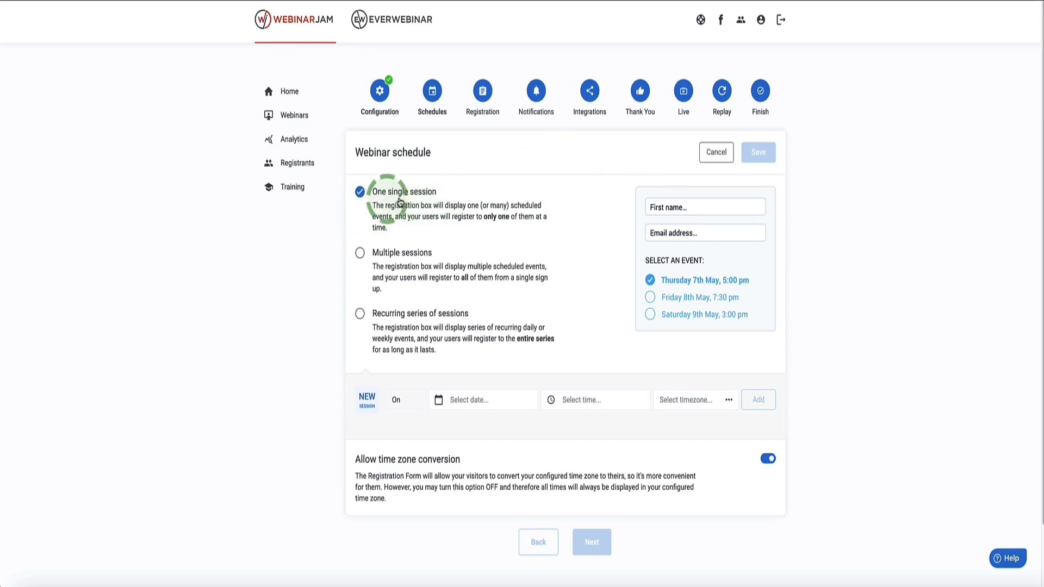
pyautogui.click(494, 399)
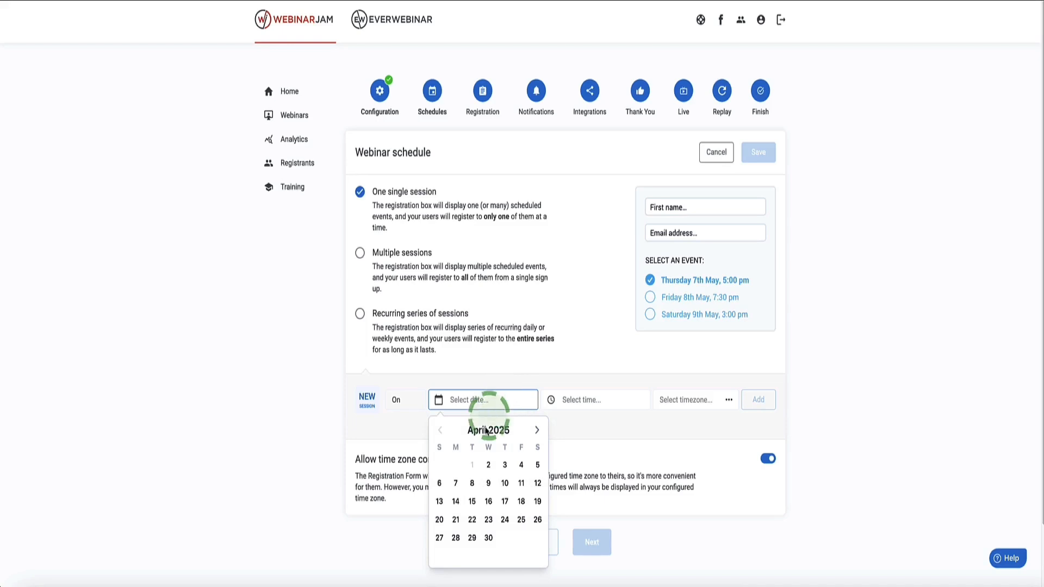
pyautogui.click(489, 502)
pyautogui.click(578, 400)
pyautogui.click(576, 429)
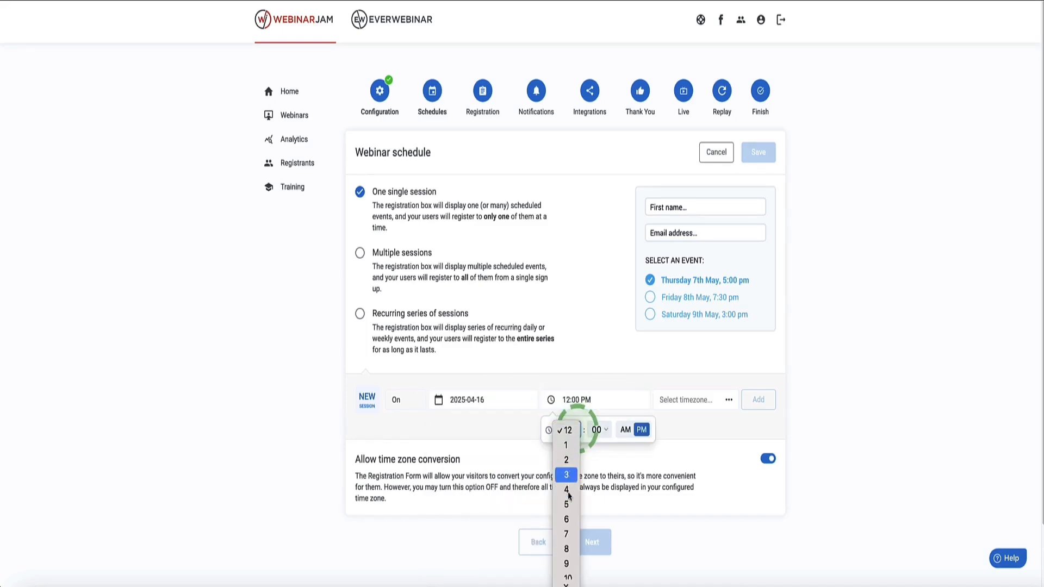
pyautogui.click(568, 505)
pyautogui.click(706, 401)
pyautogui.click(703, 452)
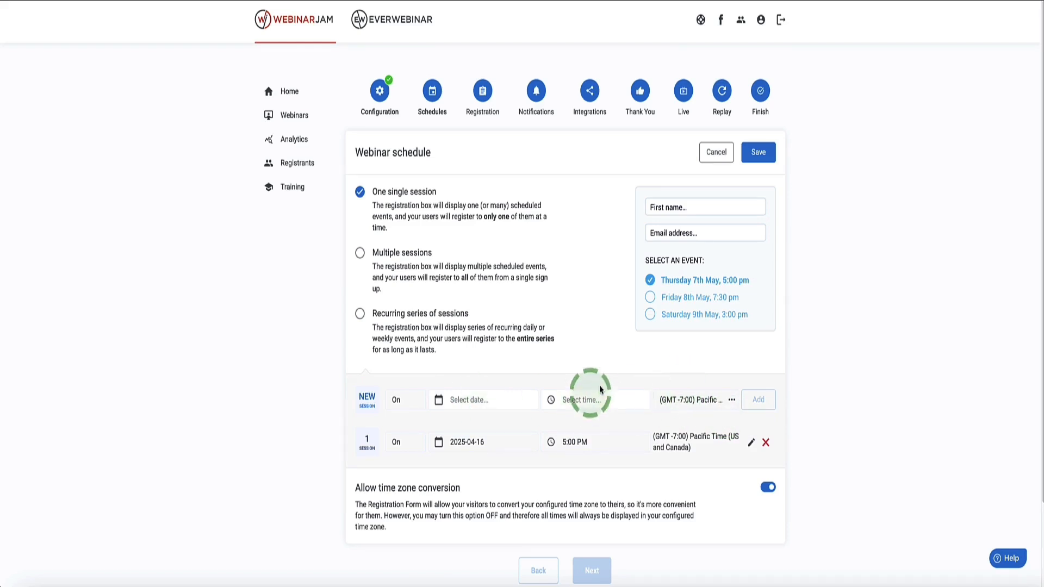
pyautogui.click(758, 153)
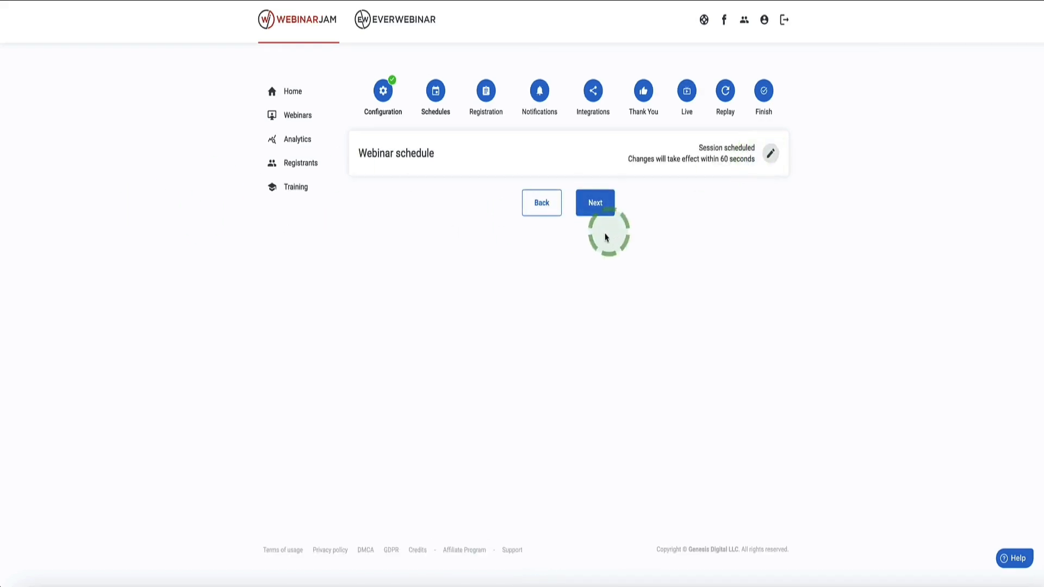
pyautogui.click(596, 210)
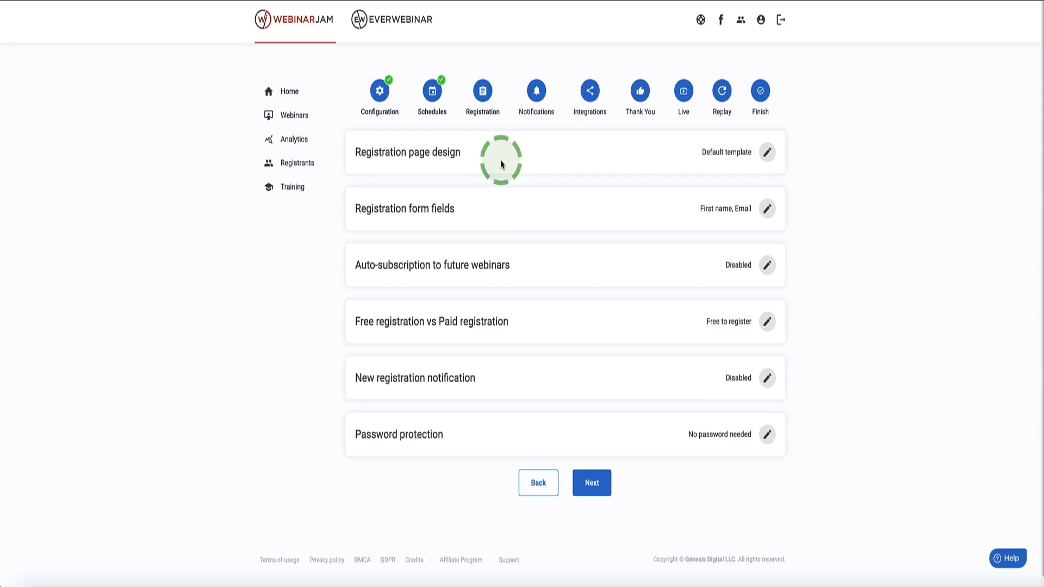
# Step: Customize Template 33 for the registration page, choose the Registration button layout, and launch the page builder
pyautogui.click(766, 151)
pyautogui.scroll(-3, 485, 238)
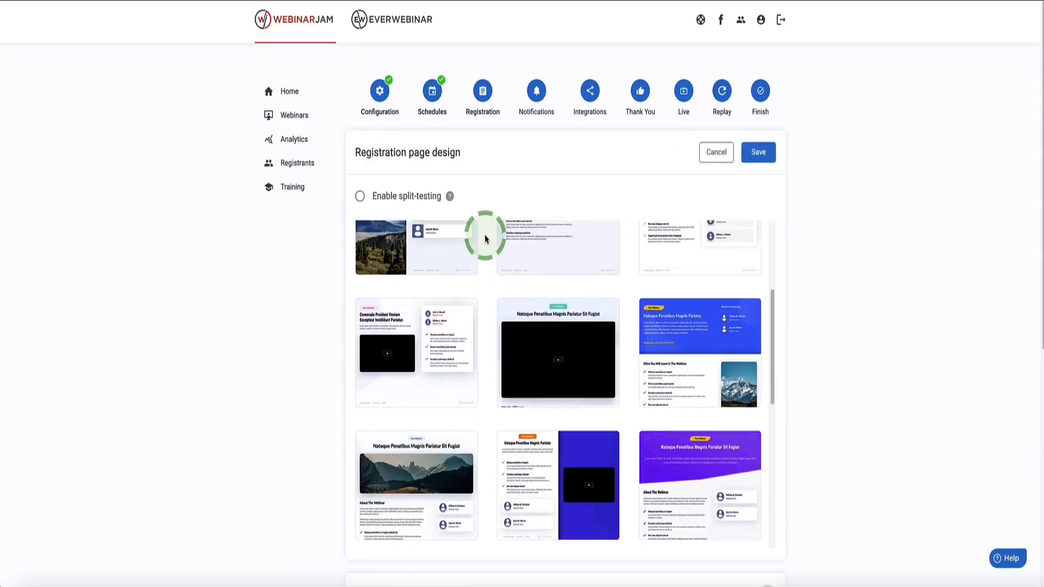
pyautogui.scroll(-8, 485, 238)
pyautogui.moveTo(577, 343)
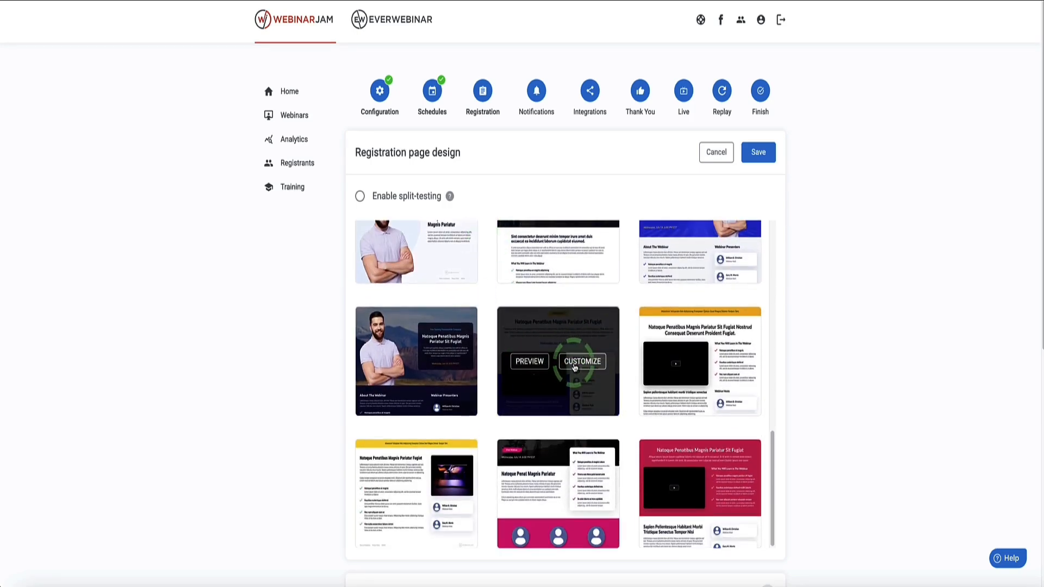
pyautogui.click(580, 362)
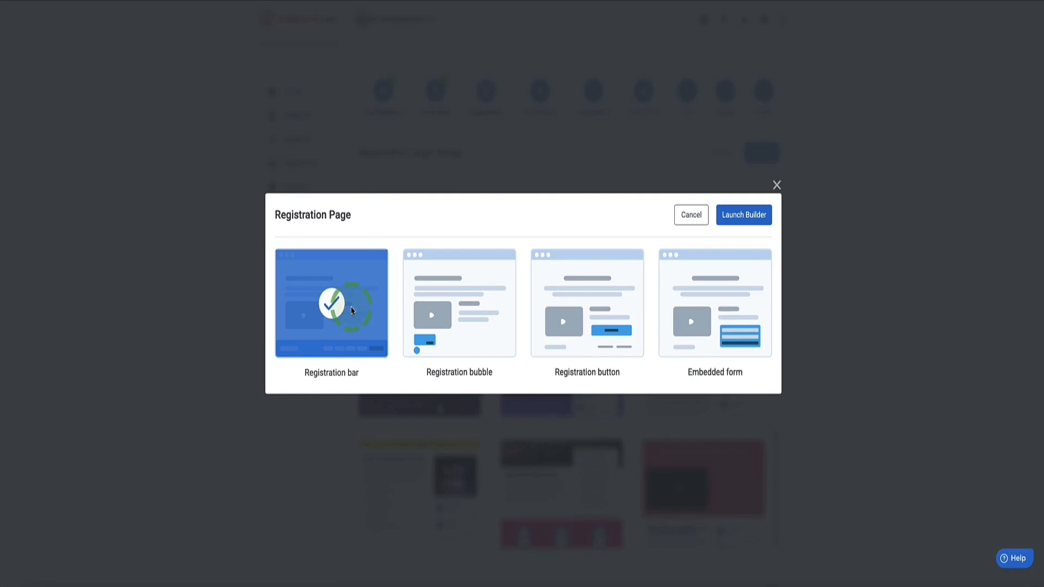
pyautogui.click(575, 310)
pyautogui.click(749, 215)
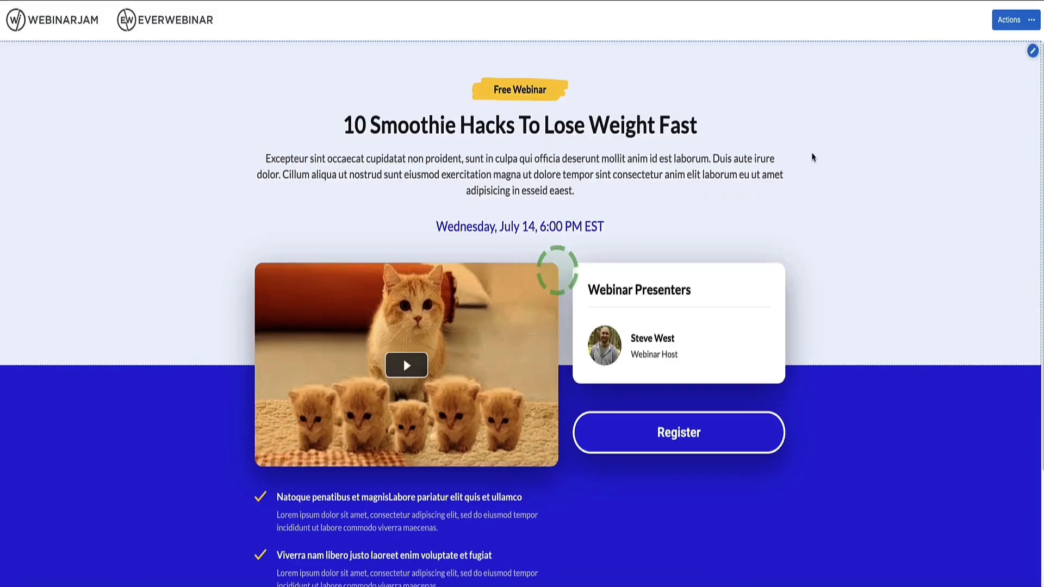
# Step: Save the registration page and exit the builder, then save the registration page design
pyautogui.click(1011, 21)
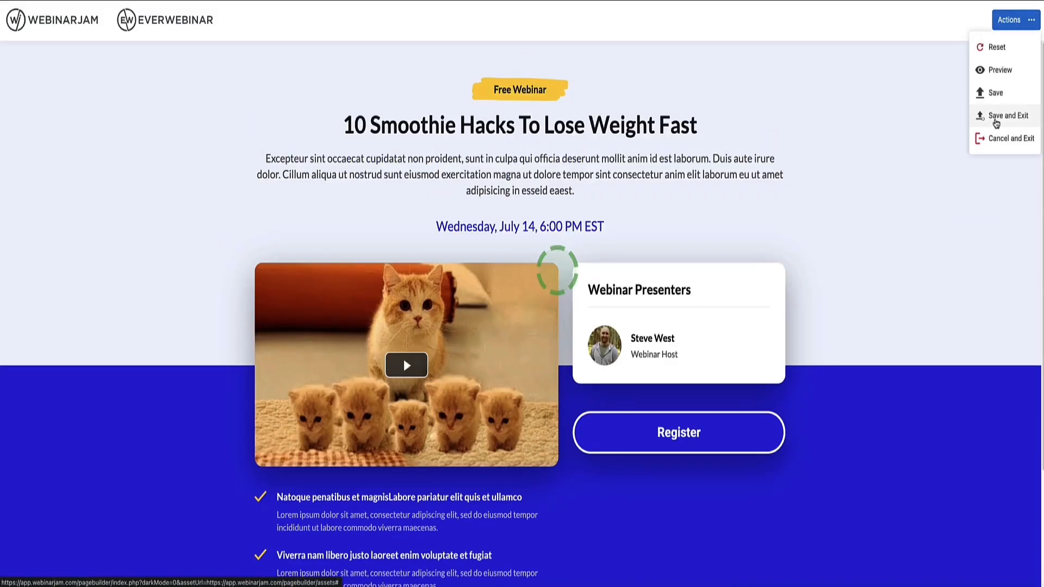
pyautogui.click(997, 116)
pyautogui.click(758, 152)
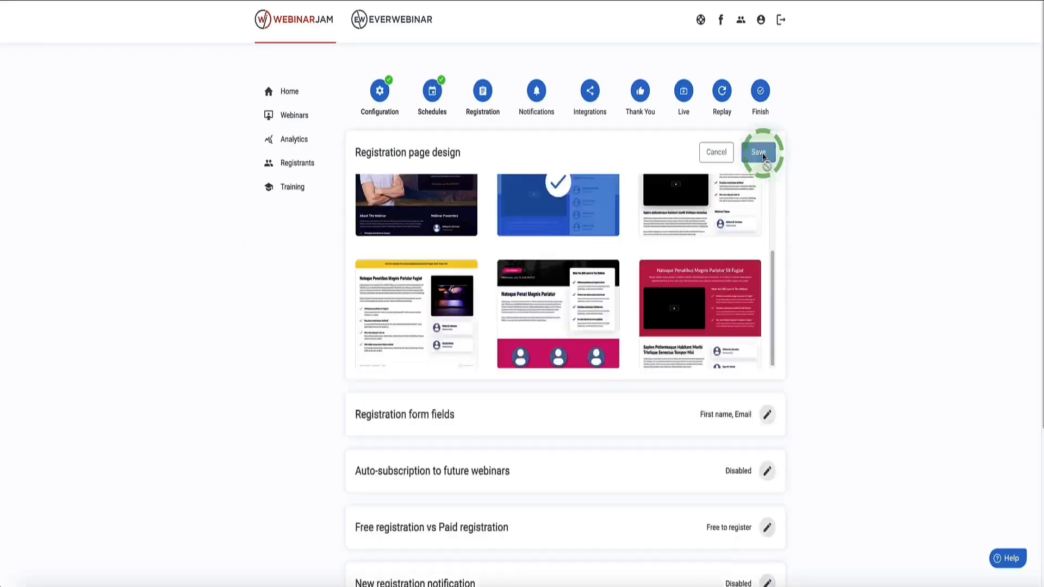
# Step: Save the registration form with only first name and email, and enable auto-subscription to future webinars
pyautogui.scroll(-1, 529, 204)
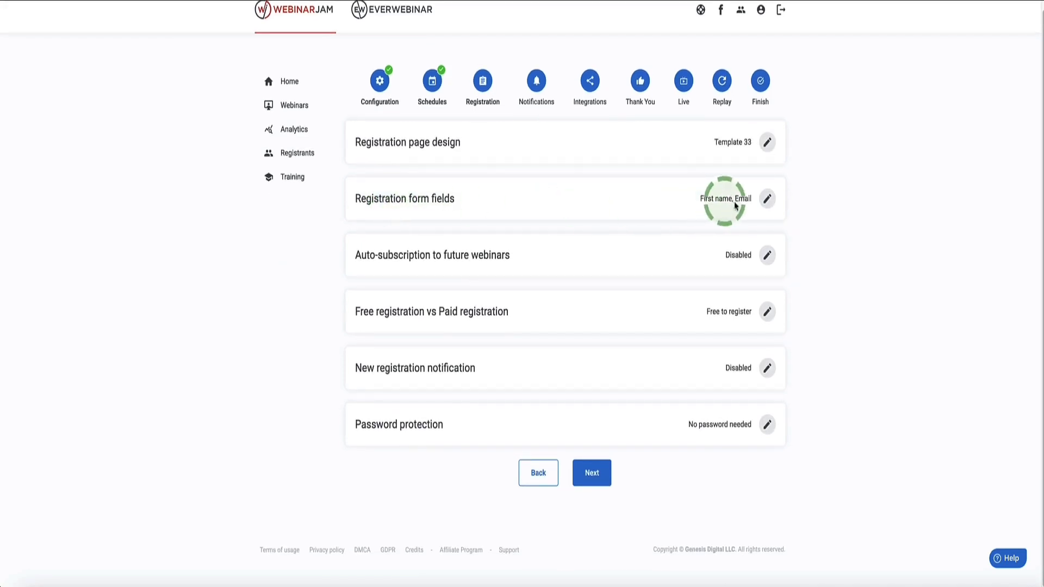
pyautogui.click(766, 198)
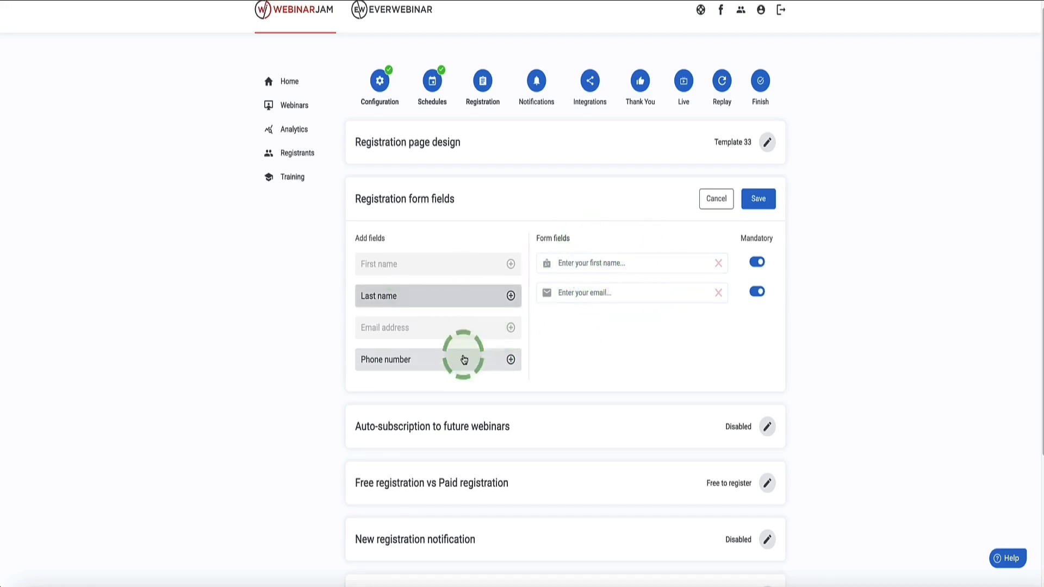
pyautogui.click(758, 199)
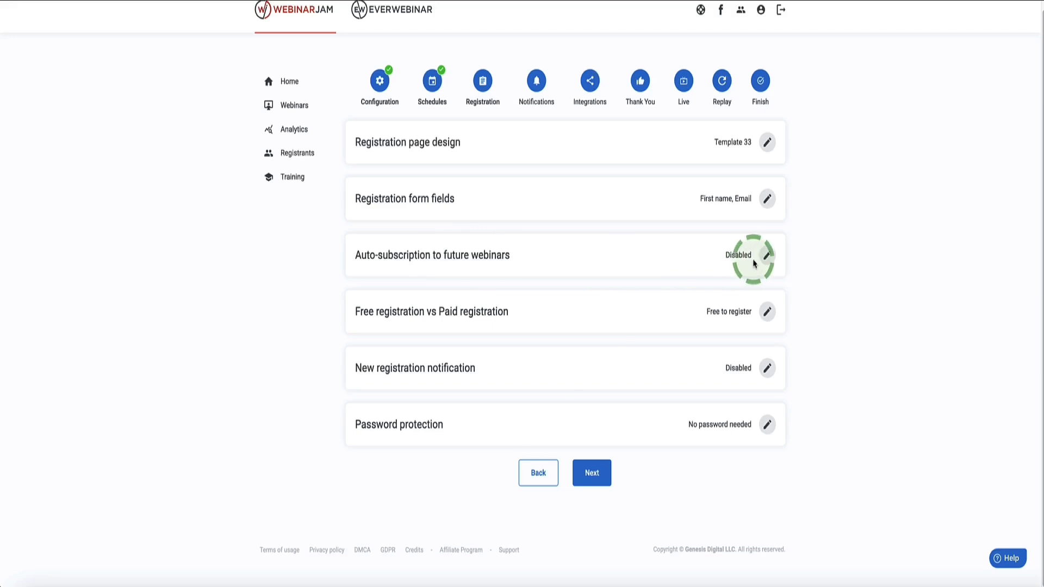
pyautogui.click(767, 255)
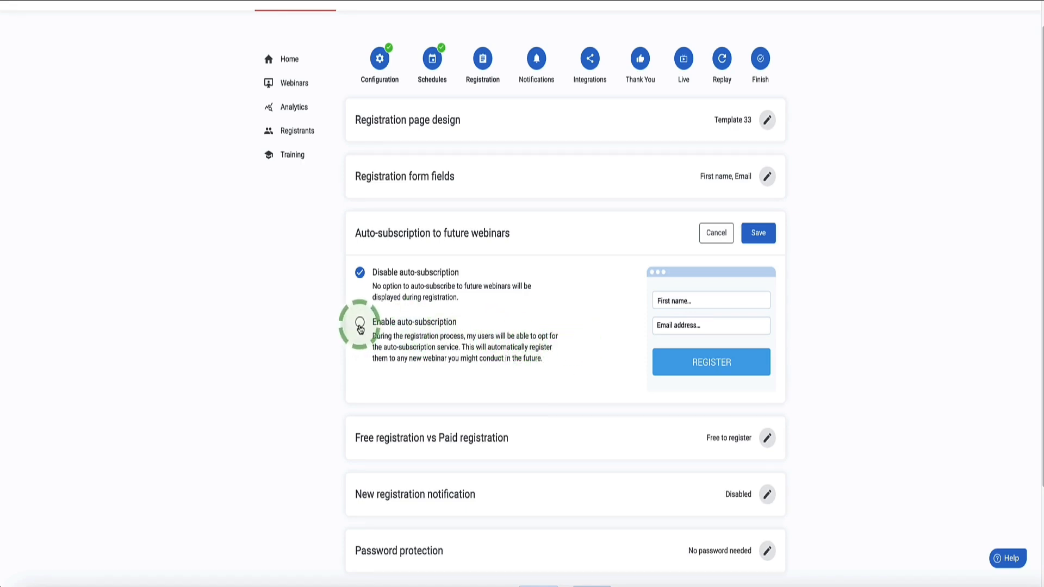
pyautogui.click(360, 327)
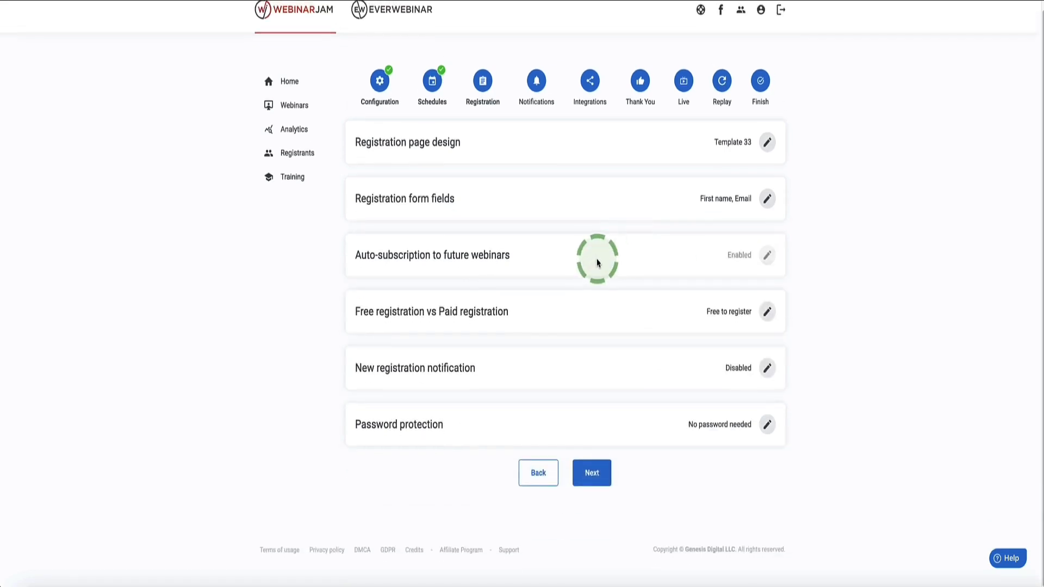
# Step: Try the option to charge a registration fee, and look at its fee amount and payment checkout settings
pyautogui.click(772, 317)
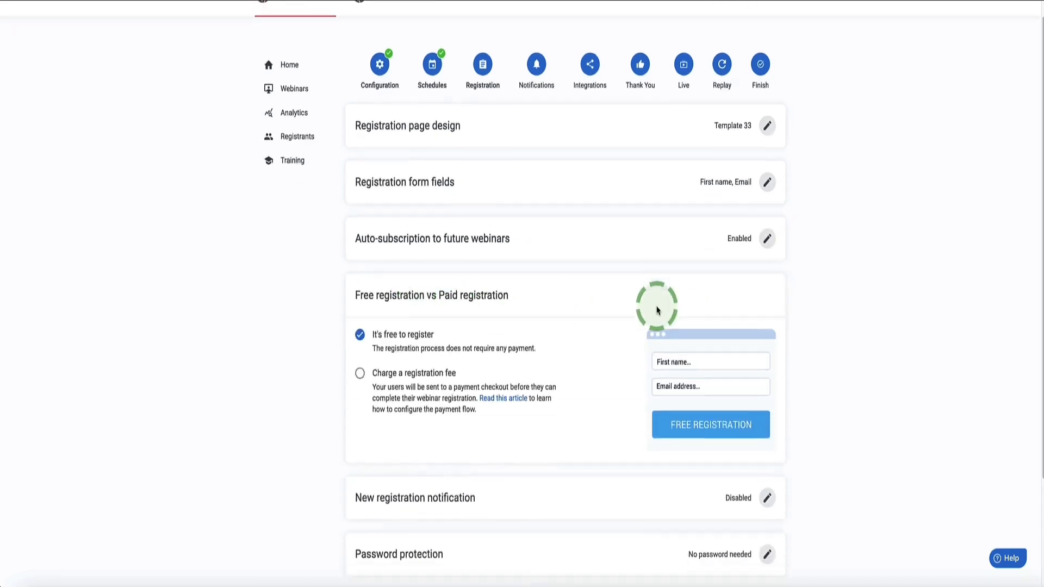
pyautogui.scroll(-2, 492, 277)
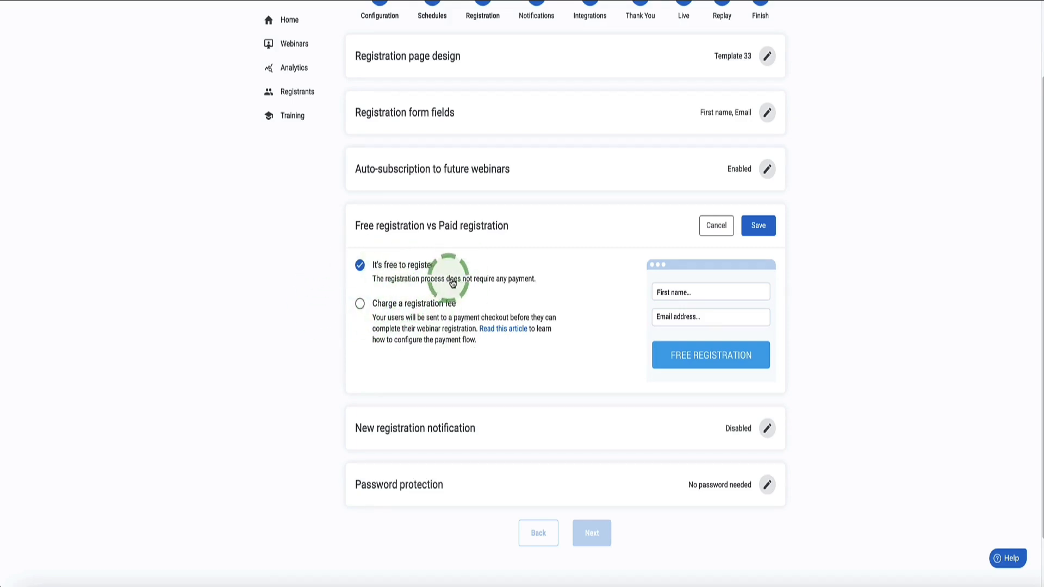
pyautogui.click(360, 304)
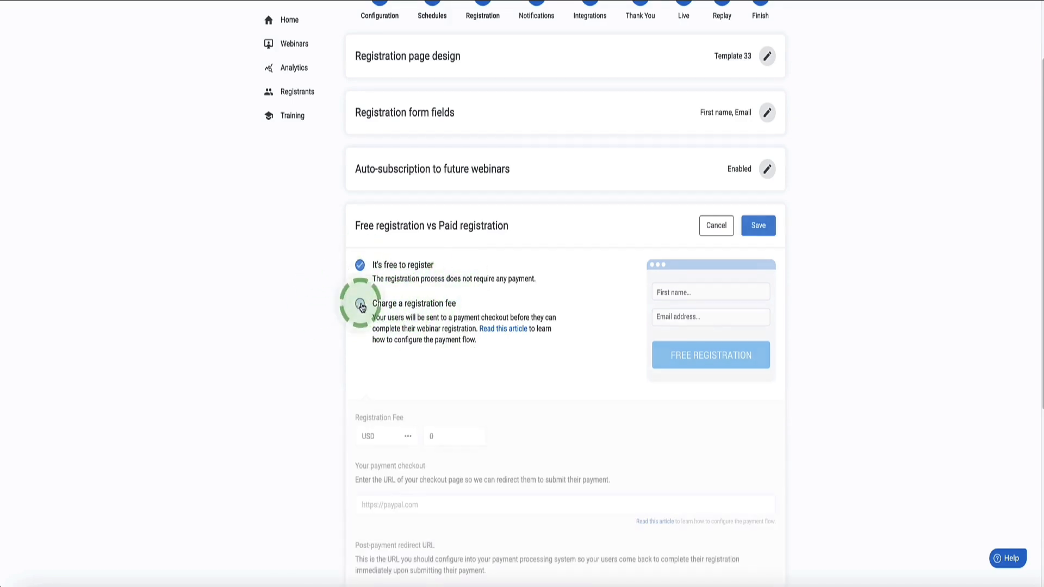
pyautogui.scroll(-3, 362, 307)
pyautogui.click(444, 307)
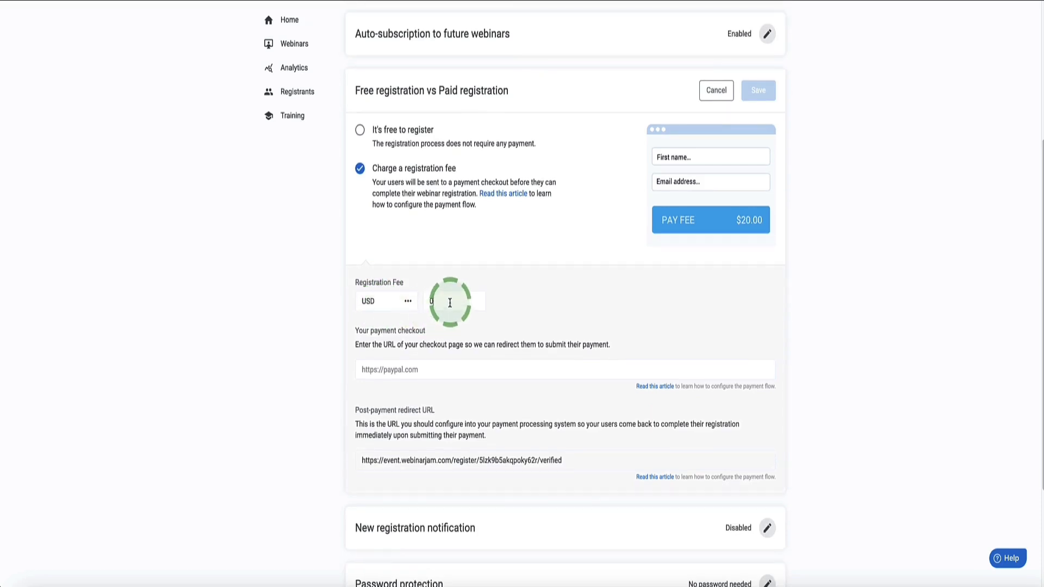
pyautogui.doubleClick(448, 303)
pyautogui.scroll(-1, 449, 321)
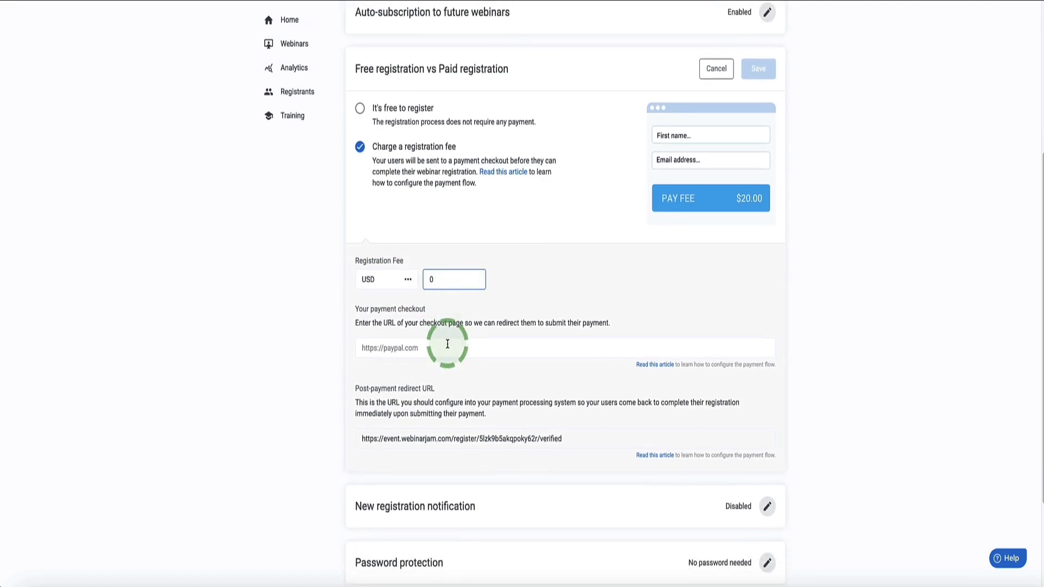
pyautogui.click(455, 347)
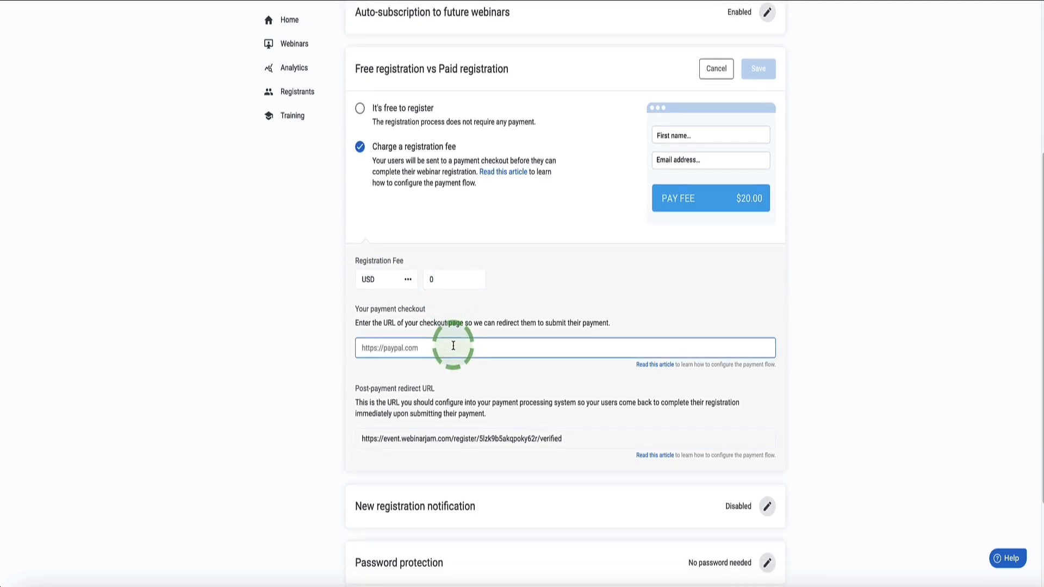
# Step: Examine the post-payment redirect URL for paid registration and the explanation of how to use it
pyautogui.scroll(-1, 453, 346)
pyautogui.moveTo(494, 386); pyautogui.dragTo(370, 376)
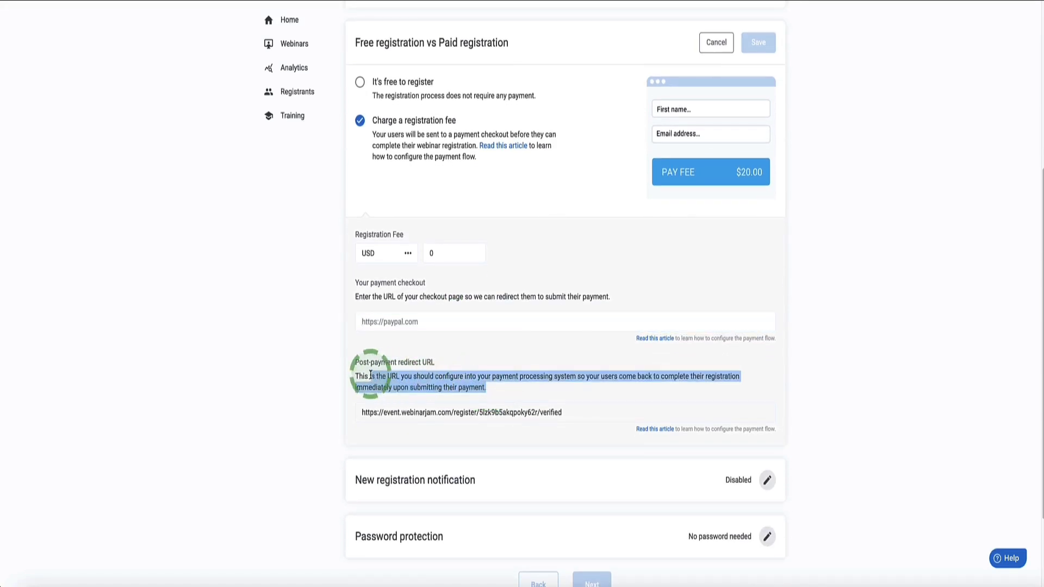
pyautogui.click(471, 394)
pyautogui.moveTo(581, 412); pyautogui.dragTo(356, 408)
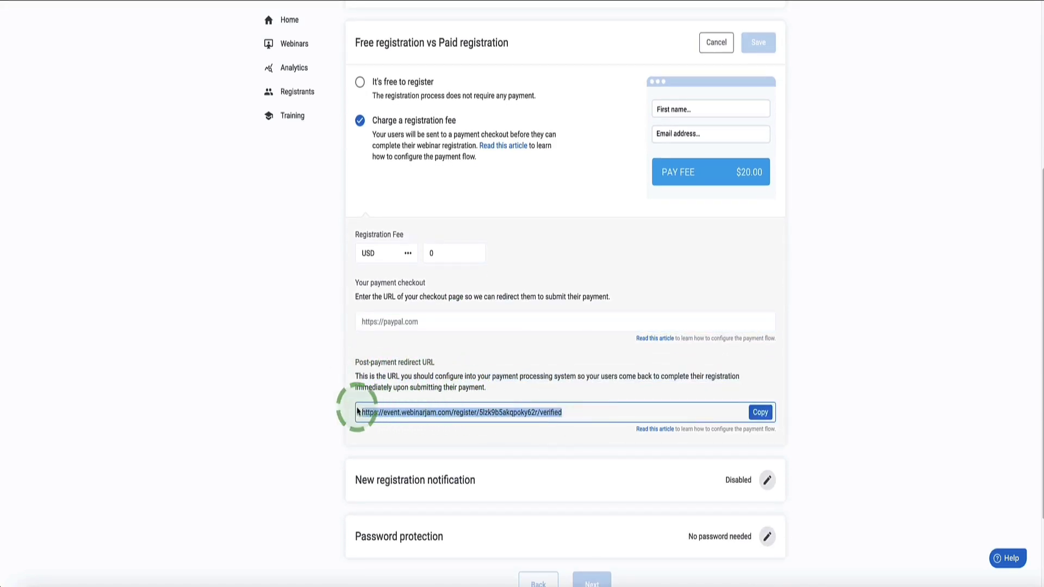
pyautogui.click(439, 376)
pyautogui.moveTo(439, 376); pyautogui.dragTo(545, 376)
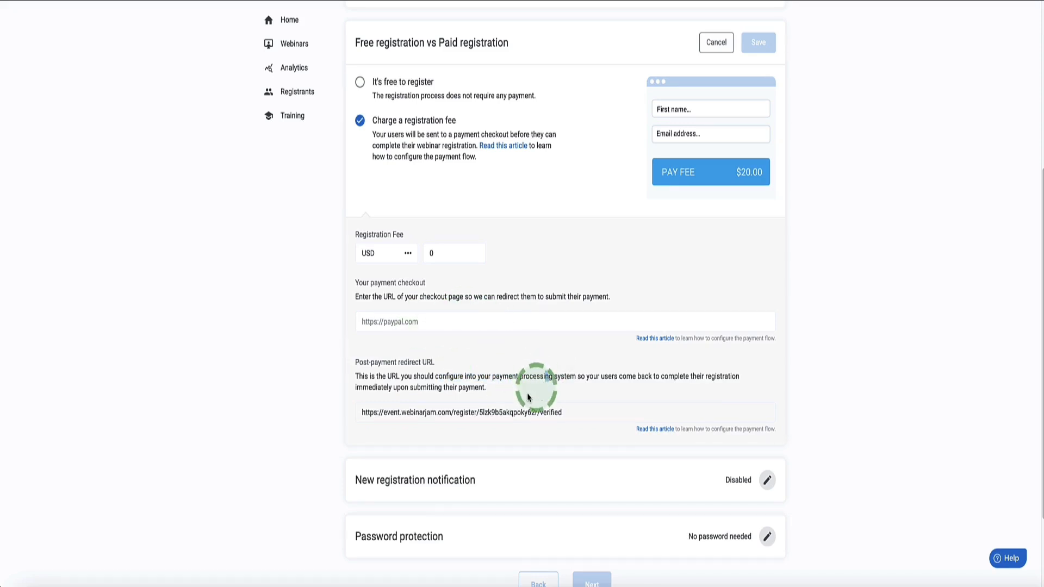
pyautogui.scroll(1, 484, 377)
pyautogui.scroll(-1, 484, 372)
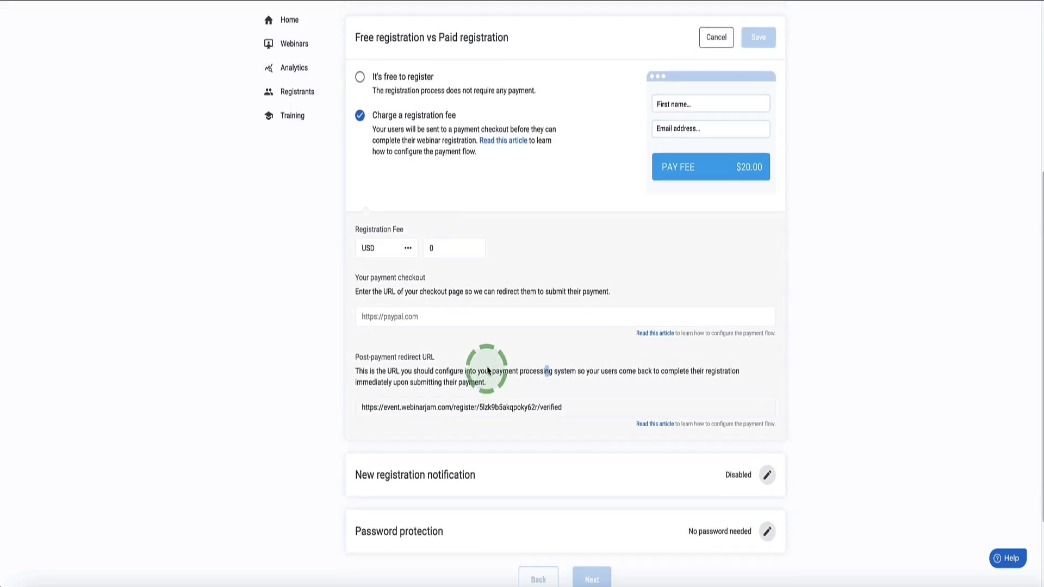
# Step: Set the webinar to free registration and keep new registration notifications at No notification, saving both settings
pyautogui.click(360, 89)
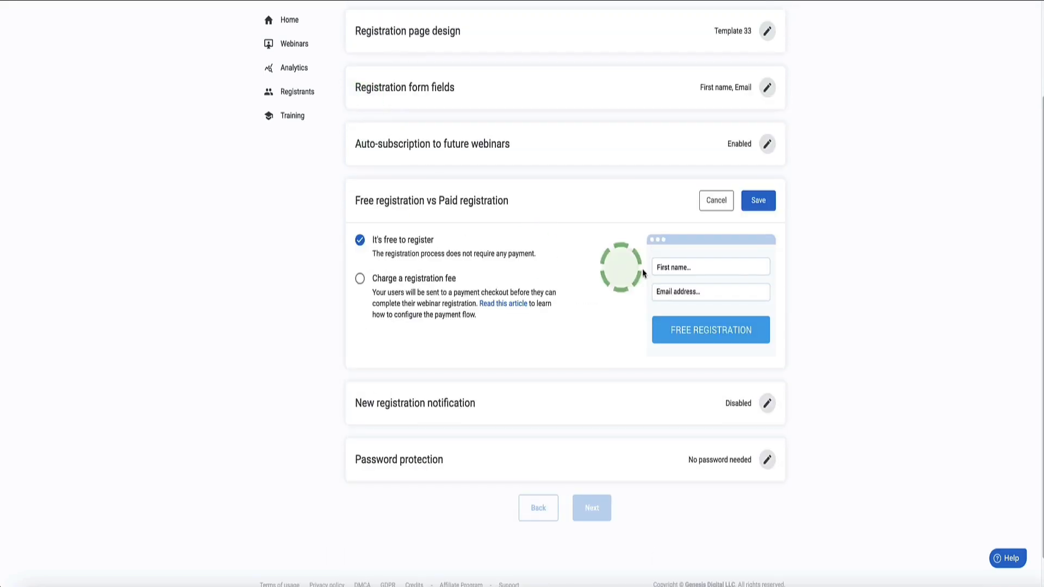
pyautogui.click(758, 201)
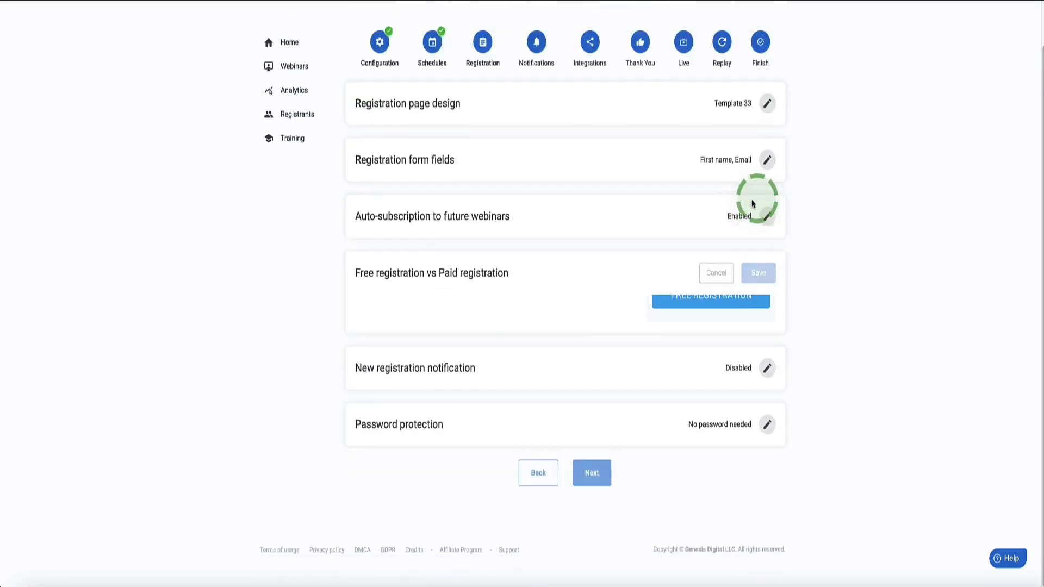
pyautogui.click(767, 369)
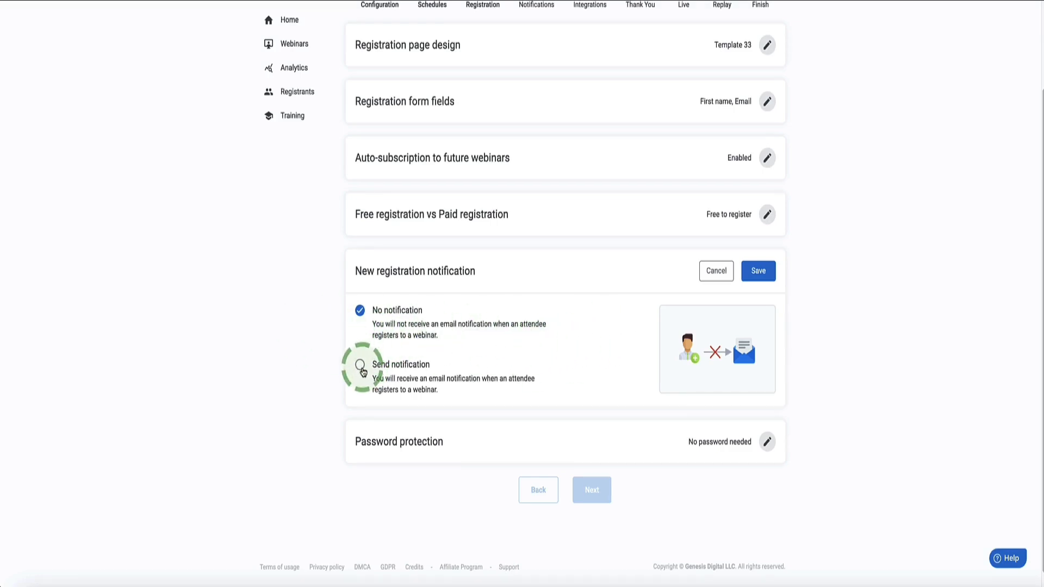
pyautogui.click(361, 366)
pyautogui.click(372, 313)
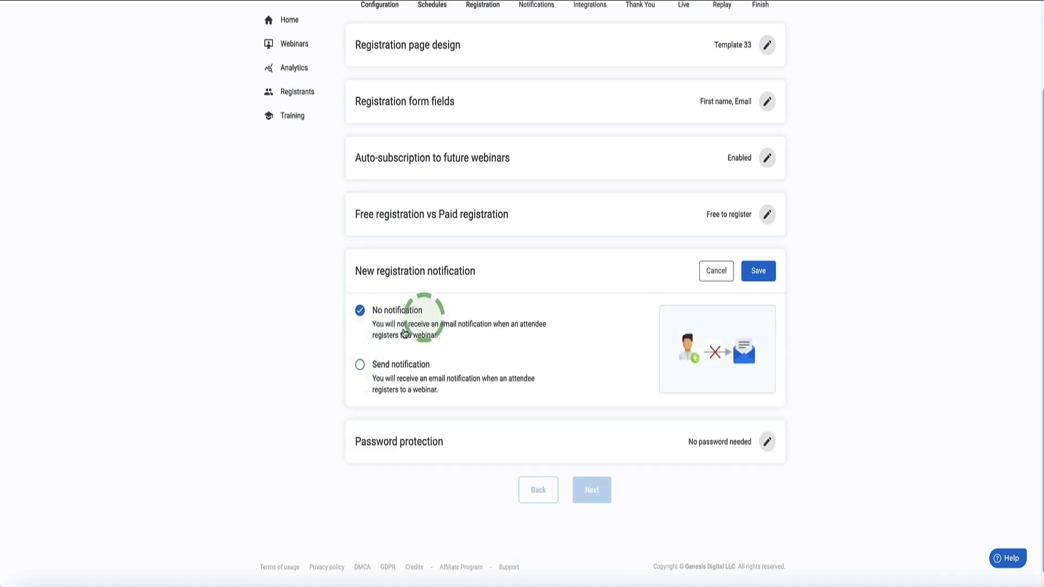
pyautogui.click(761, 272)
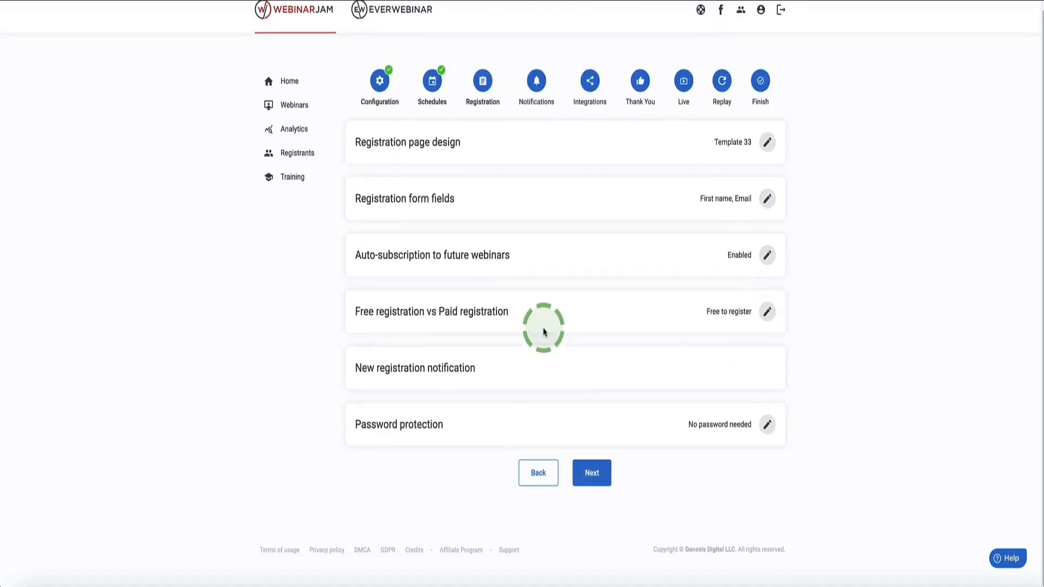
# Step: Look at the password requirement options, save password protection as No password needed, and continue to the notification settings
pyautogui.click(765, 425)
pyautogui.scroll(-3, 458, 337)
pyautogui.scroll(-1, 459, 338)
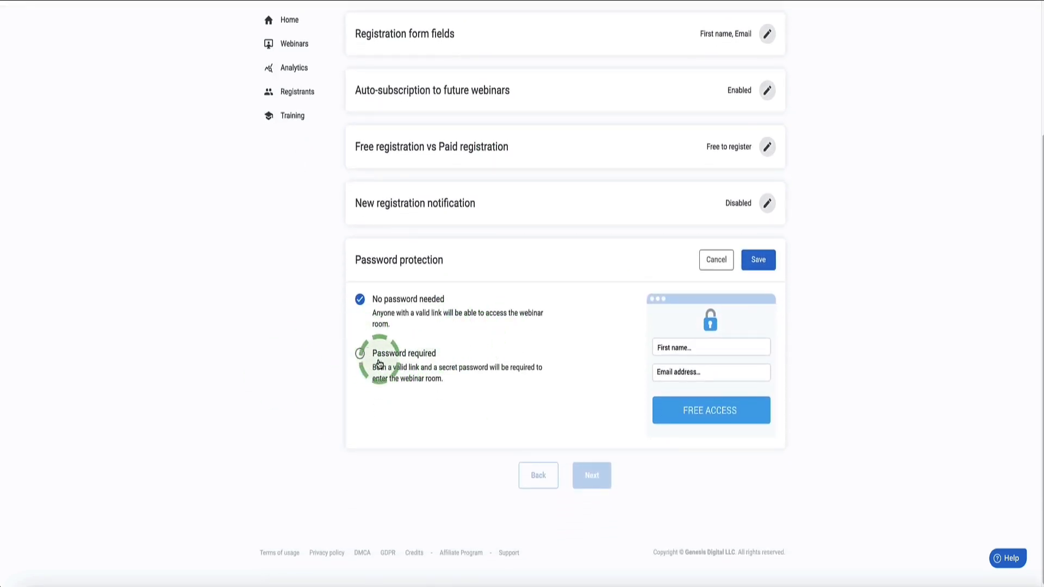
pyautogui.click(360, 355)
pyautogui.scroll(-2, 367, 361)
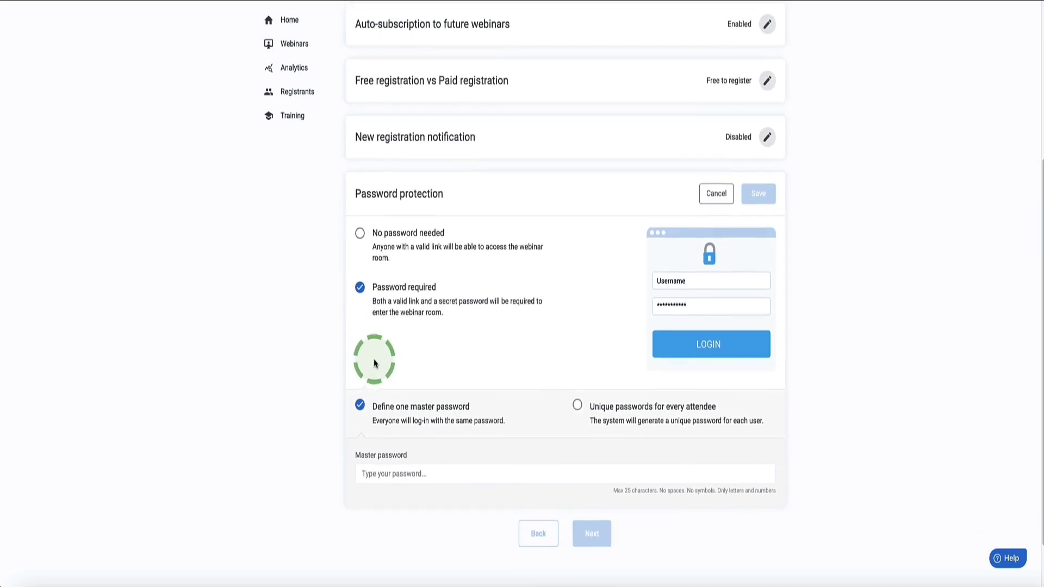
pyautogui.click(360, 233)
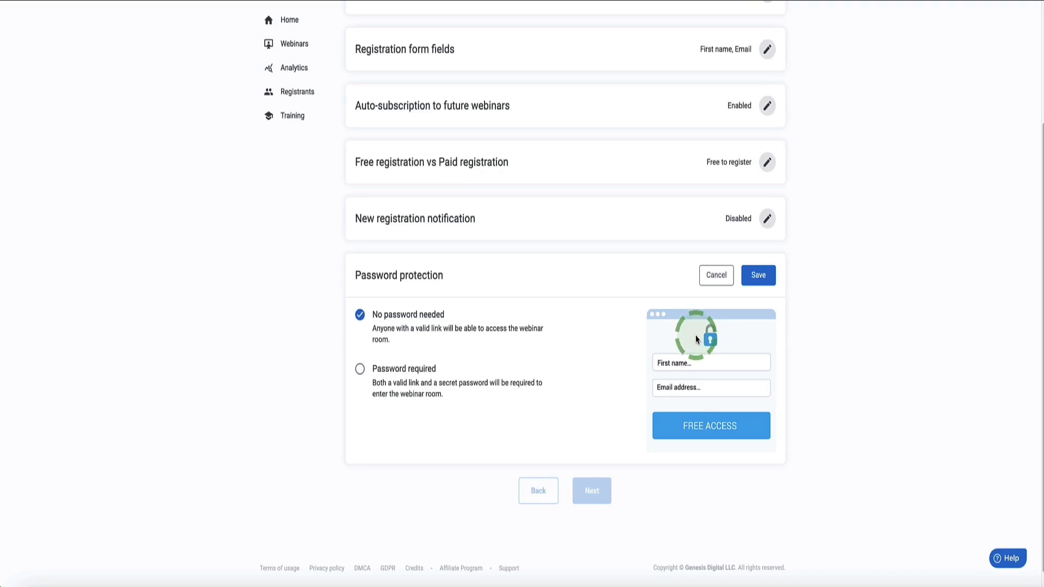
pyautogui.click(762, 280)
pyautogui.click(591, 472)
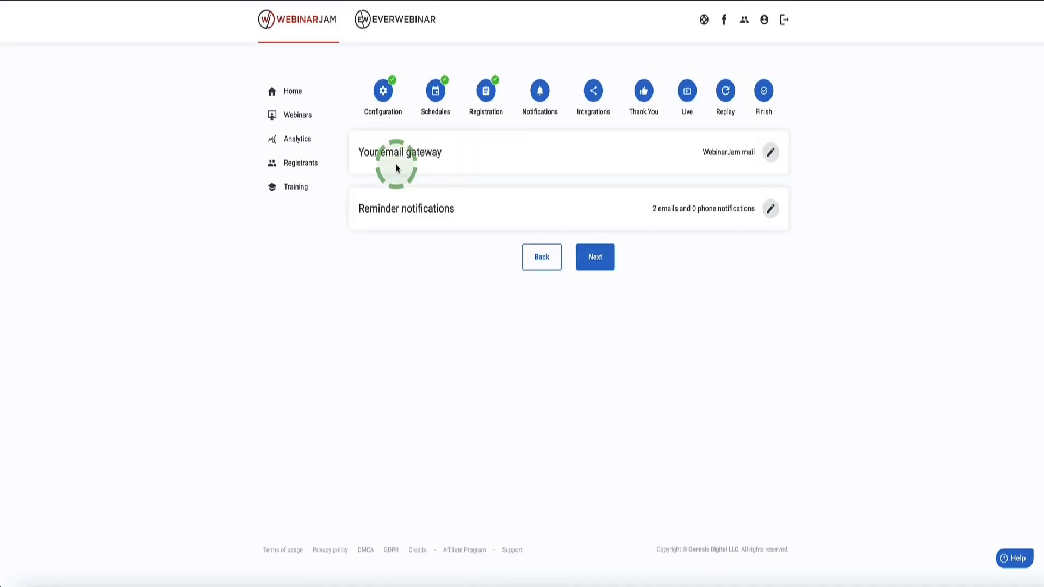
# Step: Review the email gateway options and save WebinarJam mail as the webinar's email gateway
pyautogui.click(771, 153)
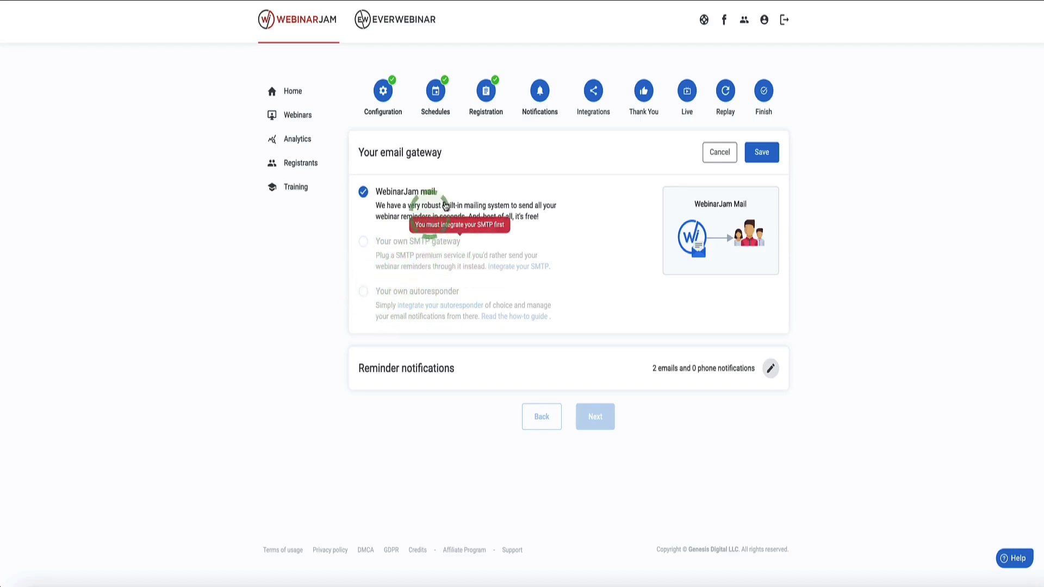
pyautogui.moveTo(544, 215); pyautogui.dragTo(393, 200)
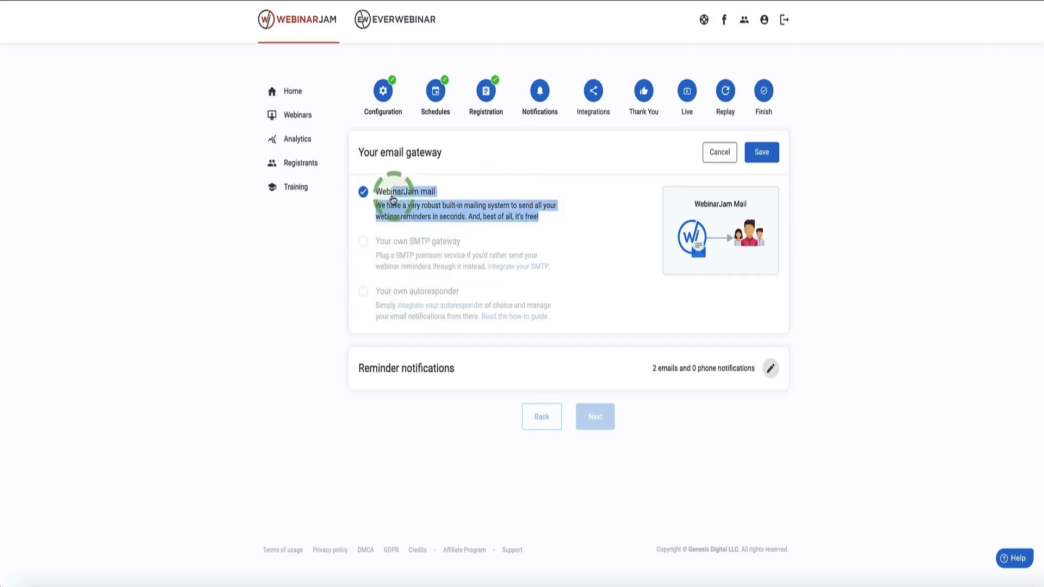
pyautogui.click(490, 205)
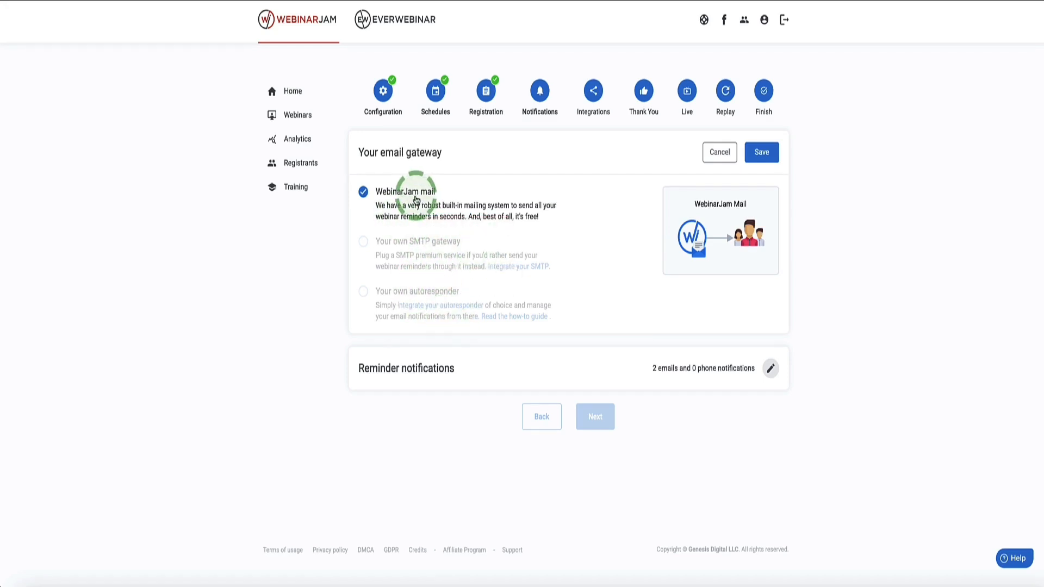
pyautogui.click(761, 153)
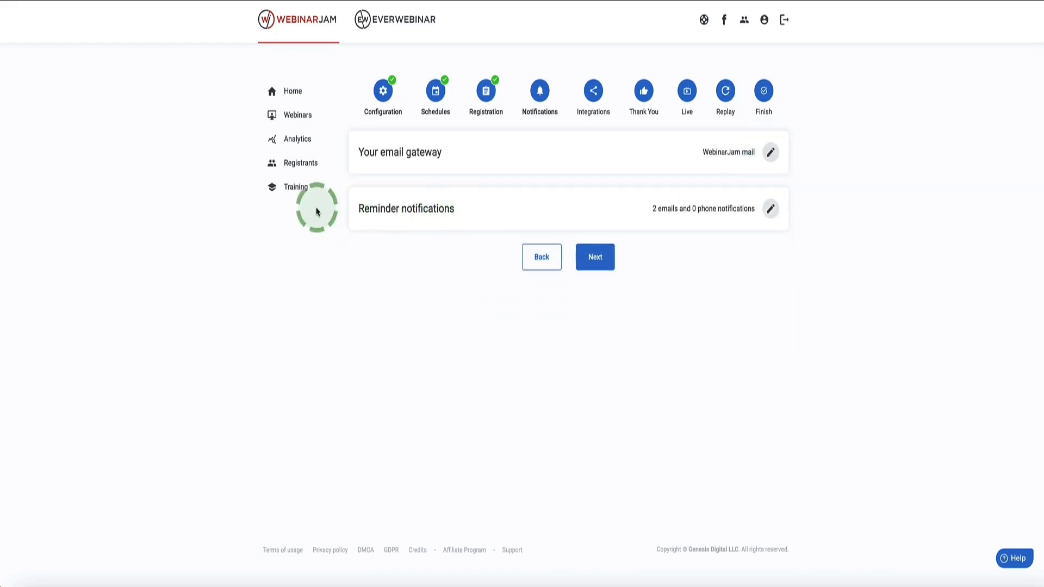
# Step: Examine the reminder notification schedule and the pre-webinar reminder email template, closing the template without adding the email
pyautogui.click(770, 208)
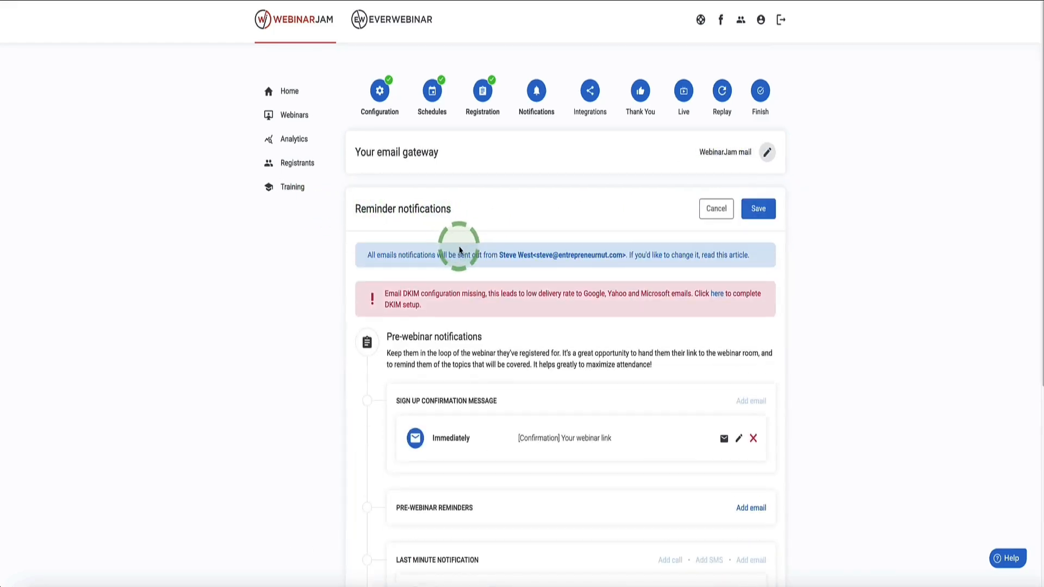
pyautogui.scroll(-4, 544, 141)
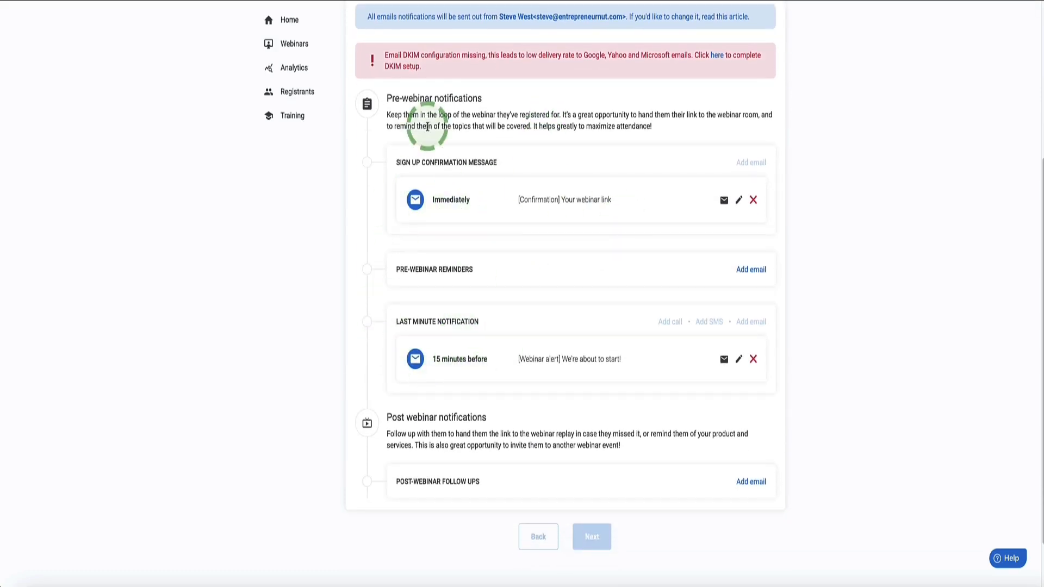
pyautogui.scroll(1, 502, 207)
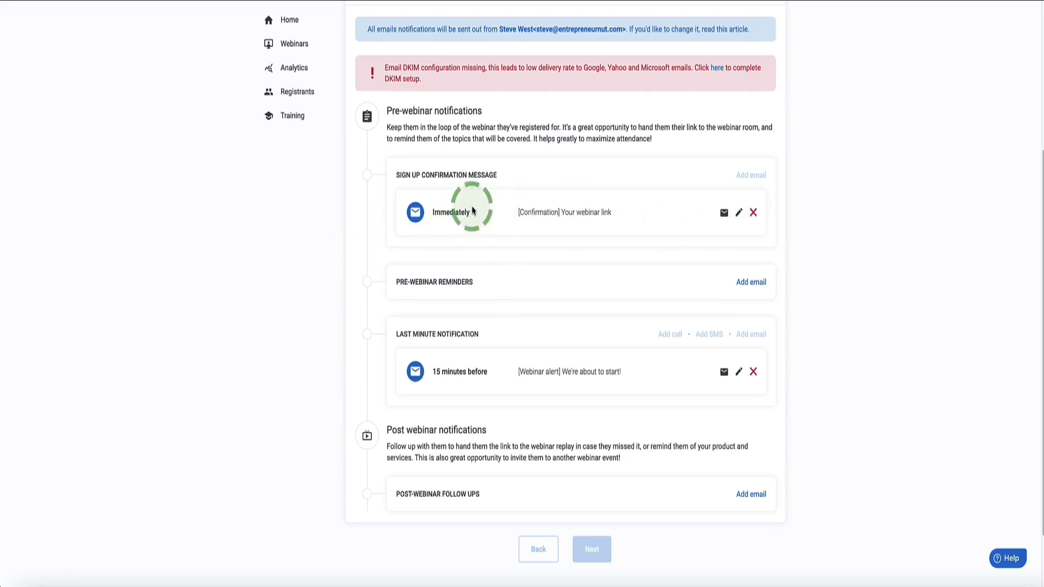
pyautogui.scroll(-1, 472, 211)
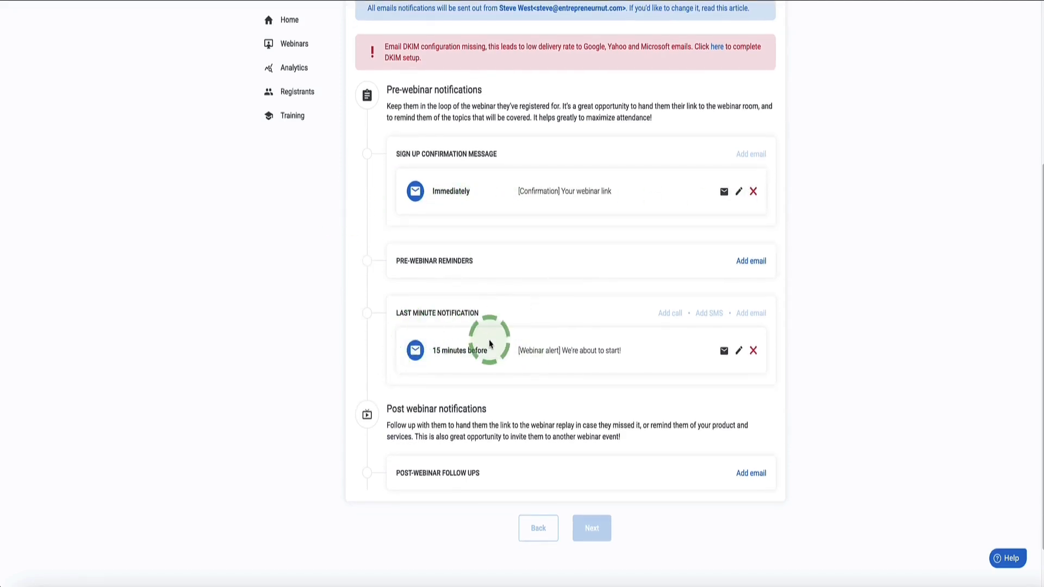
pyautogui.click(748, 263)
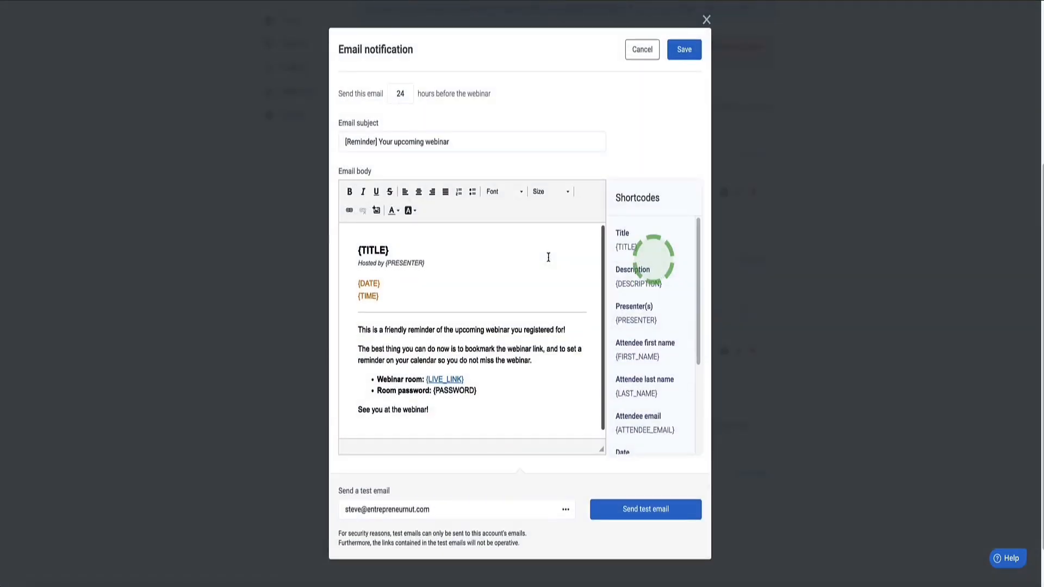
pyautogui.scroll(-1, 442, 260)
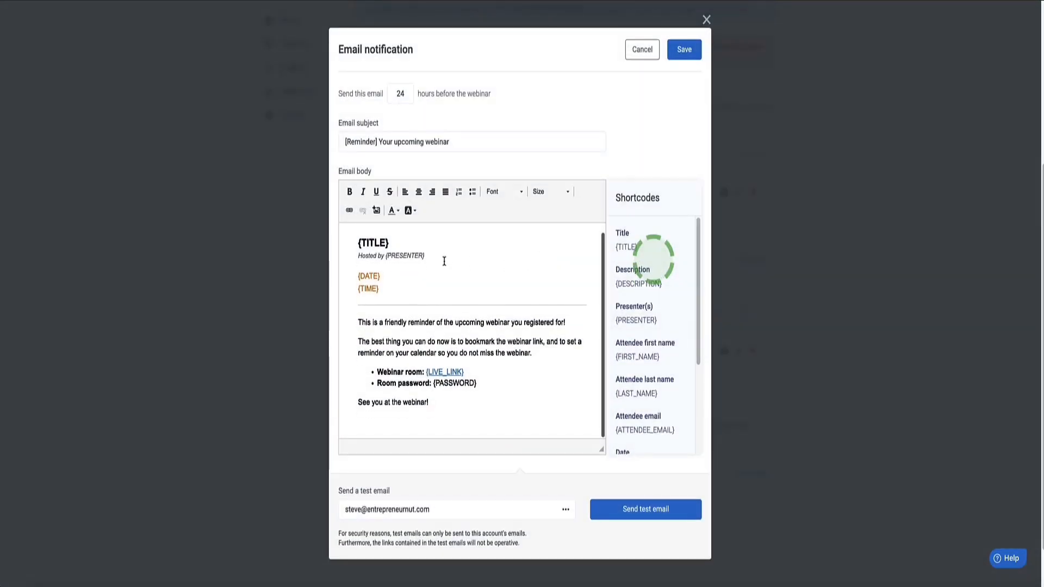
pyautogui.click(706, 19)
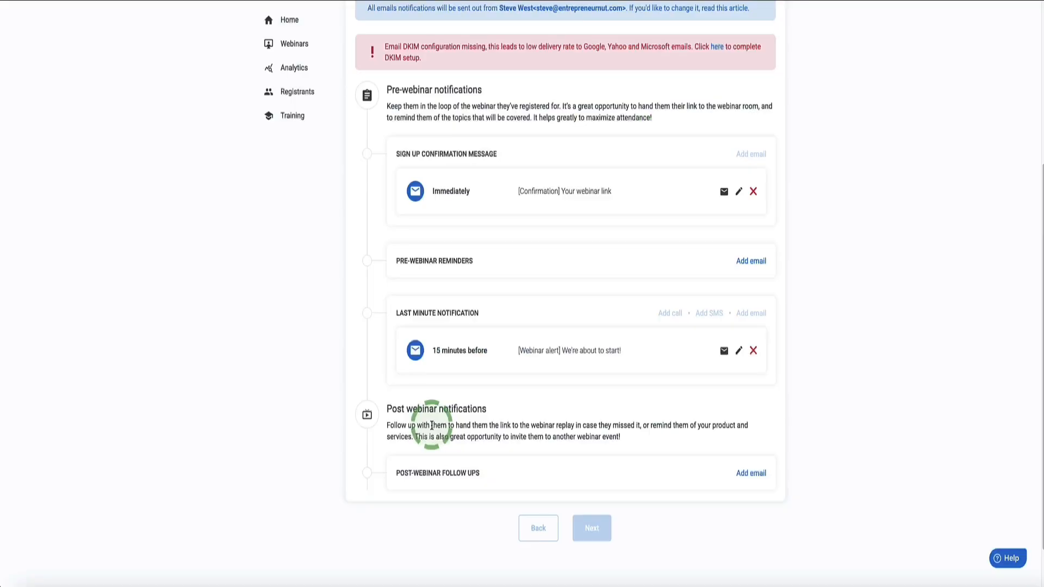
# Step: Check the post-webinar follow-up email without adding it, and save the reminder notifications to continue to the integration settings
pyautogui.click(752, 475)
pyautogui.click(703, 14)
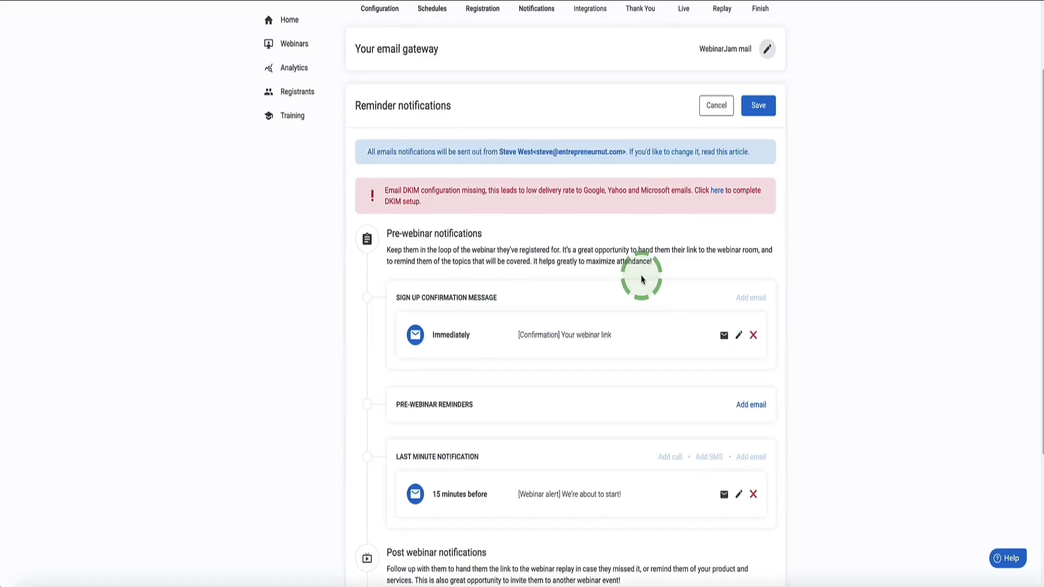
pyautogui.click(757, 104)
pyautogui.click(596, 256)
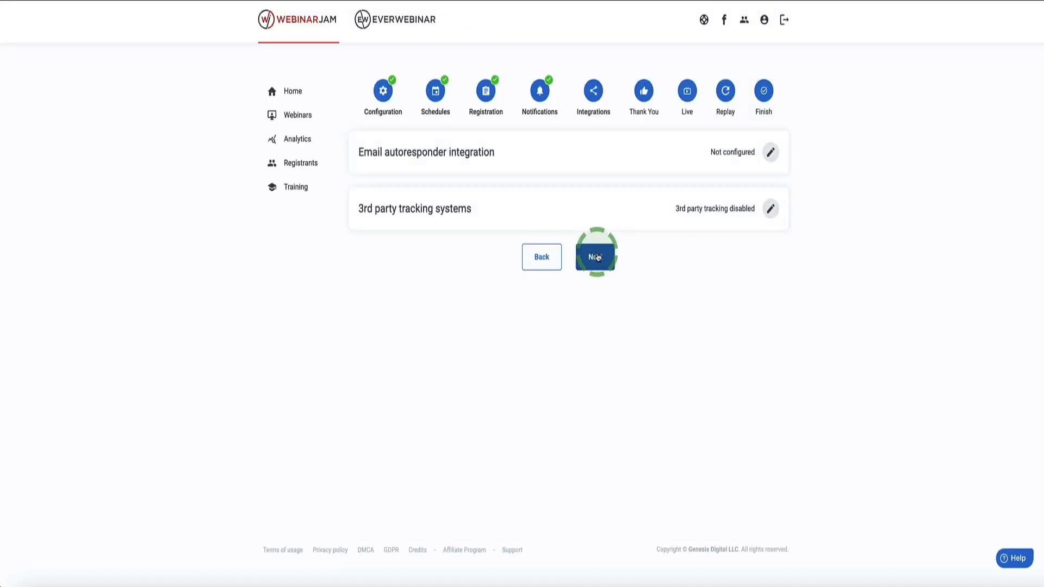
# Step: Look through the available email autoresponder services, including Zapier, and save the integration section without connecting any
pyautogui.click(771, 154)
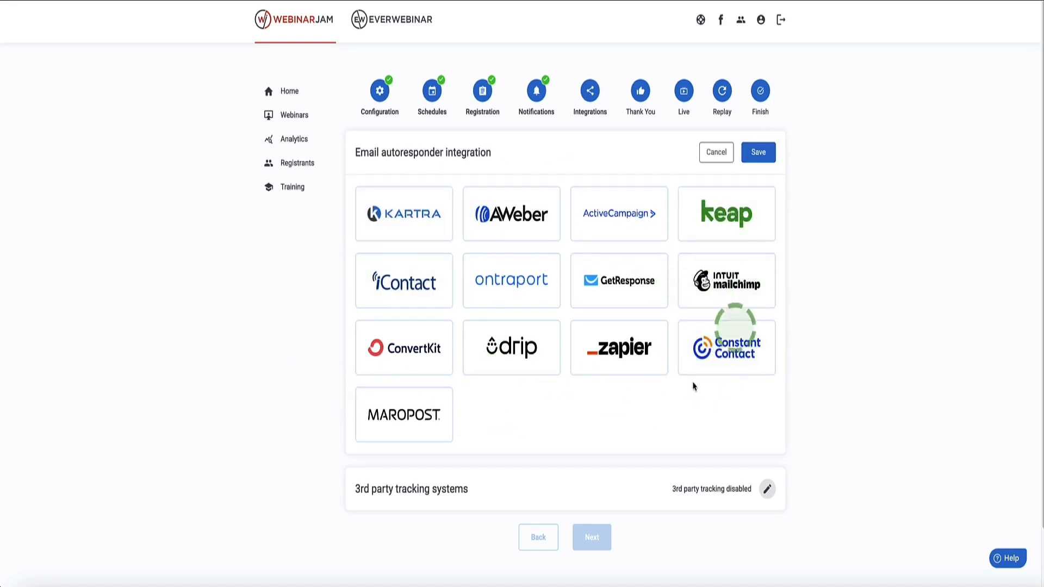
pyautogui.moveTo(505, 358)
pyautogui.click(524, 422)
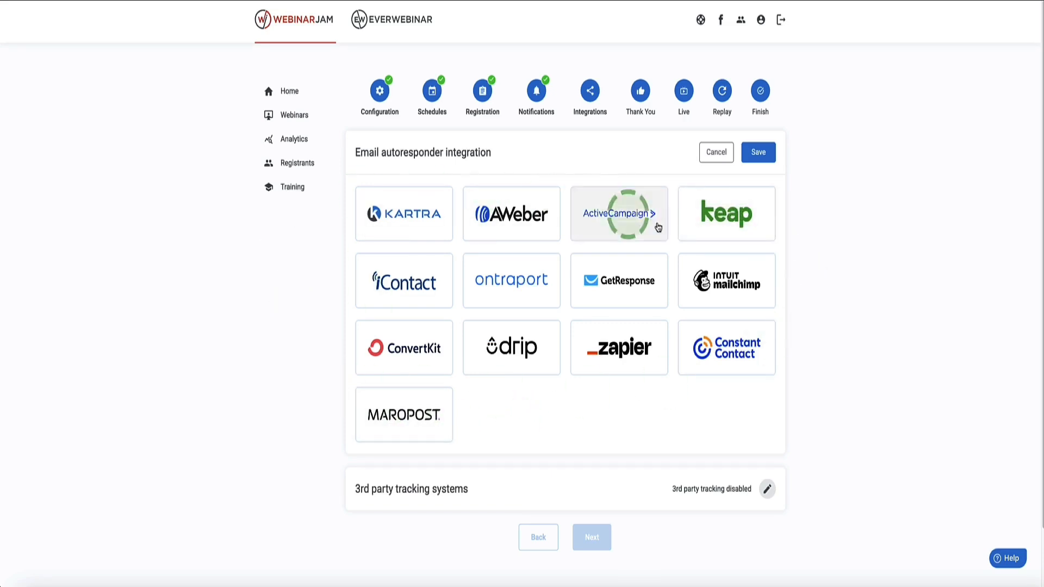
pyautogui.moveTo(608, 347)
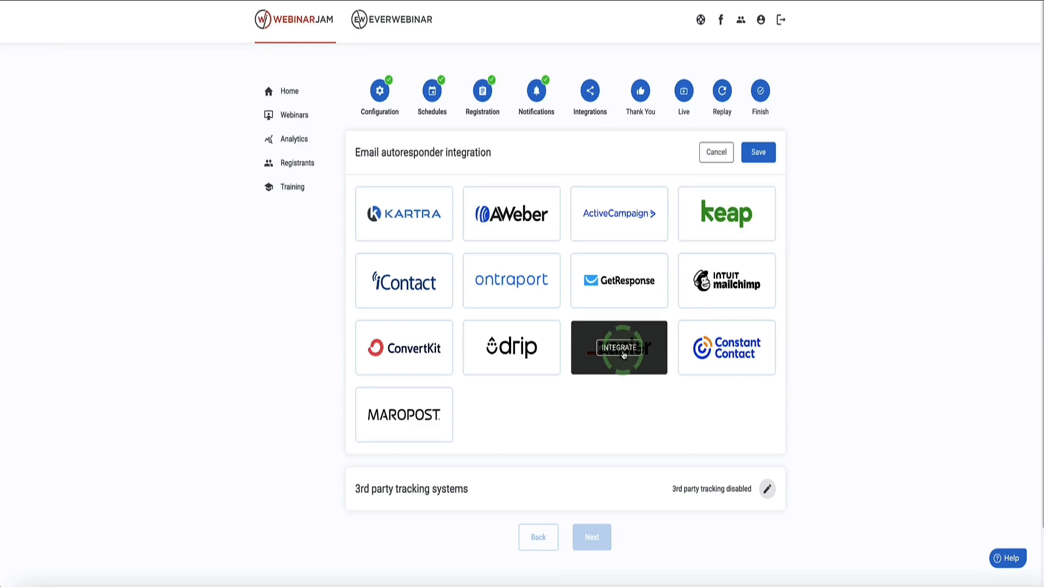
pyautogui.click(758, 152)
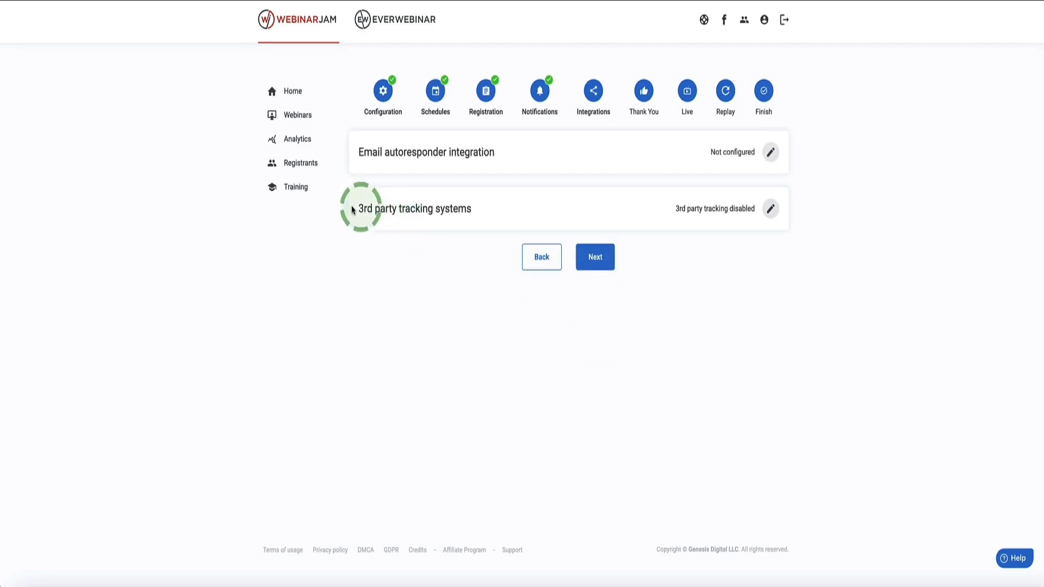
# Step: Look at the tracking token fields, save the option not to use any 3rd party tracking, and continue to the Thank You settings
pyautogui.click(770, 209)
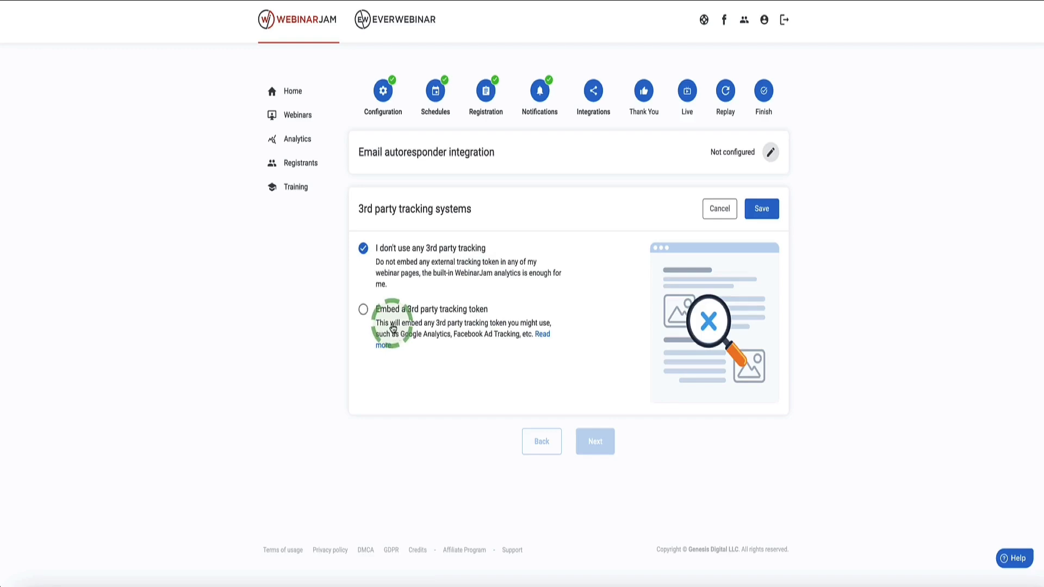
pyautogui.scroll(-10, 439, 330)
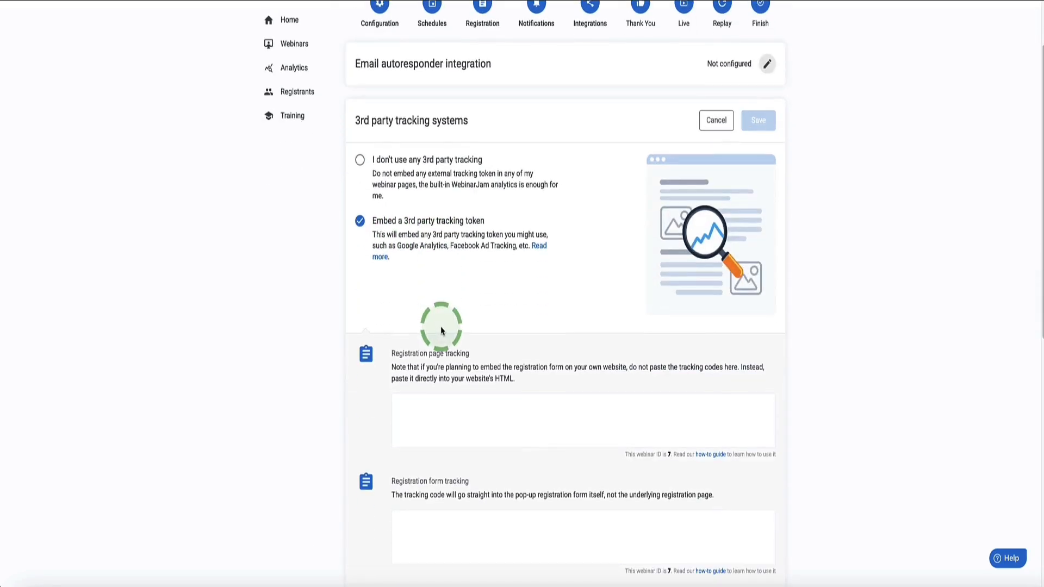
pyautogui.scroll(12, 440, 326)
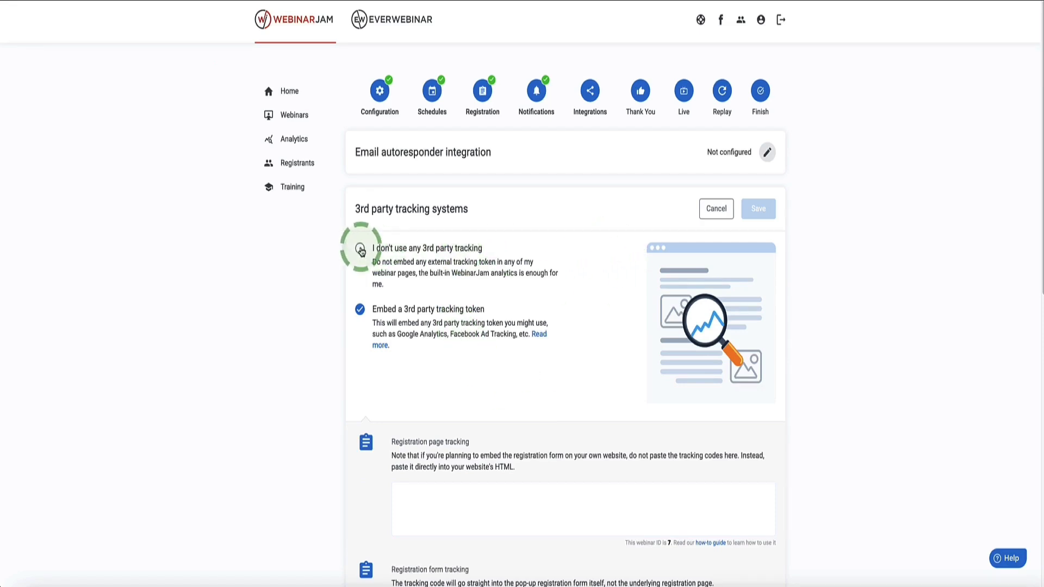
pyautogui.click(361, 252)
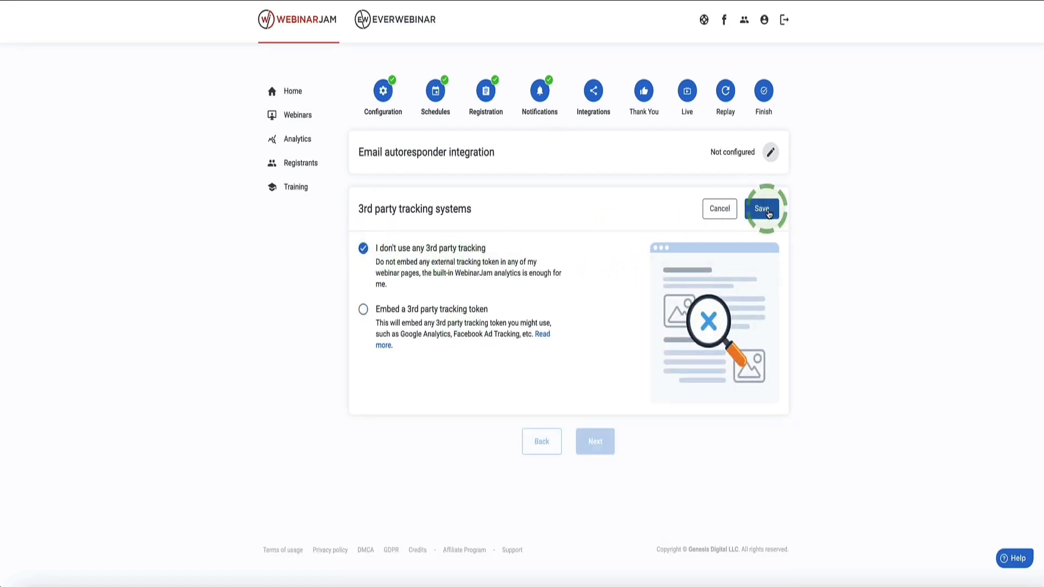
pyautogui.click(758, 208)
pyautogui.click(593, 259)
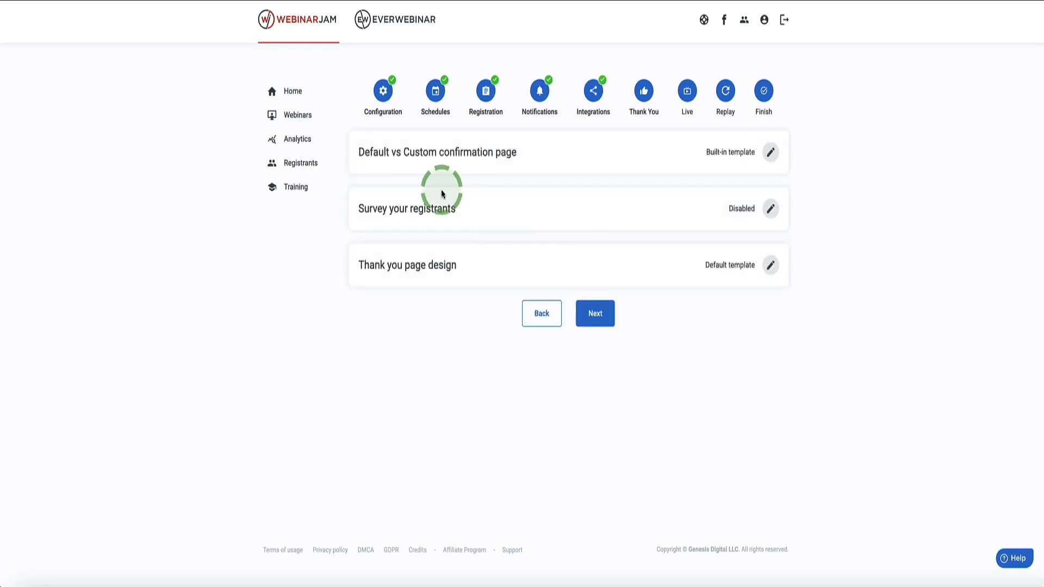
# Step: Compare the custom confirmation page option with the built-in one, and save WebinarJam's default confirmation page
pyautogui.click(771, 152)
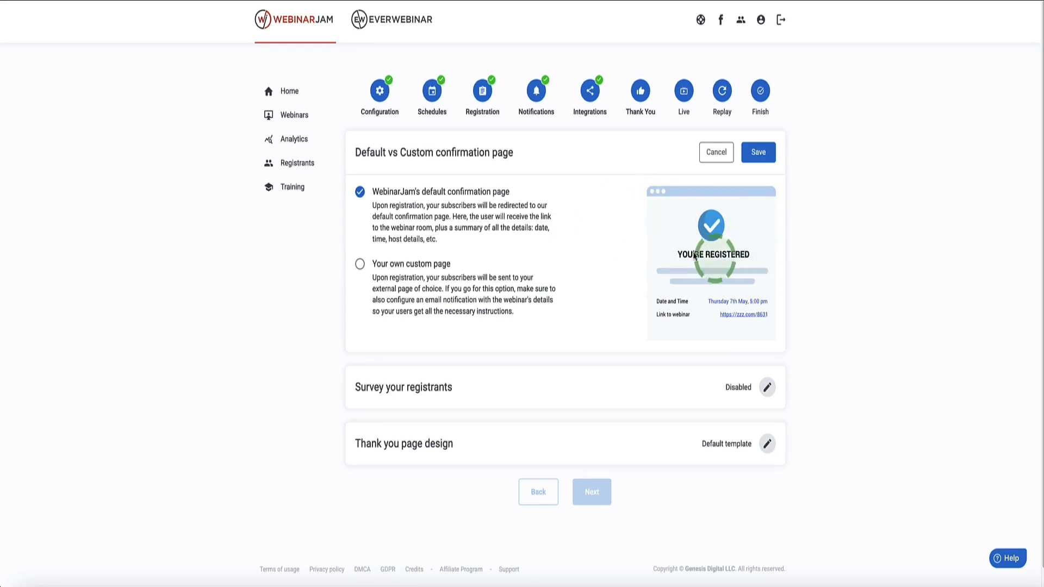
pyautogui.moveTo(521, 201); pyautogui.dragTo(385, 196)
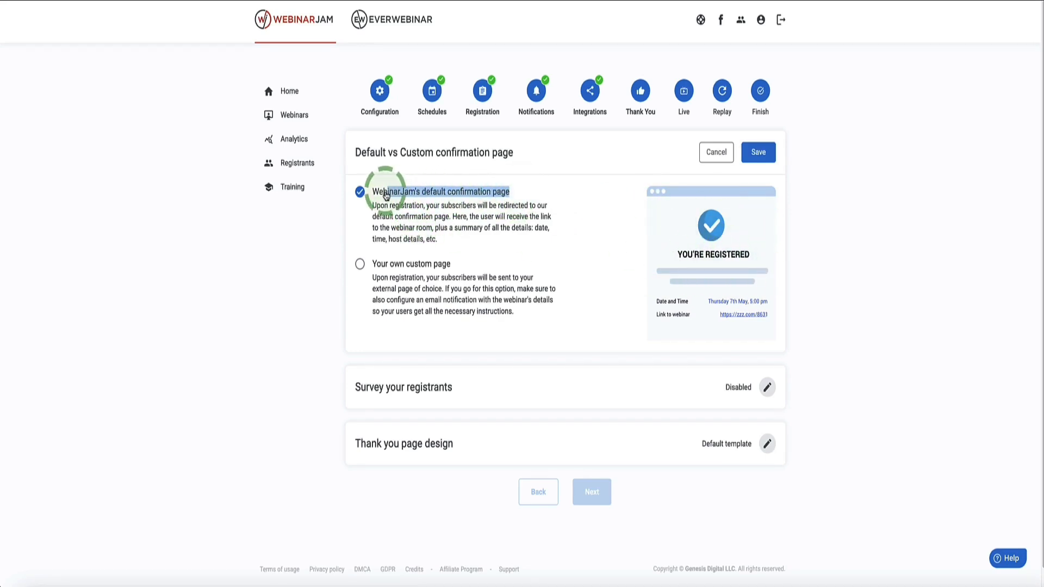
pyautogui.click(525, 216)
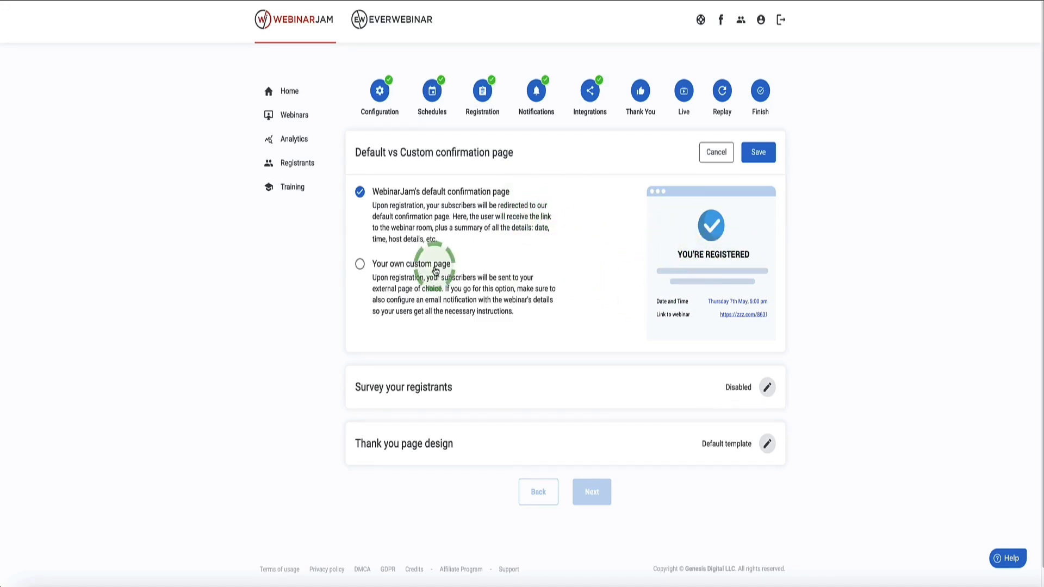
pyautogui.click(359, 266)
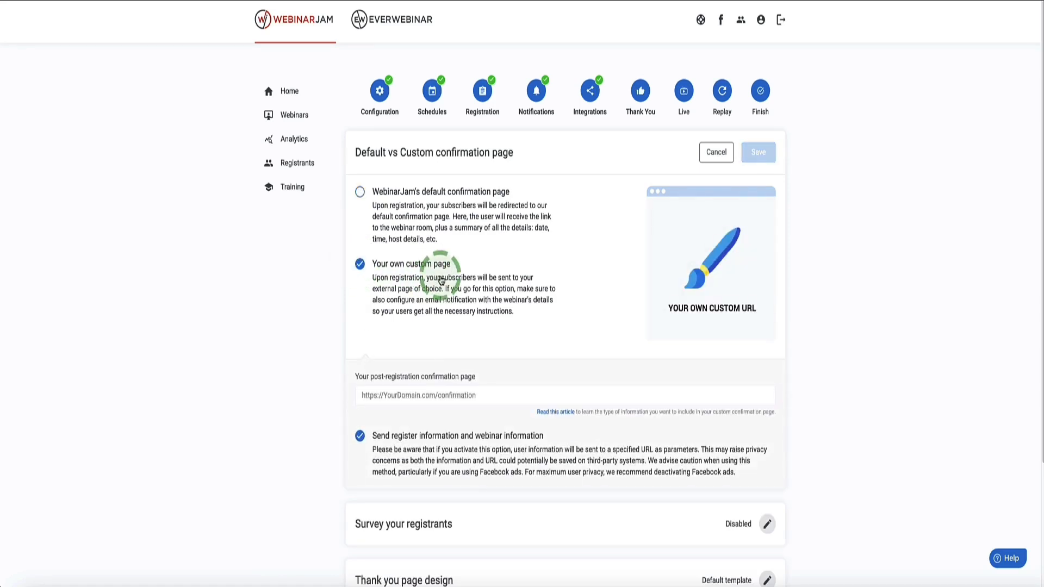
pyautogui.click(495, 393)
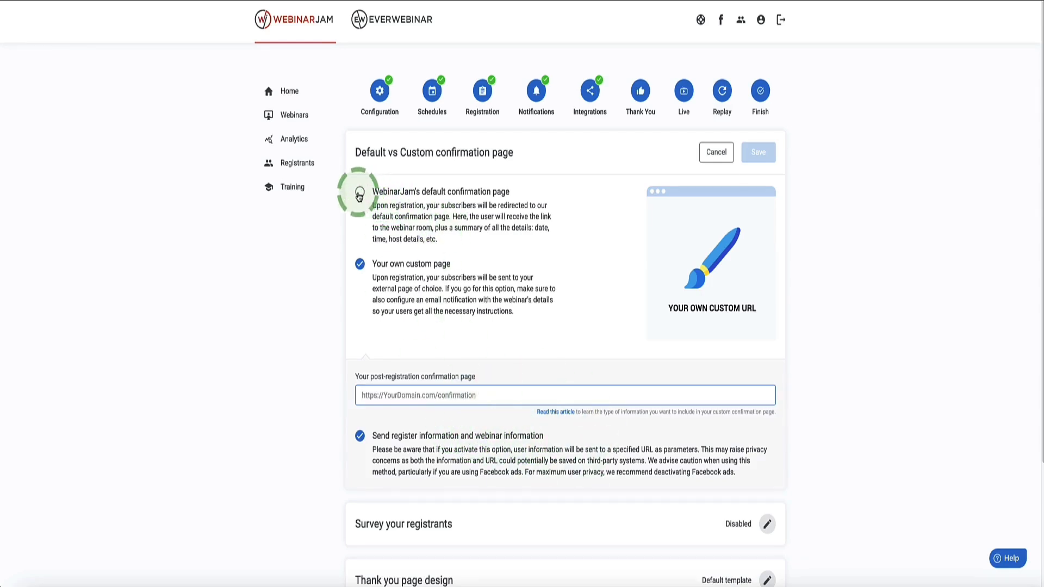
pyautogui.click(359, 194)
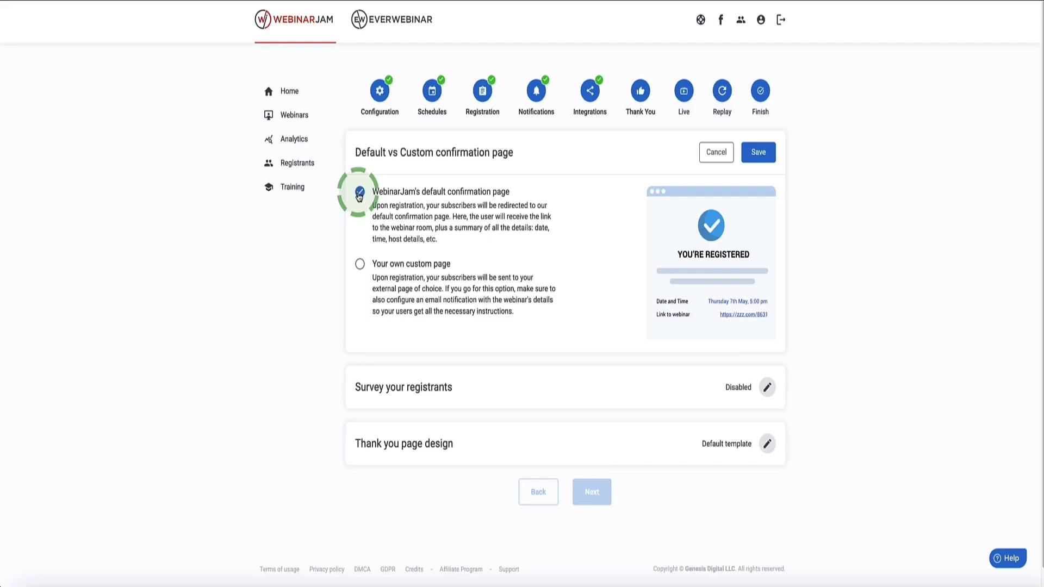
pyautogui.click(758, 152)
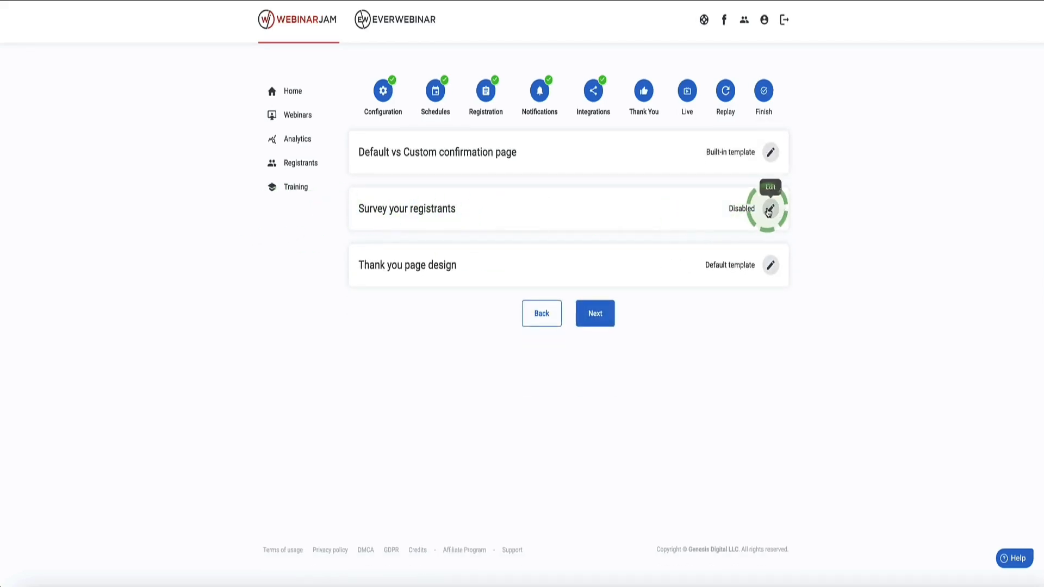
# Step: Enable the registrant survey for the Thank You page and look over the available question modules
pyautogui.click(770, 209)
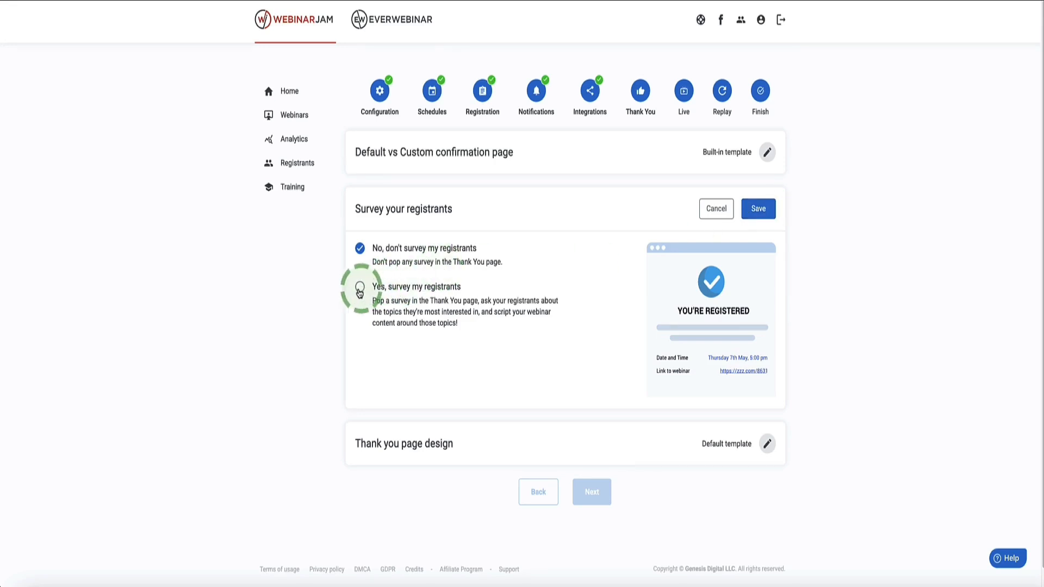
pyautogui.click(360, 292)
pyautogui.scroll(-2, 415, 295)
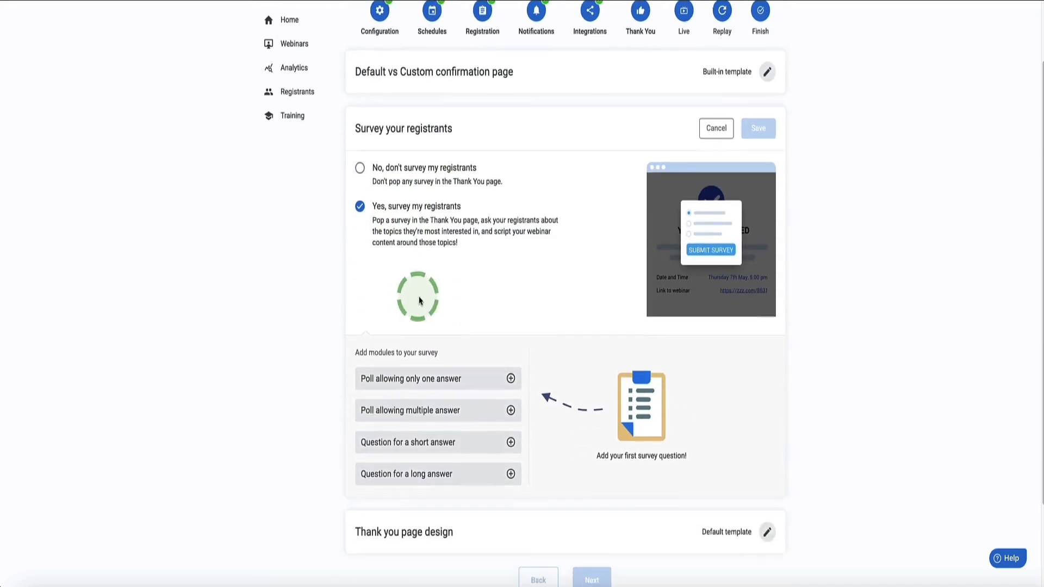
pyautogui.scroll(-1, 420, 300)
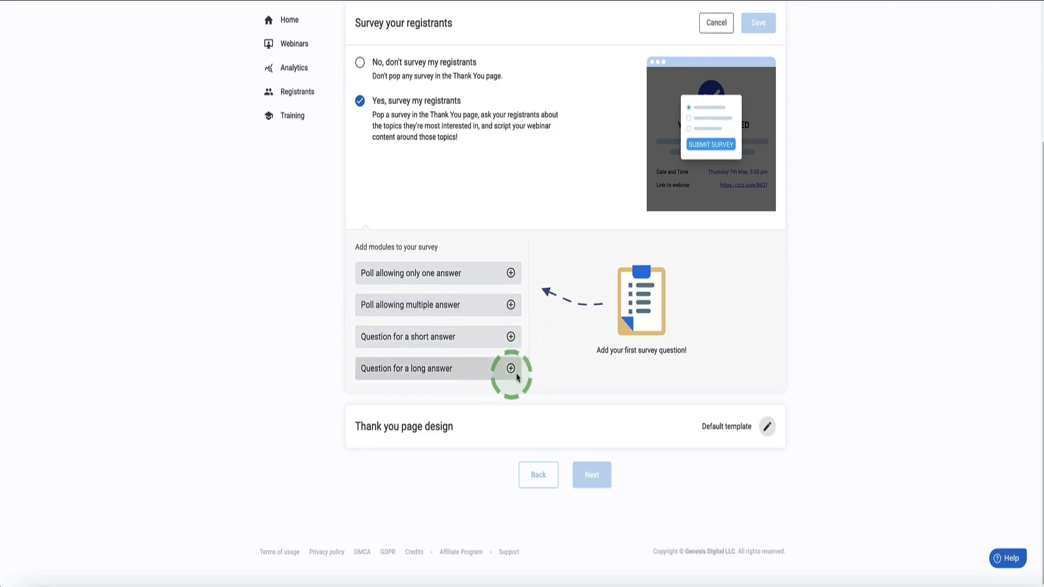
# Step: Add and save a multiple-answer poll, "What's your biggest weight loss challenge?", with options Avoiding processed food, Exercising and Eating late at night
pyautogui.click(511, 306)
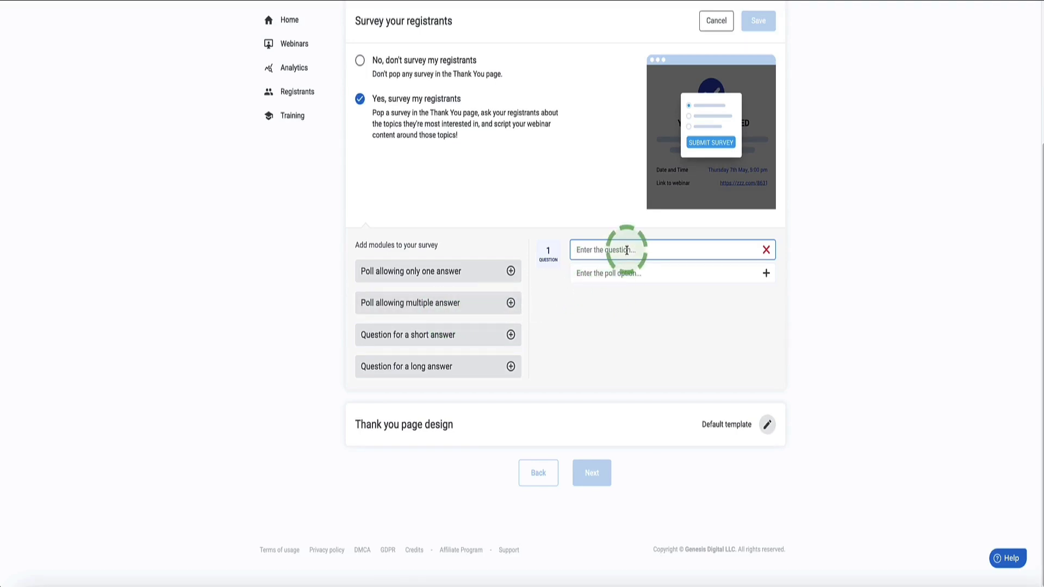
pyautogui.write("What's your biggest weight loss challenge?")
pyautogui.click(619, 274)
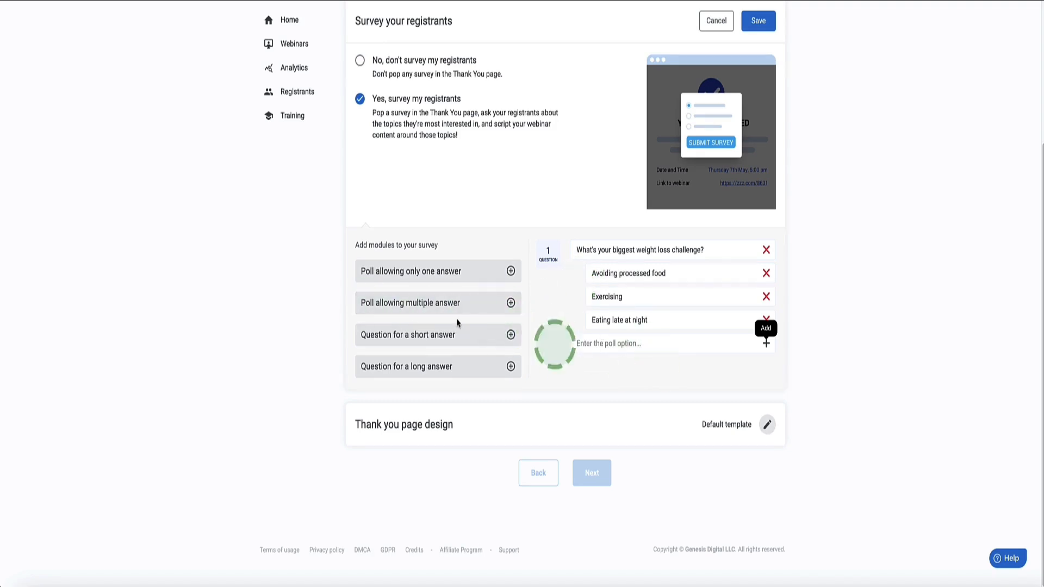
pyautogui.scroll(1, 532, 272)
pyautogui.click(758, 81)
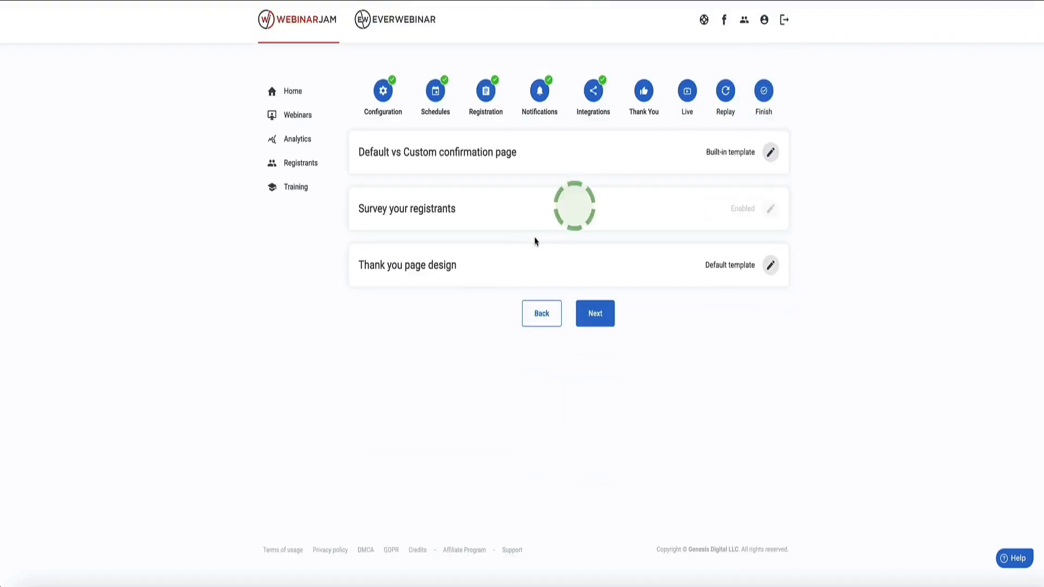
# Step: Open the Thank You page design templates and recheck WebinarJam's default confirmation page option without changing it
pyautogui.click(771, 265)
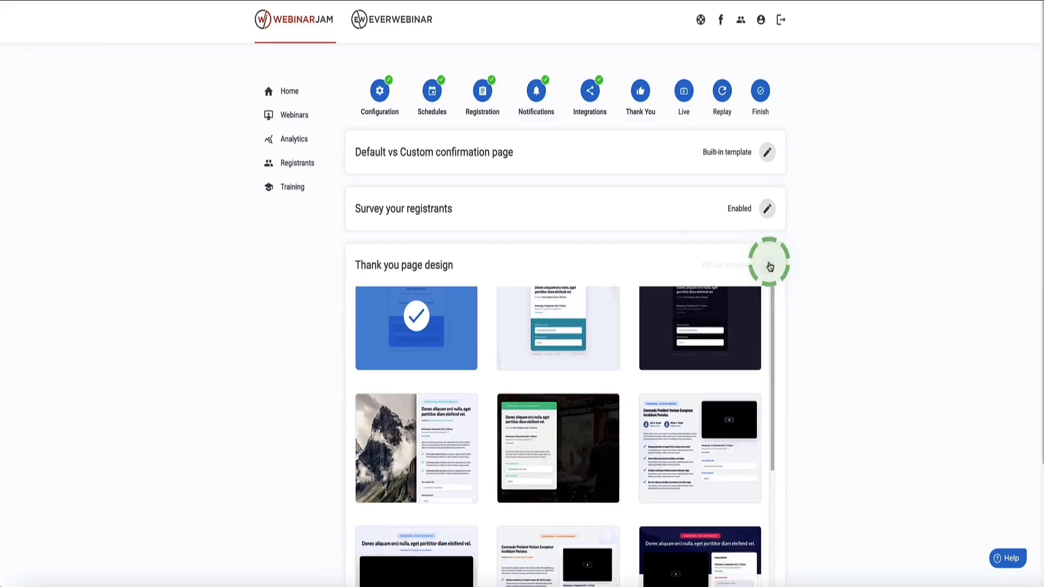
pyautogui.click(767, 152)
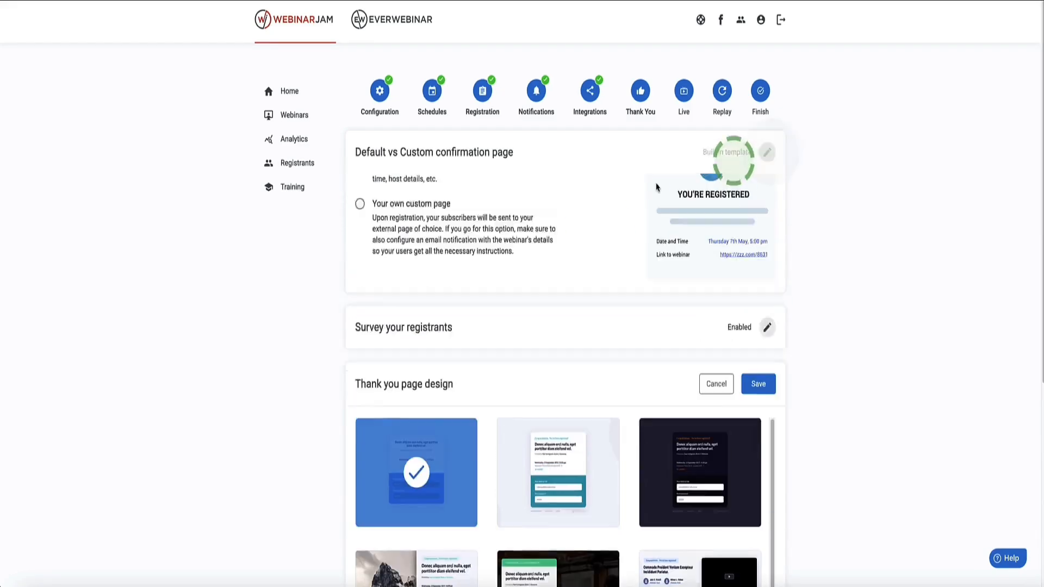
pyautogui.click(432, 257)
pyautogui.click(489, 200)
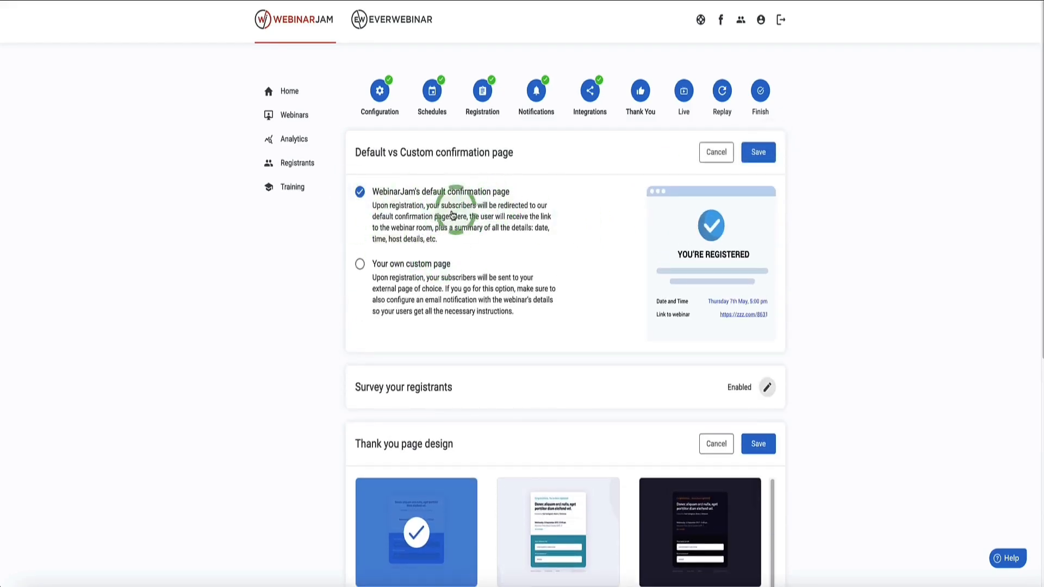
pyautogui.moveTo(520, 200); pyautogui.dragTo(376, 195)
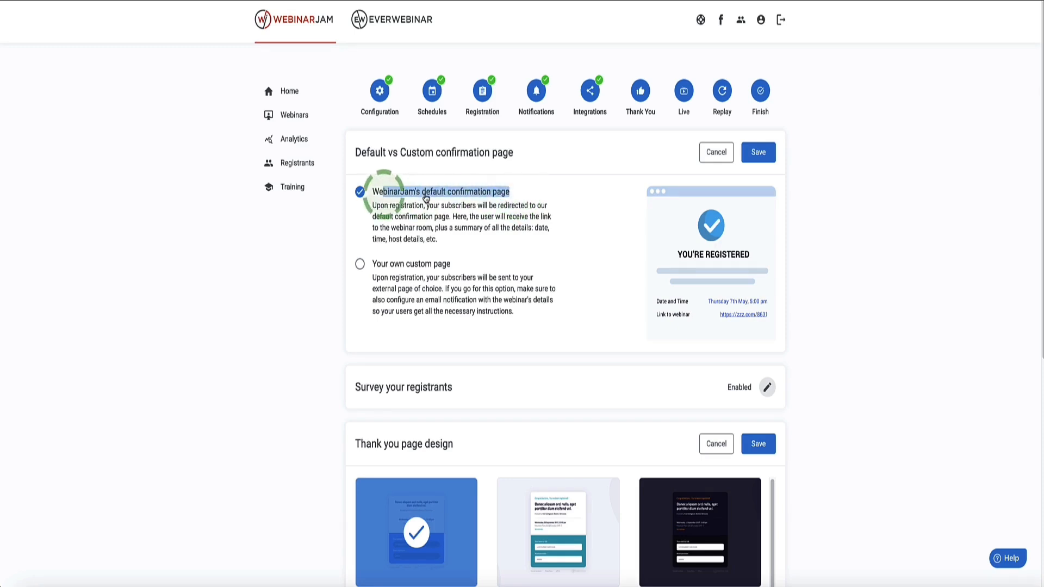
pyautogui.click(478, 199)
pyautogui.click(728, 148)
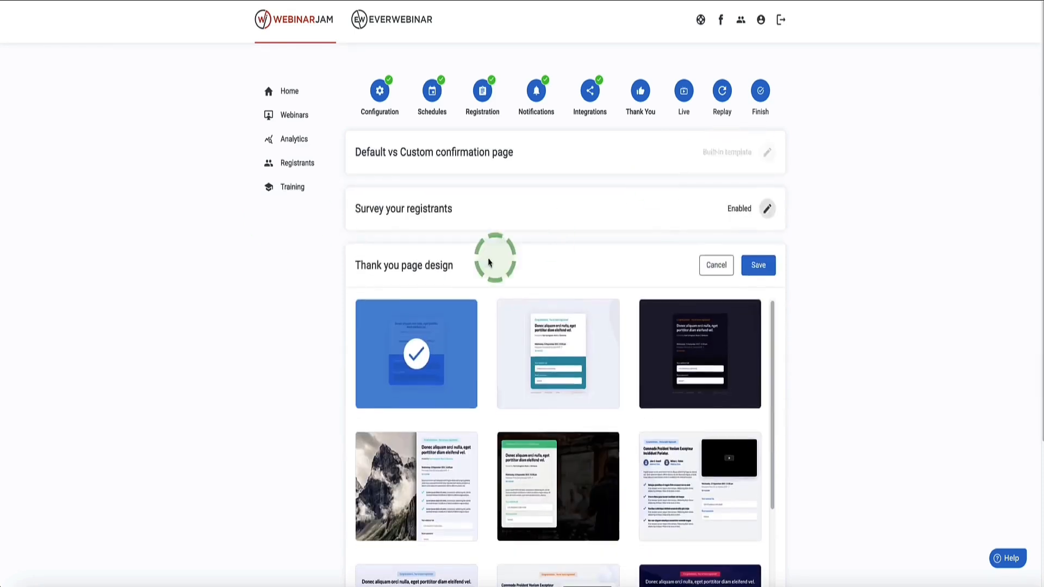
# Step: Browse the Thank You page templates and preview the one with the dark blue header, video and event details
pyautogui.scroll(-2, 500, 279)
pyautogui.scroll(-3, 549, 317)
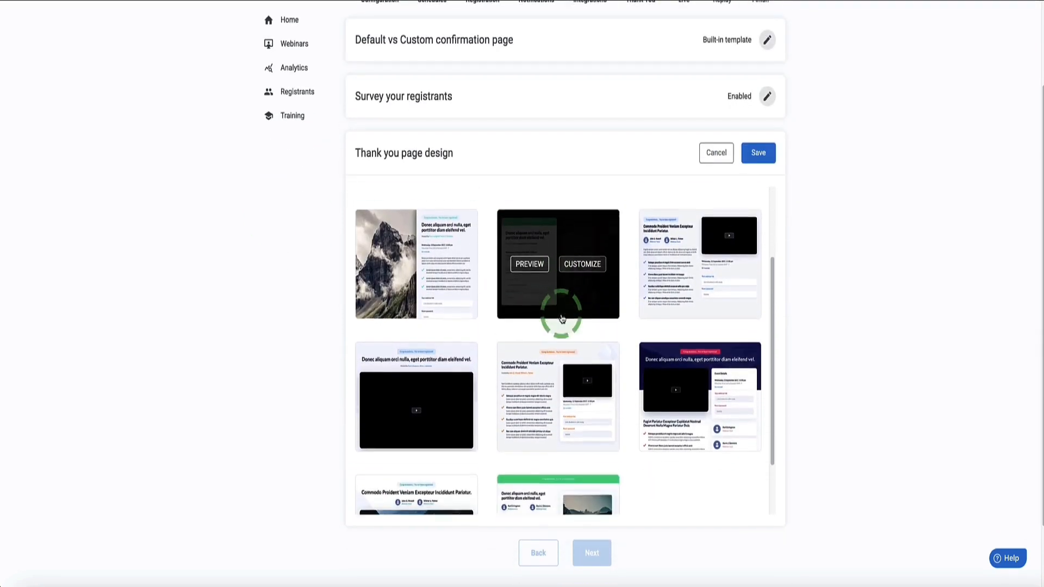
pyautogui.click(672, 327)
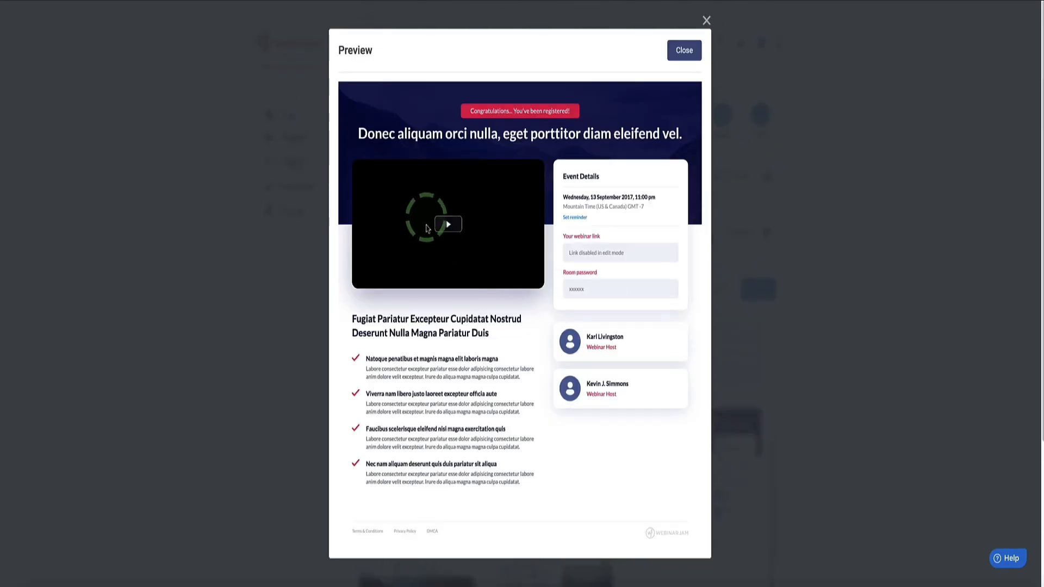
pyautogui.click(698, 31)
pyautogui.scroll(-1, 677, 305)
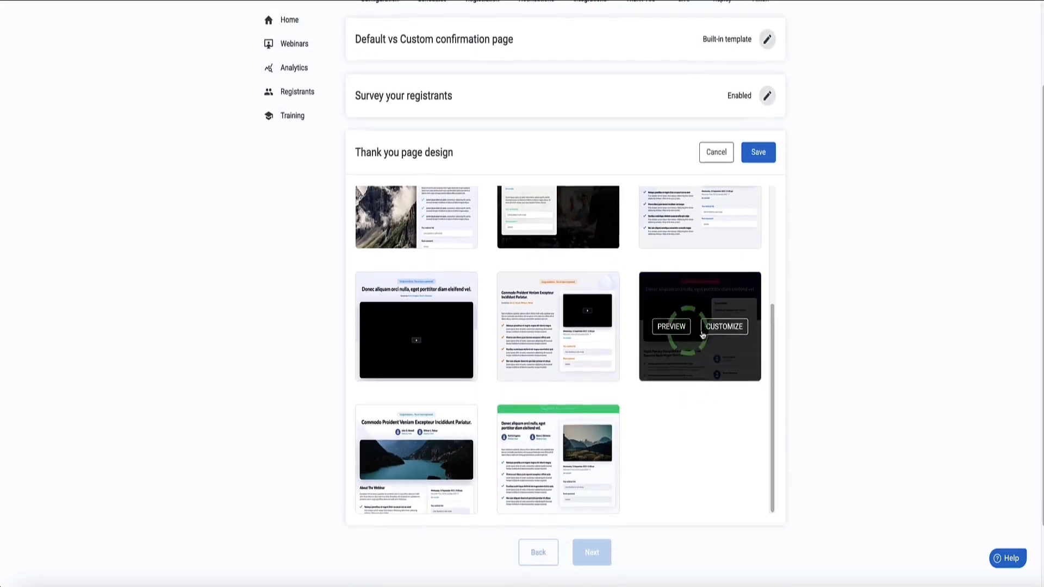
# Step: Open the dark blue Thank You template for customization and review its headline, video, event details and bullet points
pyautogui.click(713, 327)
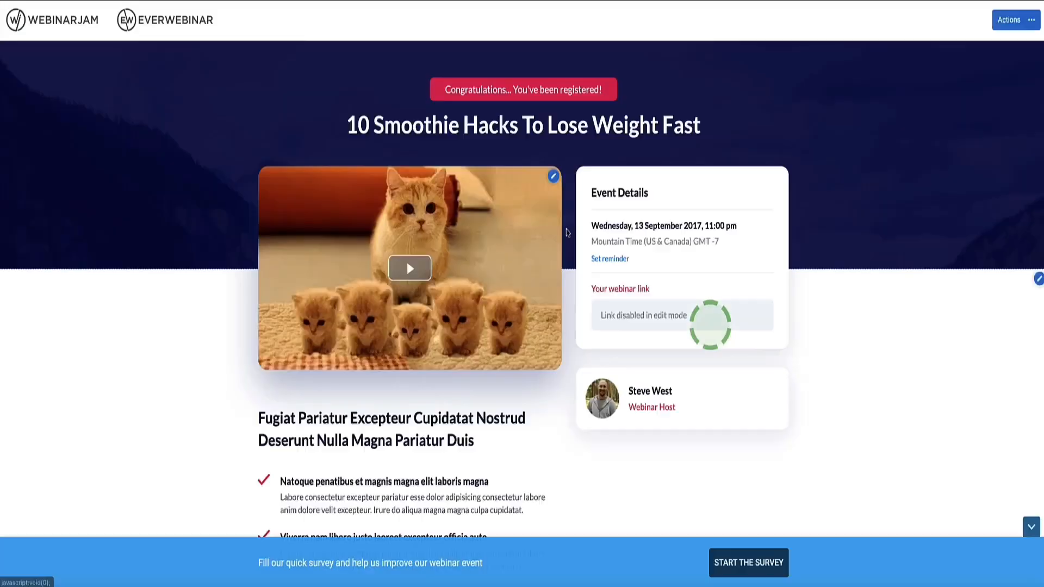
pyautogui.scroll(-3, 568, 232)
pyautogui.scroll(3, 569, 232)
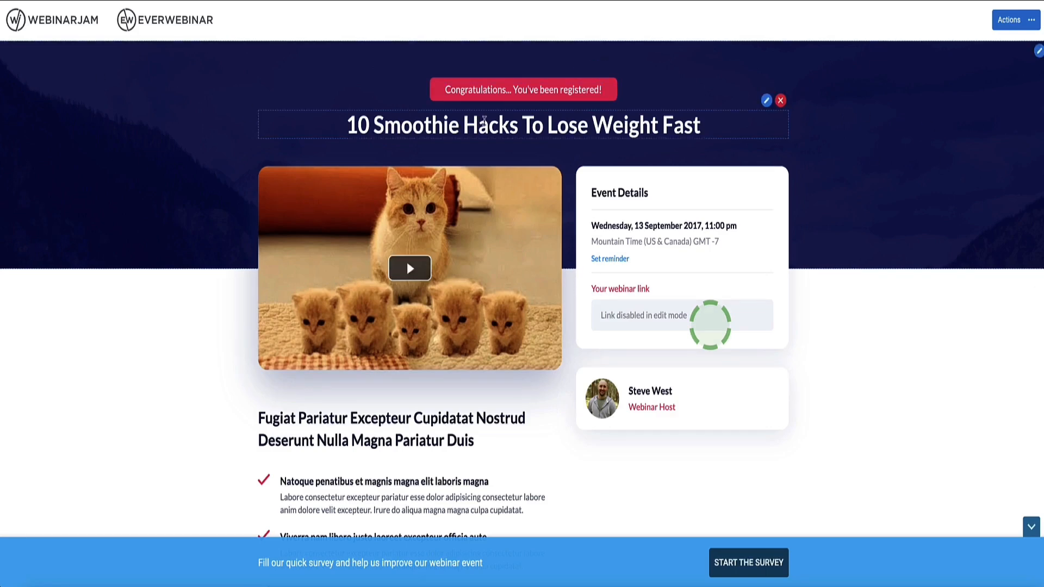
pyautogui.scroll(-3, 424, 389)
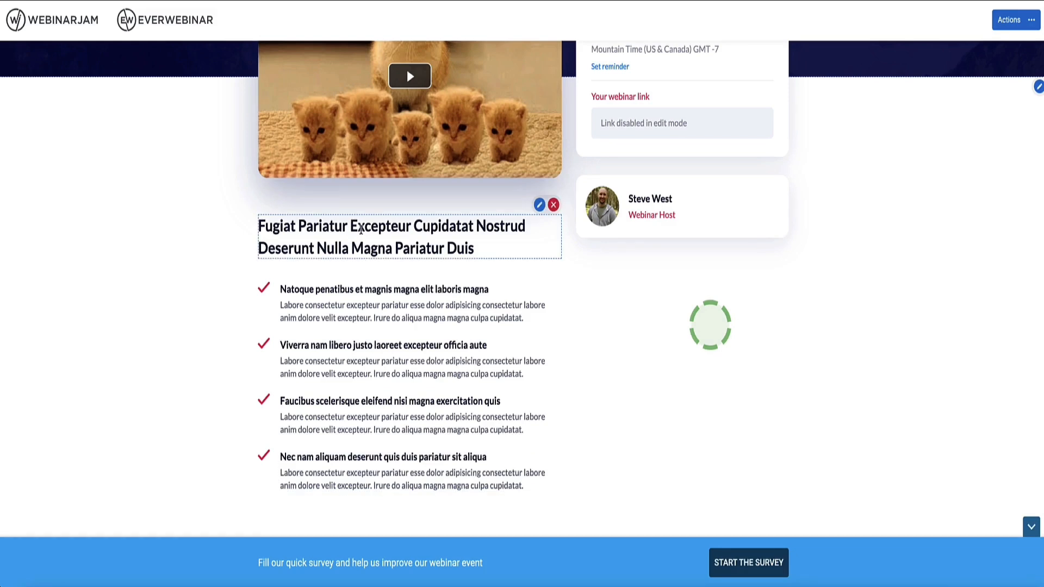
pyautogui.scroll(3, 361, 229)
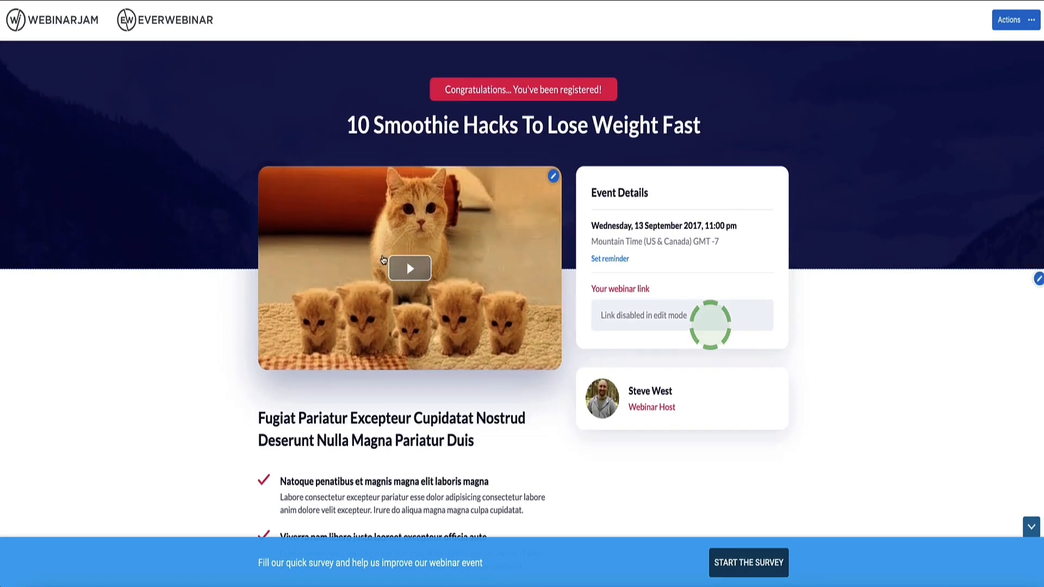
# Step: Save the Thank You template, exit its editor, and continue to the Live settings
pyautogui.click(1005, 26)
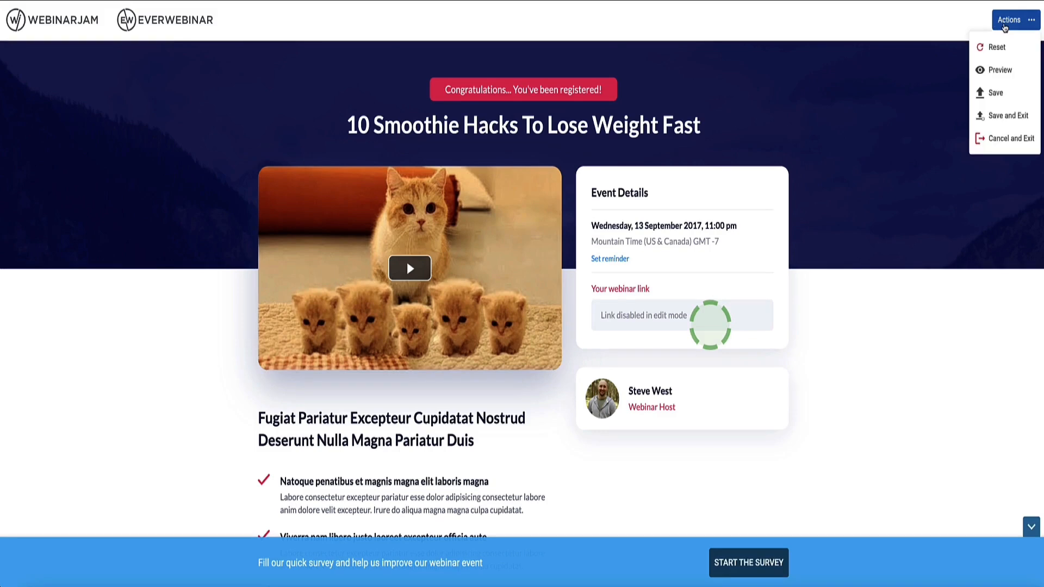
pyautogui.click(1005, 115)
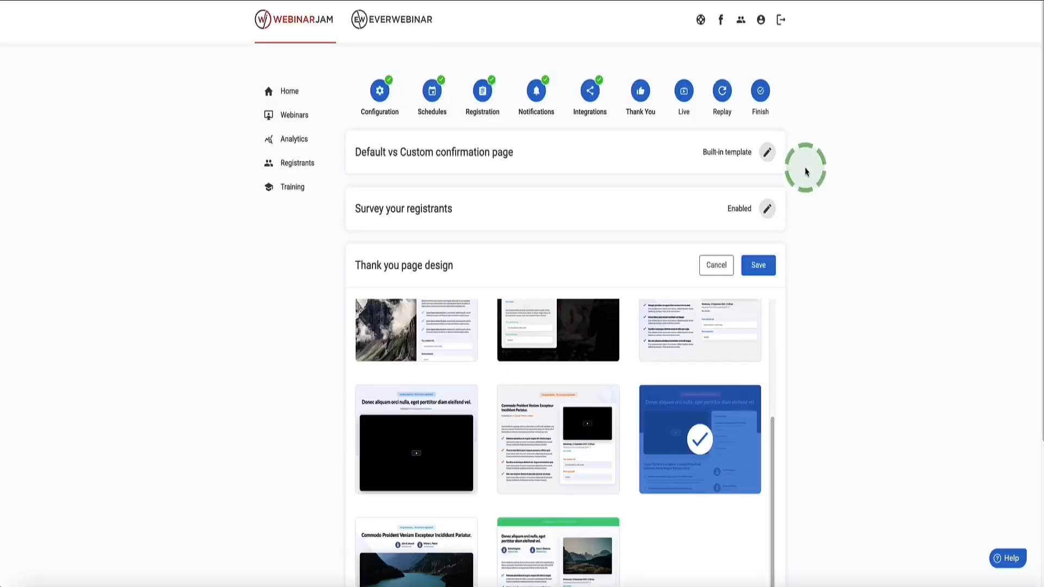
pyautogui.click(607, 317)
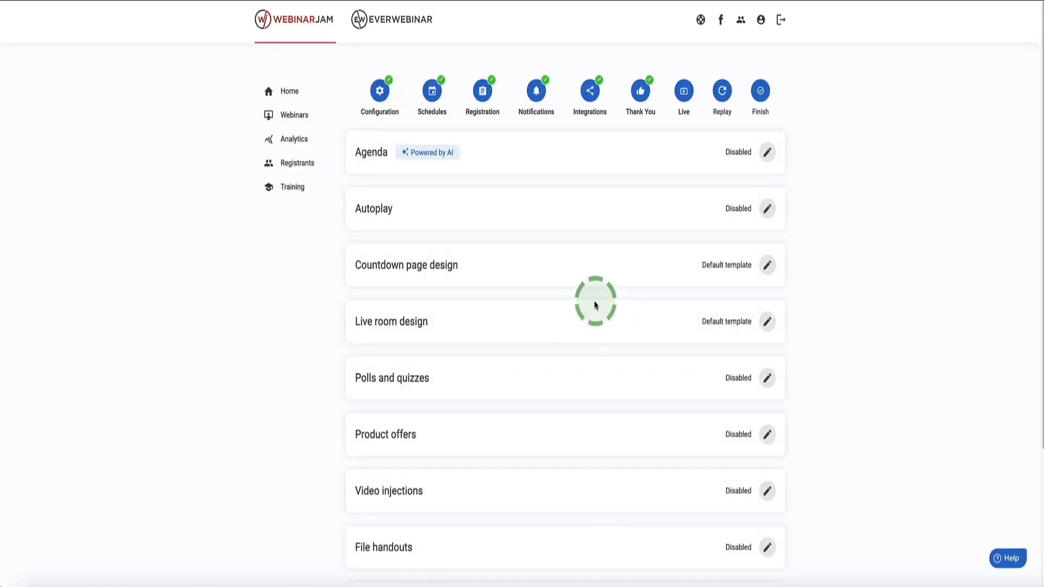
# Step: Look over the Live settings and the AI Agenda Planner's fields, and close the Agenda section without generating an agenda
pyautogui.scroll(-3, 594, 305)
pyautogui.scroll(3, 591, 298)
pyautogui.click(766, 152)
pyautogui.click(446, 155)
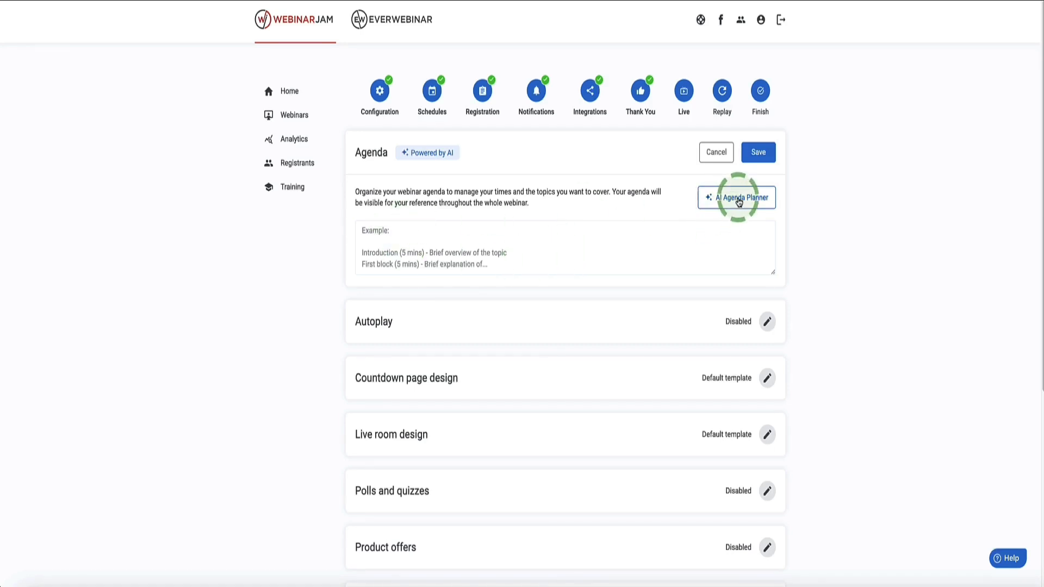
pyautogui.click(738, 199)
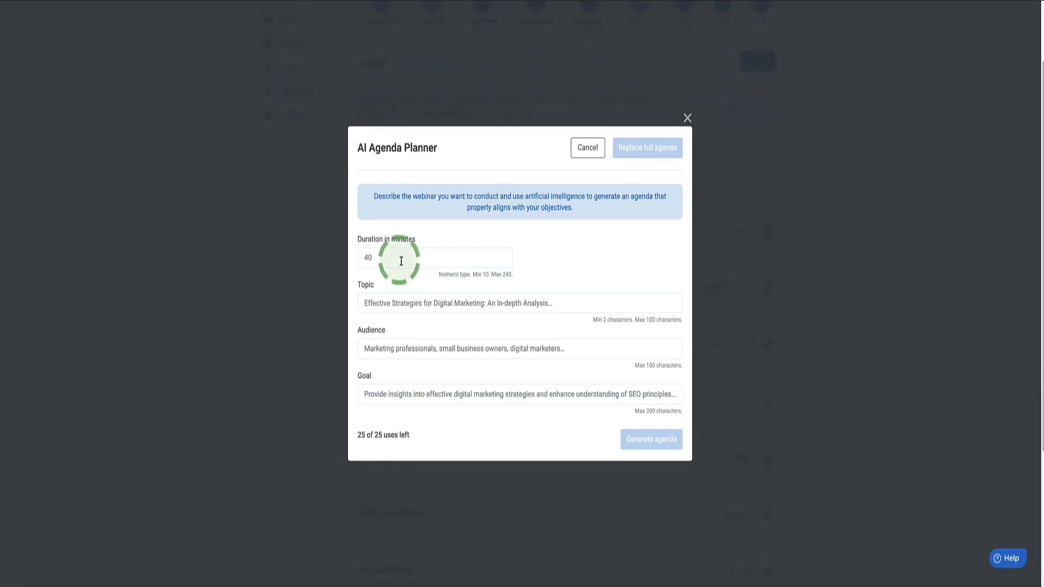
pyautogui.scroll(2, 401, 261)
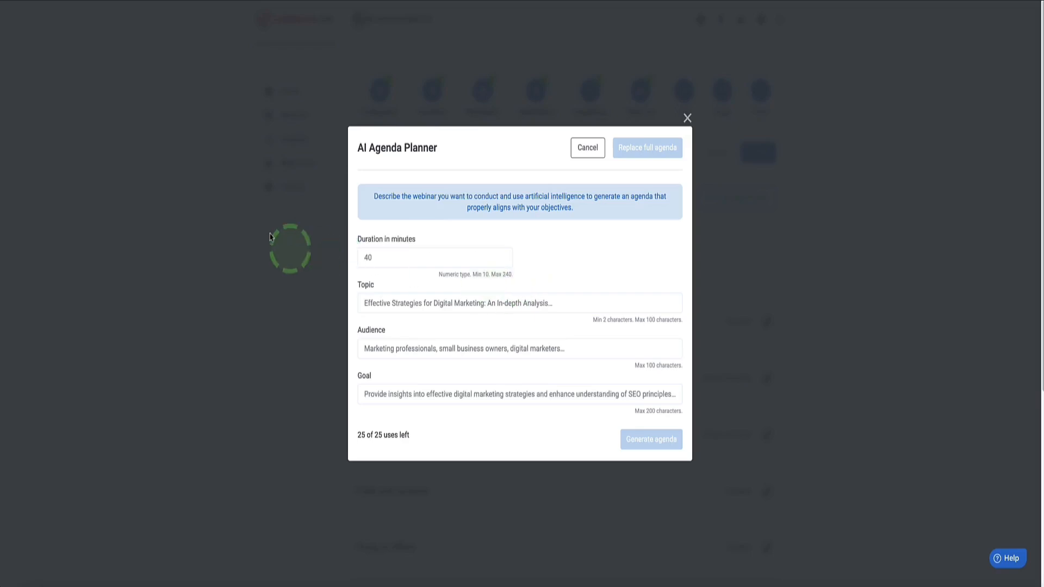
pyautogui.click(687, 118)
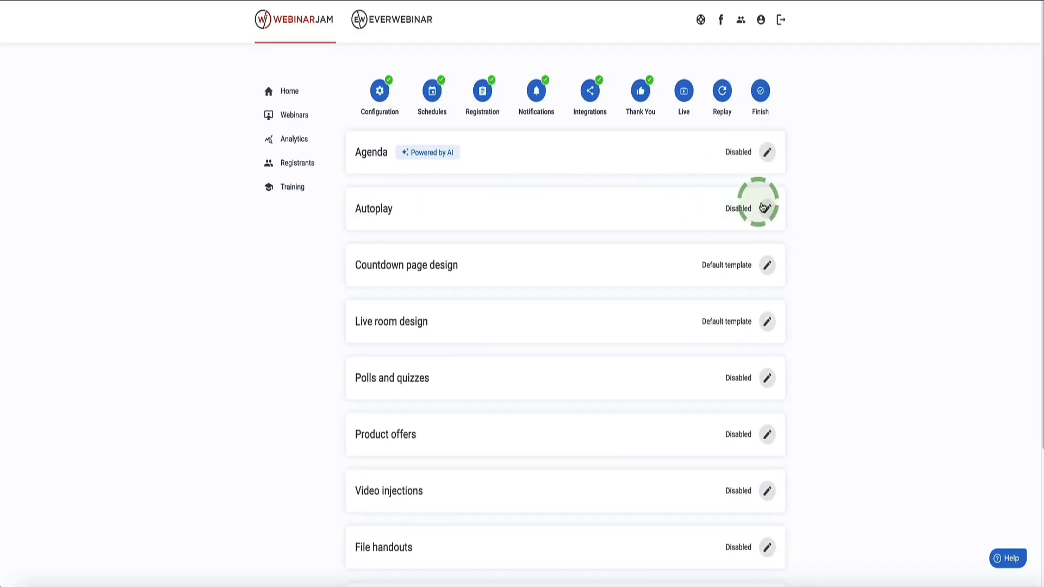
# Step: Keep autoplay disabled, preview the countdown page design with the green accents and video, and save Template 18
pyautogui.click(766, 208)
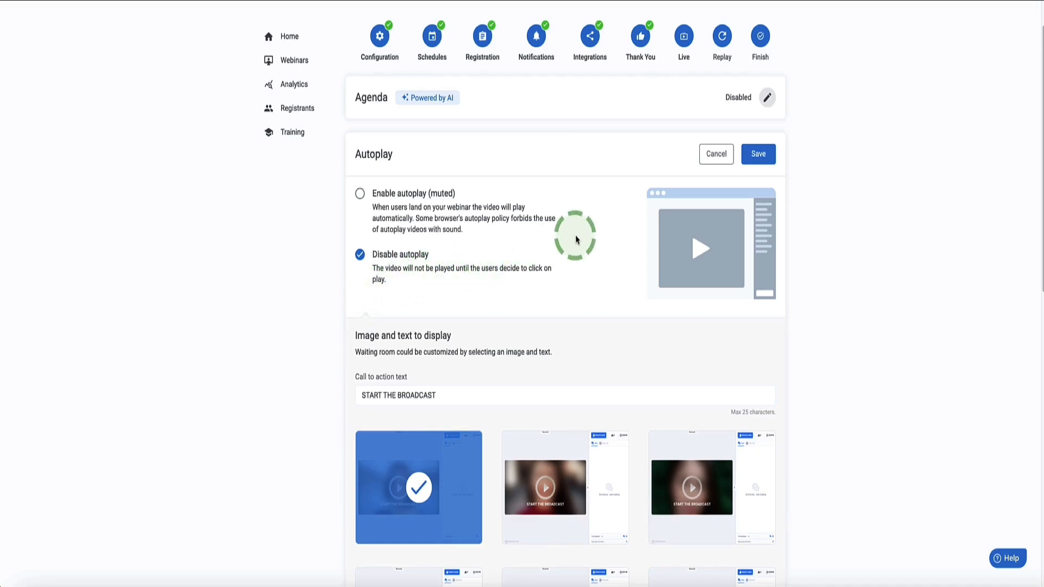
pyautogui.click(766, 212)
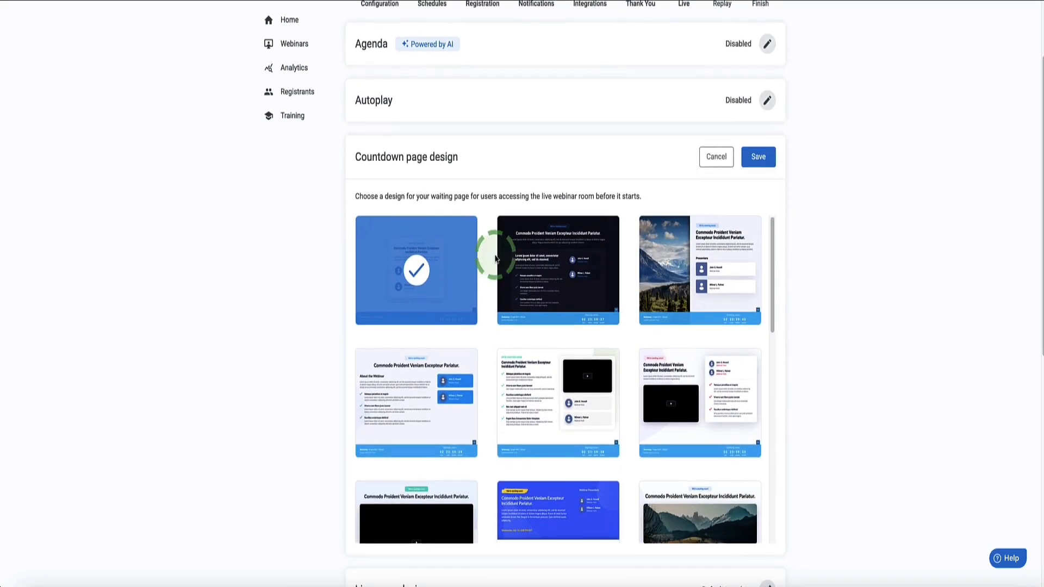
pyautogui.click(527, 401)
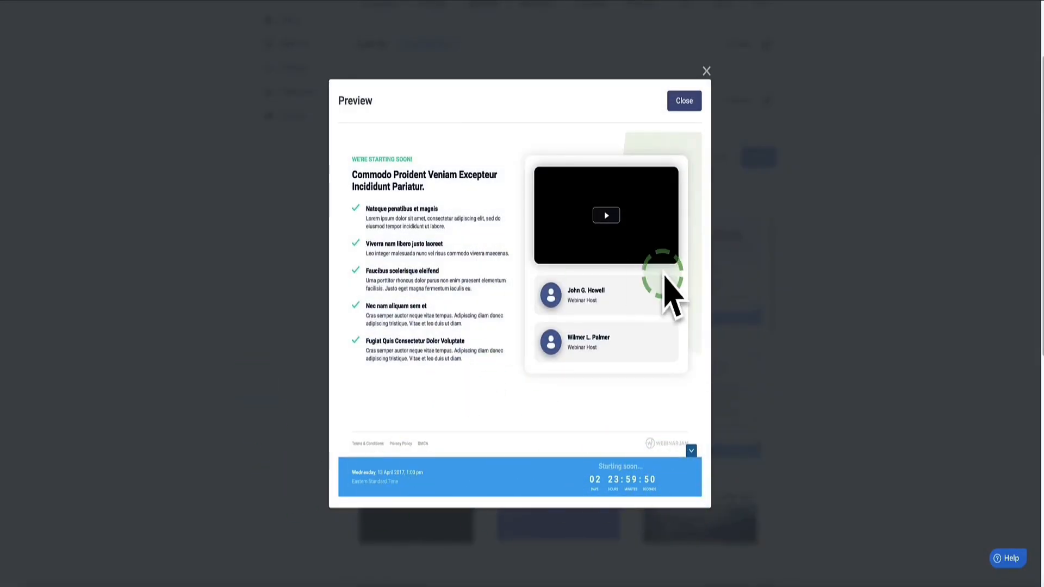
pyautogui.click(684, 101)
# Step: Select the dark navy theme in the second row as the live room design
pyautogui.click(766, 194)
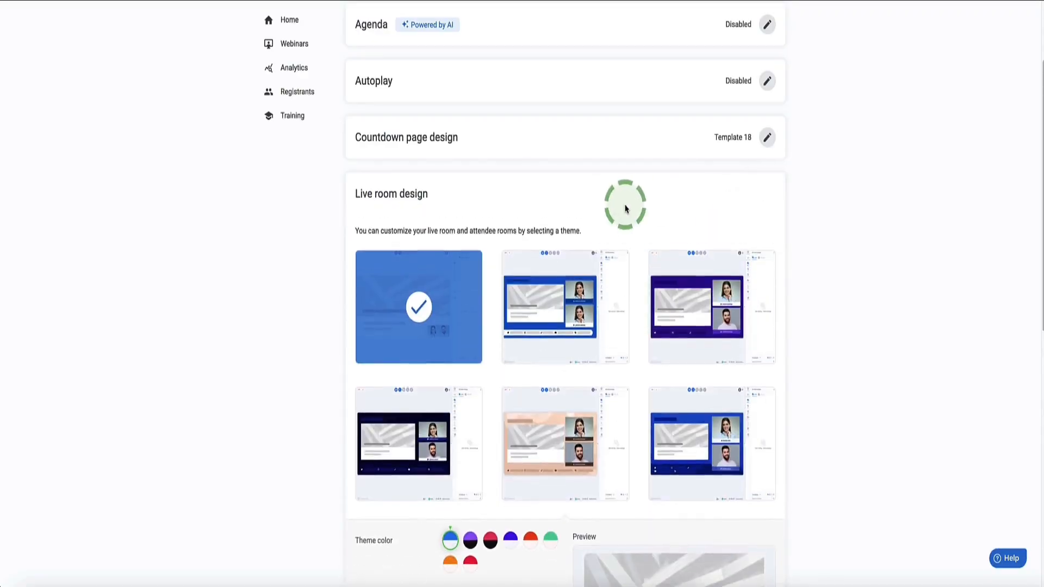
pyautogui.scroll(-2, 618, 205)
pyautogui.scroll(-1, 522, 307)
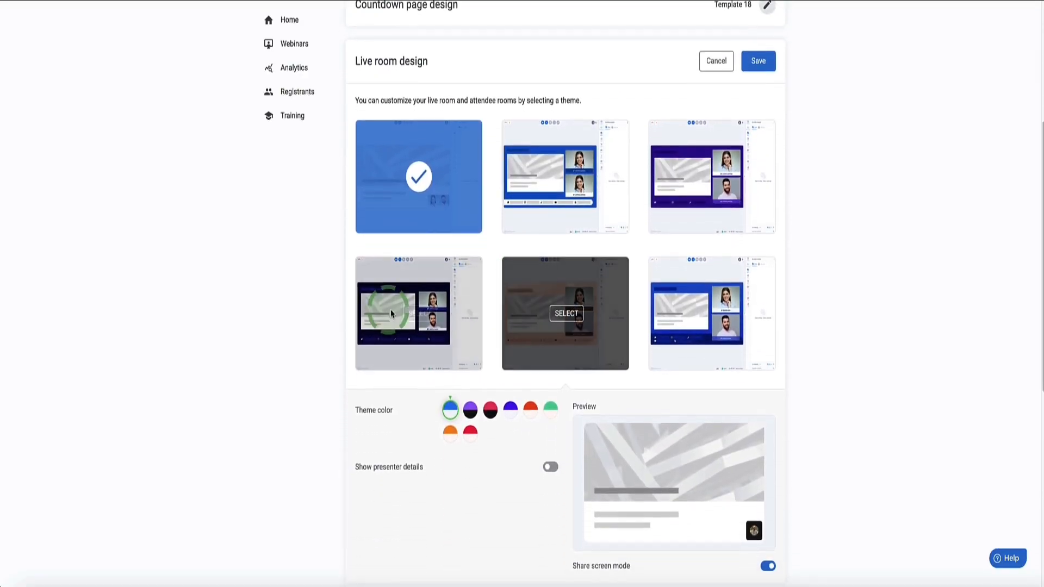
pyautogui.click(409, 314)
pyautogui.scroll(-2, 499, 339)
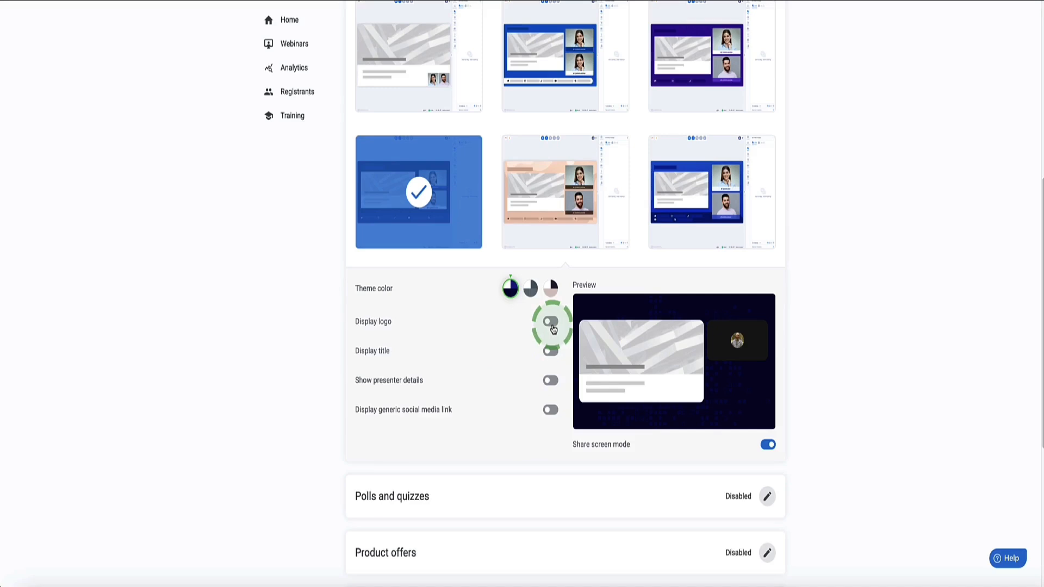
# Step: Turn on the live room's logo and title display, and set the title to "Smoothie Hacks"
pyautogui.click(551, 322)
pyautogui.click(552, 399)
pyautogui.scroll(-1, 550, 402)
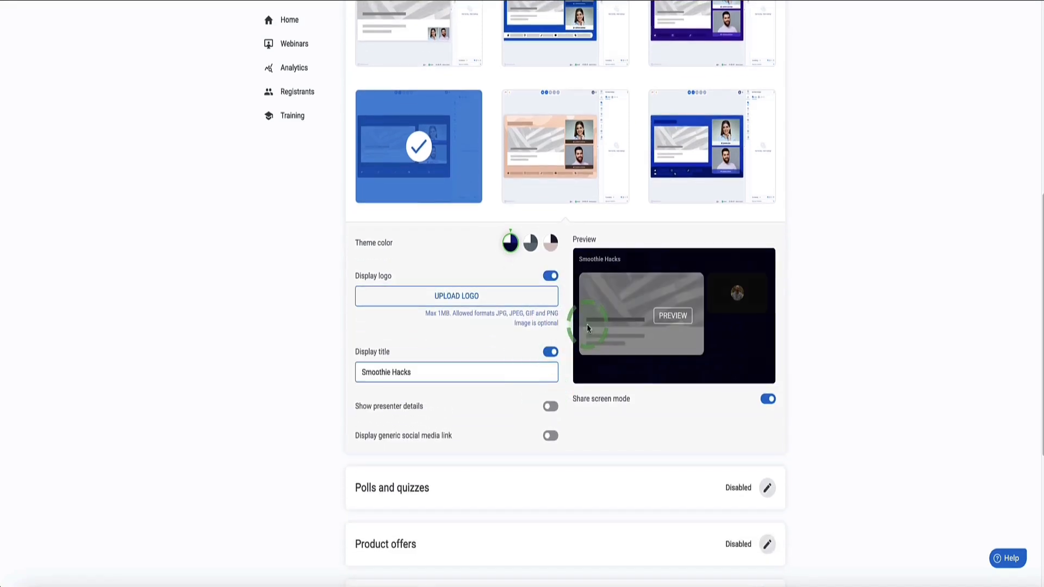
# Step: Turn on the presenter details in the live room and choose Youtube as the presenter's account type
pyautogui.click(545, 406)
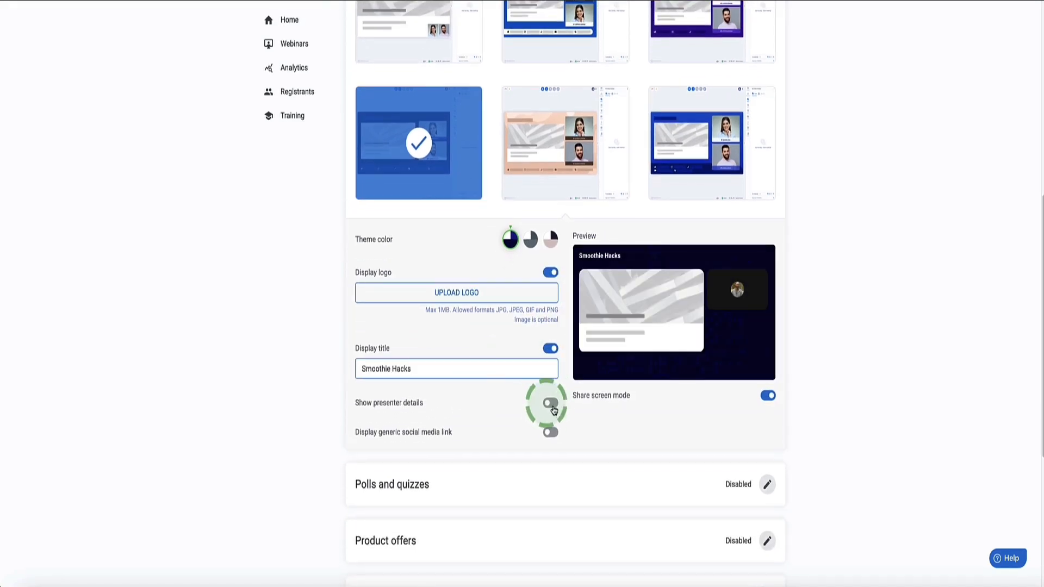
pyautogui.scroll(-1, 536, 405)
pyautogui.click(381, 415)
pyautogui.scroll(-3, 380, 417)
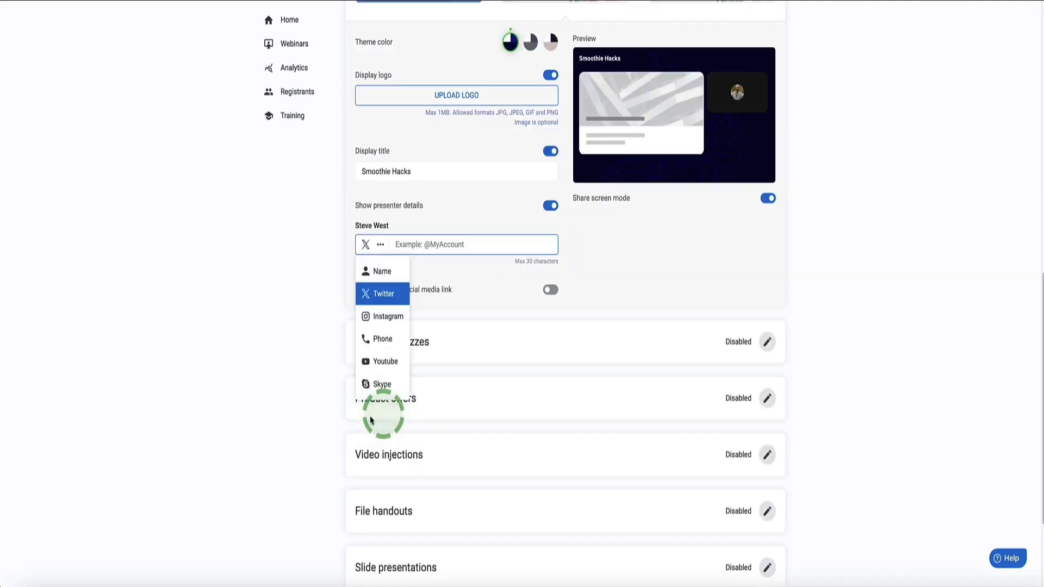
pyautogui.scroll(1, 381, 350)
pyautogui.click(385, 362)
pyautogui.scroll(1, 446, 321)
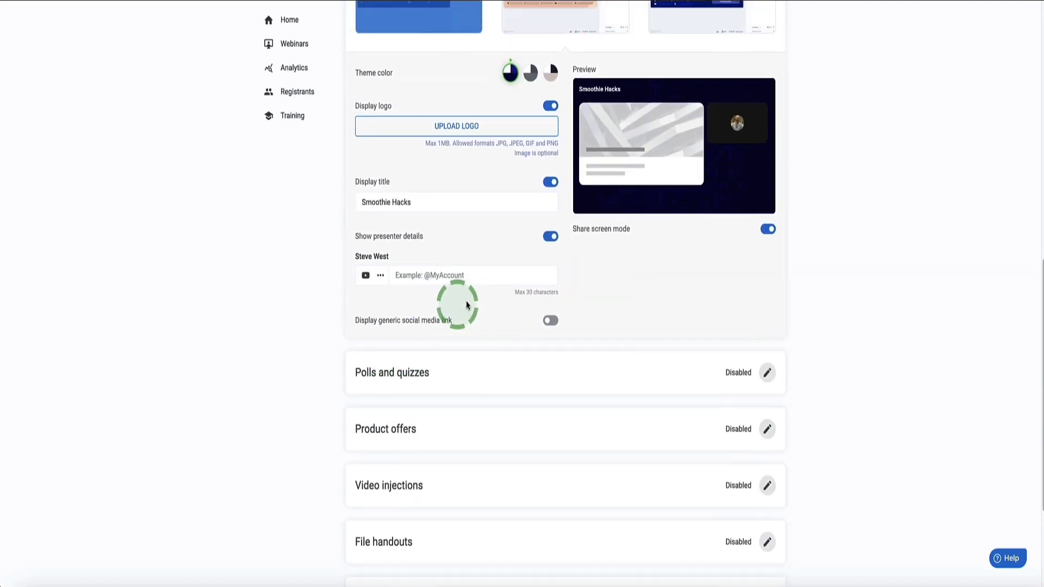
# Step: Turn on the live room's generic social media link and look at the Polls and quizzes settings without adding a poll
pyautogui.click(551, 320)
pyautogui.scroll(-4, 512, 217)
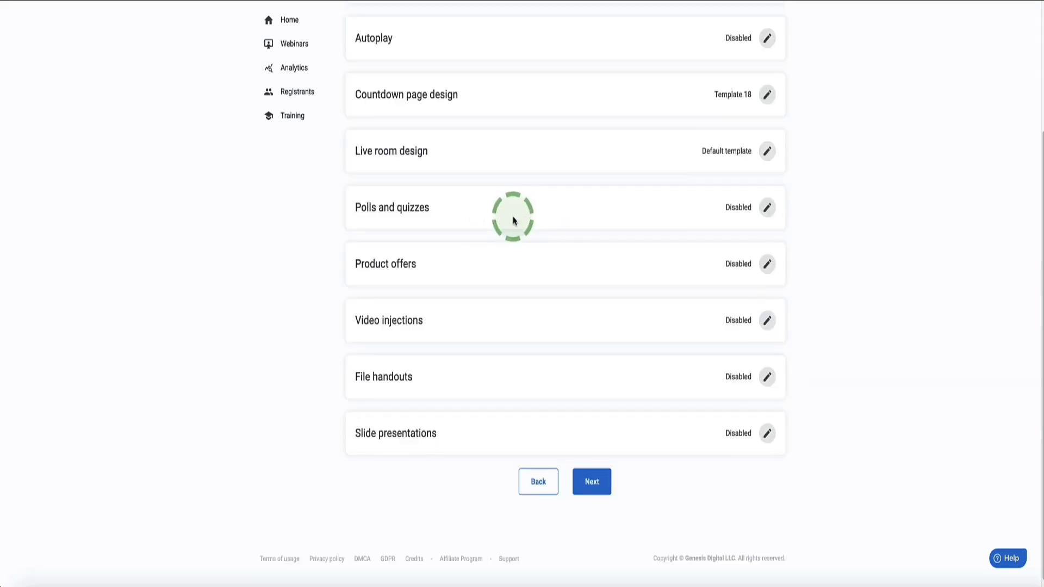
pyautogui.click(753, 207)
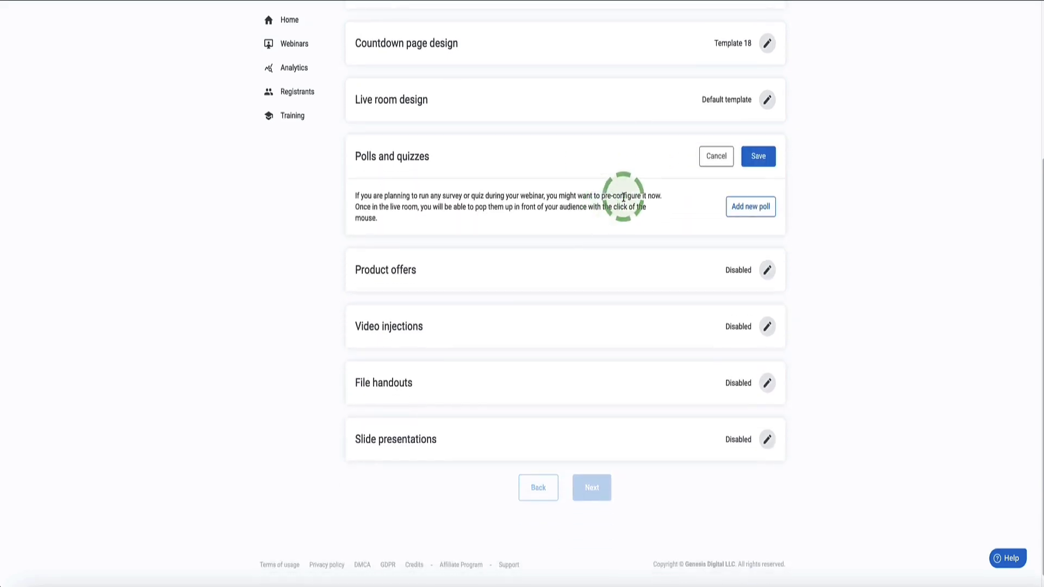
pyautogui.click(716, 156)
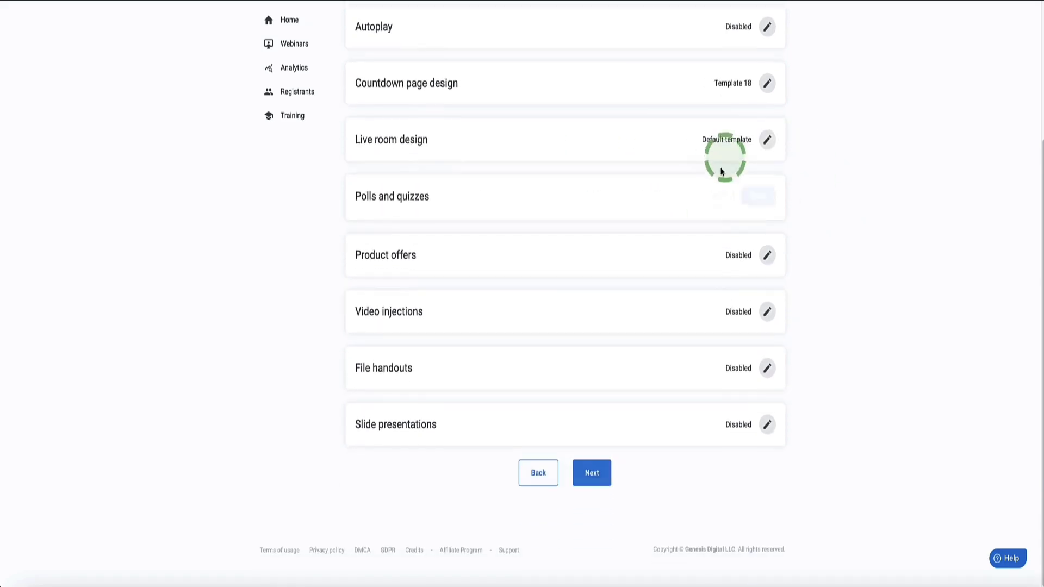
# Step: Review the form for a new product offer, close it without adding one, and save the Product offers section
pyautogui.click(768, 263)
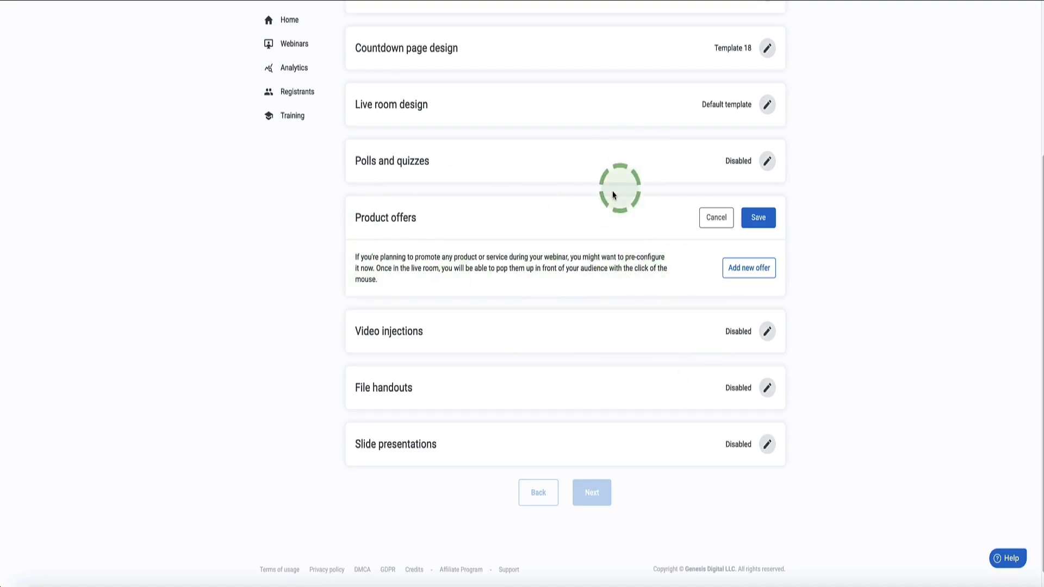
pyautogui.click(743, 270)
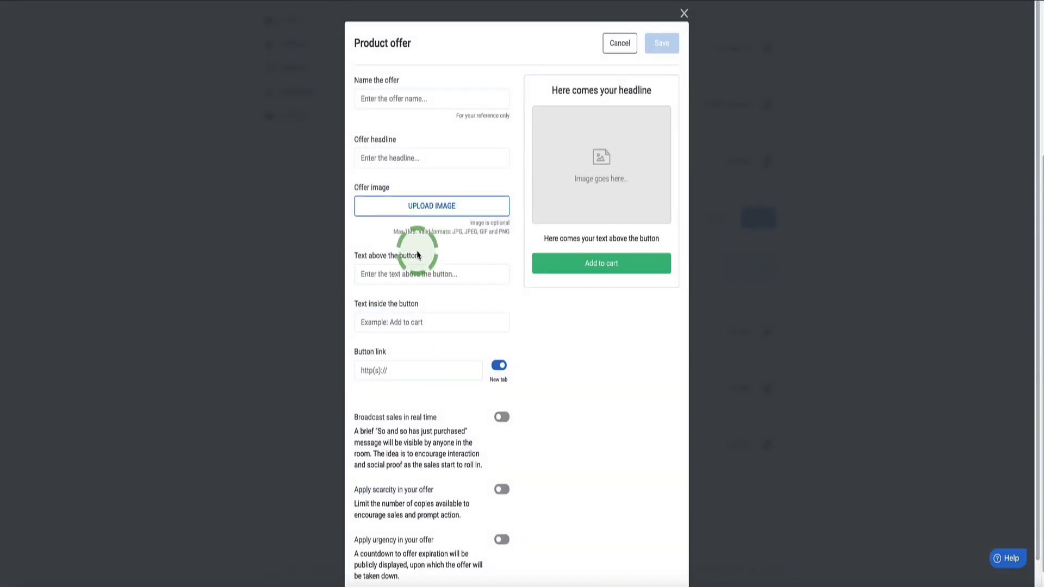
pyautogui.scroll(-1, 420, 245)
pyautogui.scroll(1, 413, 217)
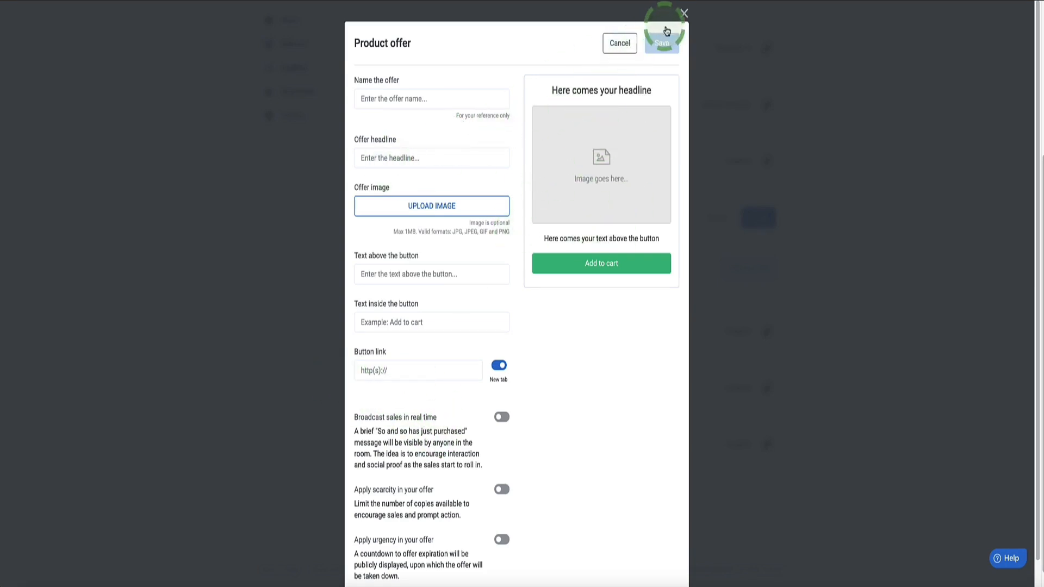
pyautogui.click(684, 13)
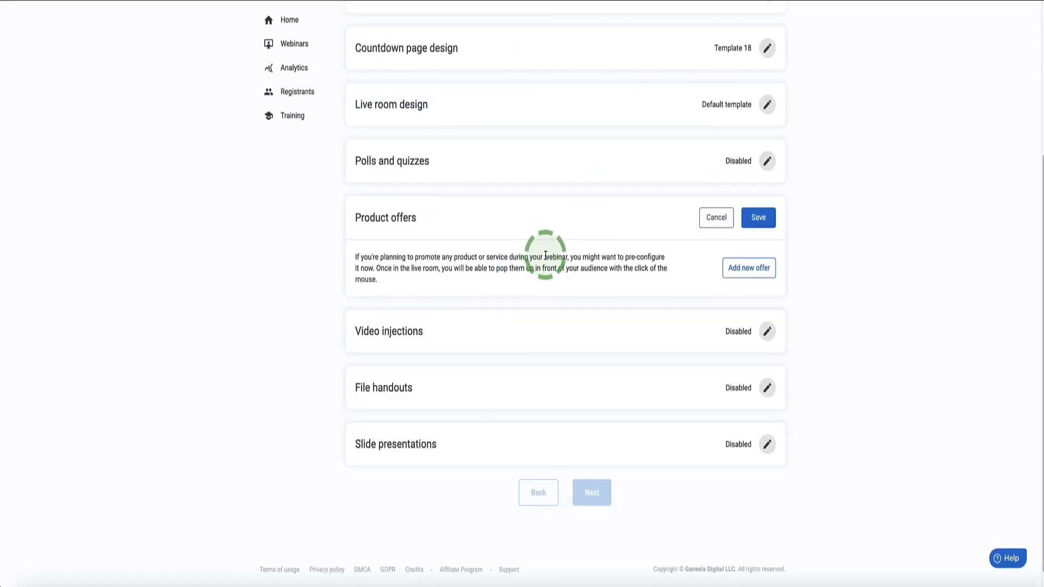
pyautogui.click(759, 217)
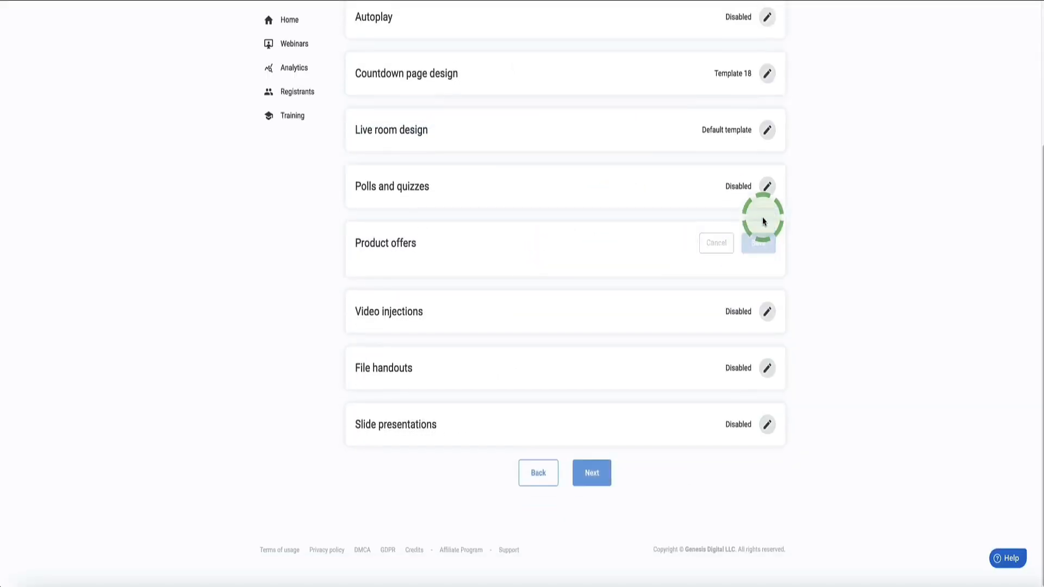
# Step: Review the name and URL fields for a new video injection and close the form without adding a video
pyautogui.click(766, 311)
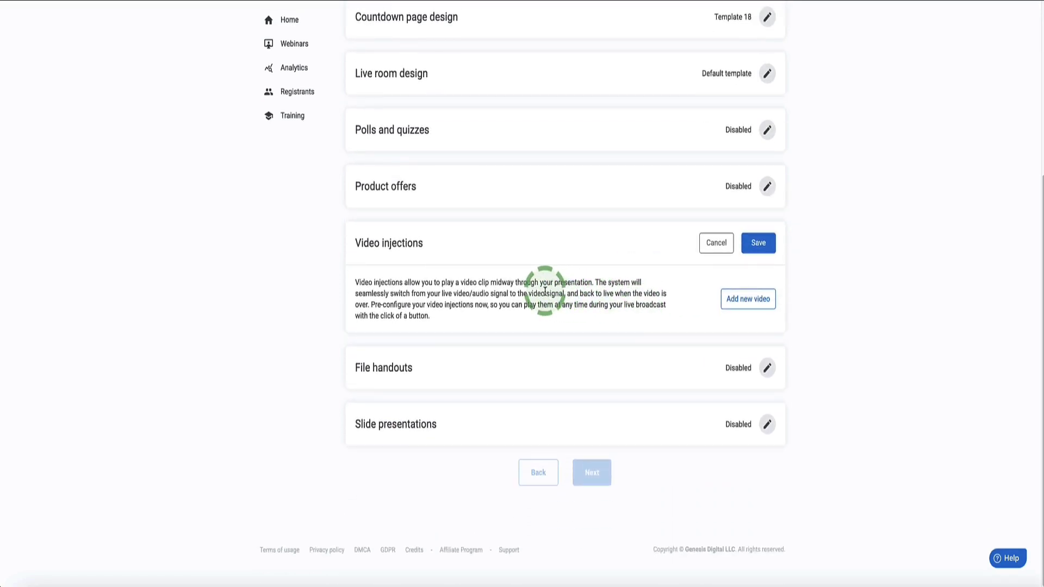
pyautogui.click(746, 301)
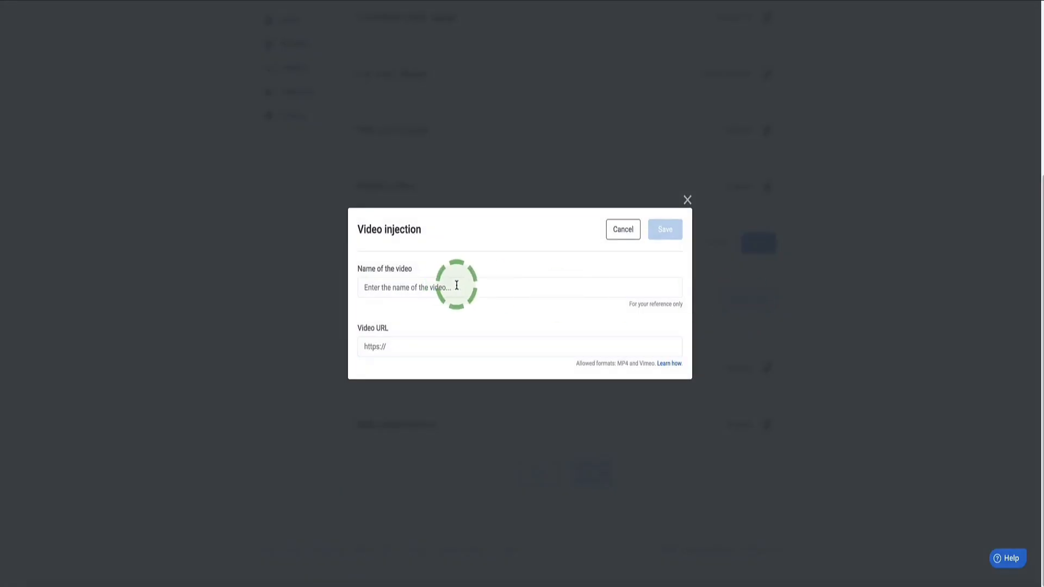
pyautogui.click(373, 346)
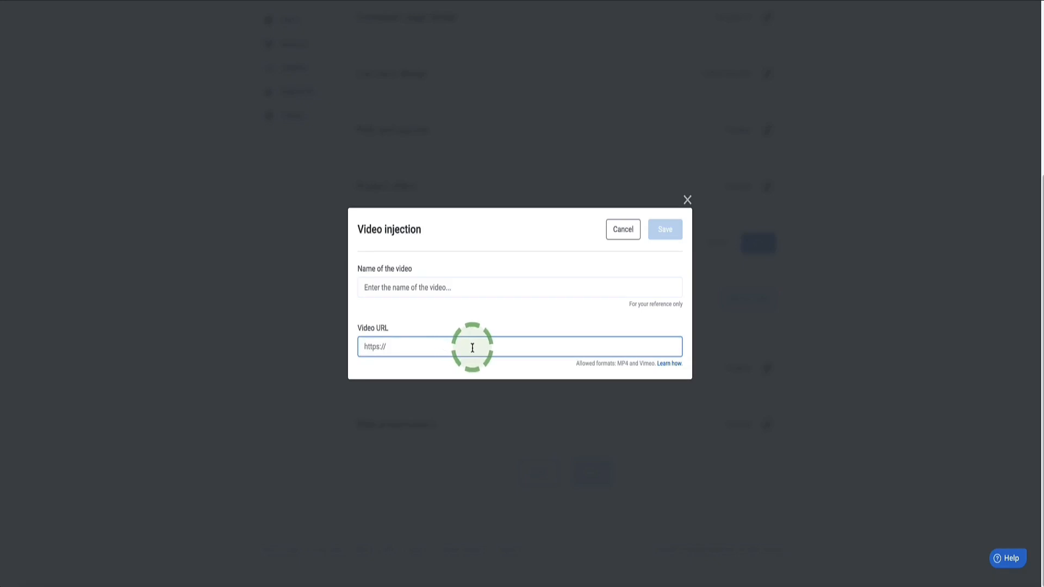
pyautogui.click(437, 286)
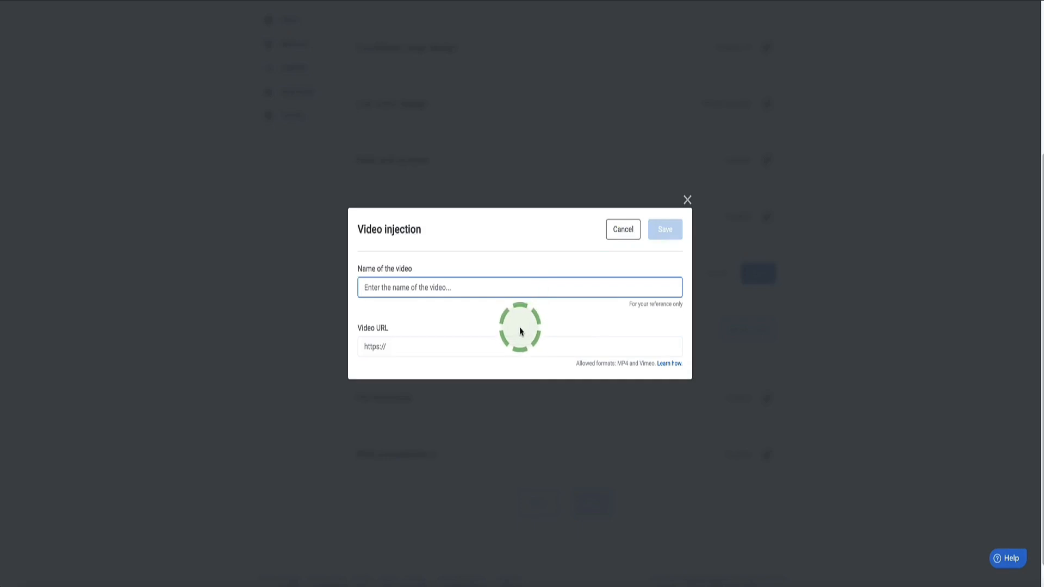
pyautogui.click(687, 200)
# Step: Read the File handouts description and save the section without adding a file
pyautogui.click(768, 368)
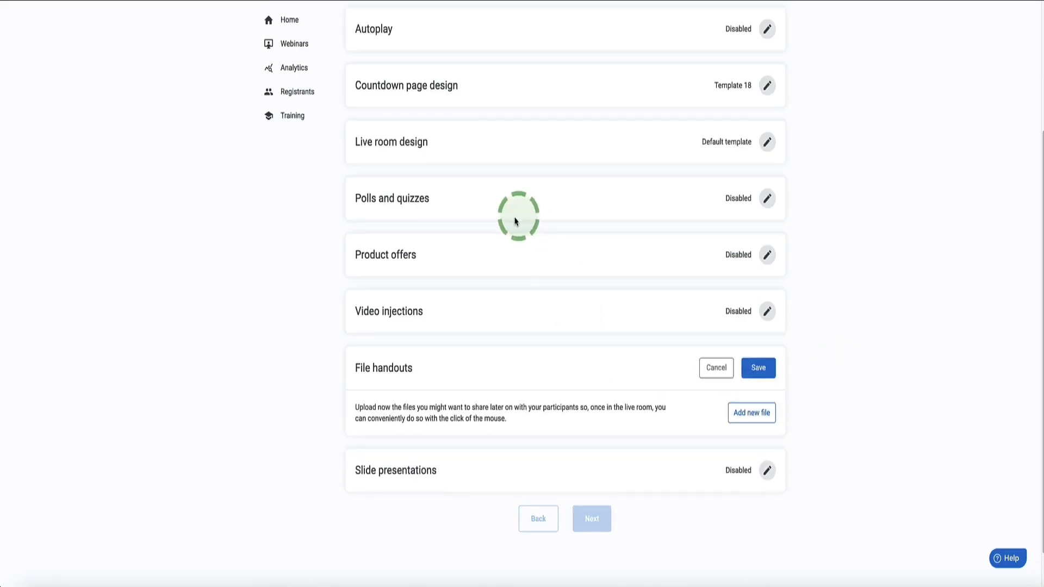
pyautogui.scroll(-1, 500, 255)
pyautogui.tripleClick(509, 363)
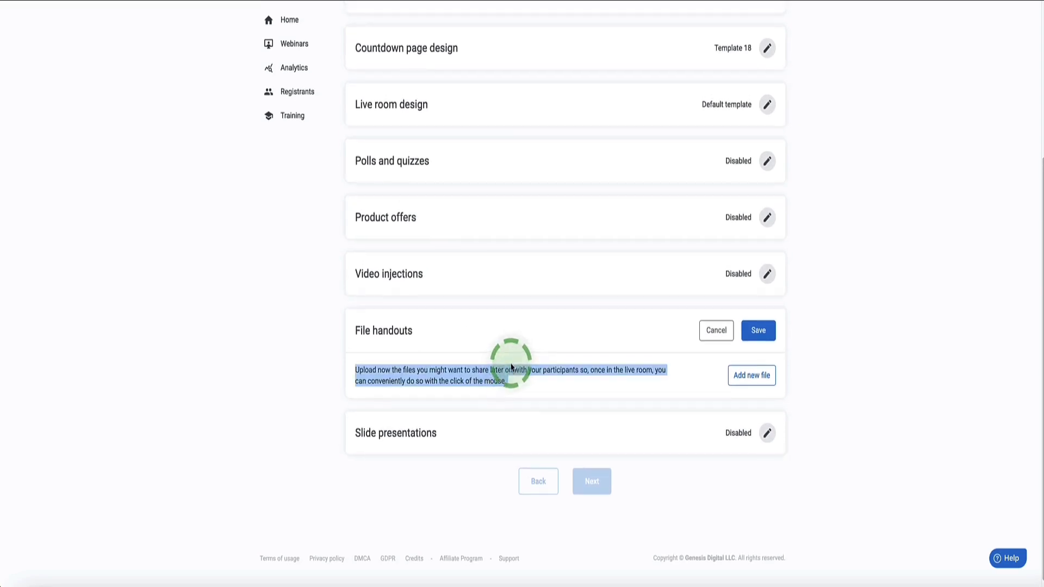
pyautogui.click(531, 365)
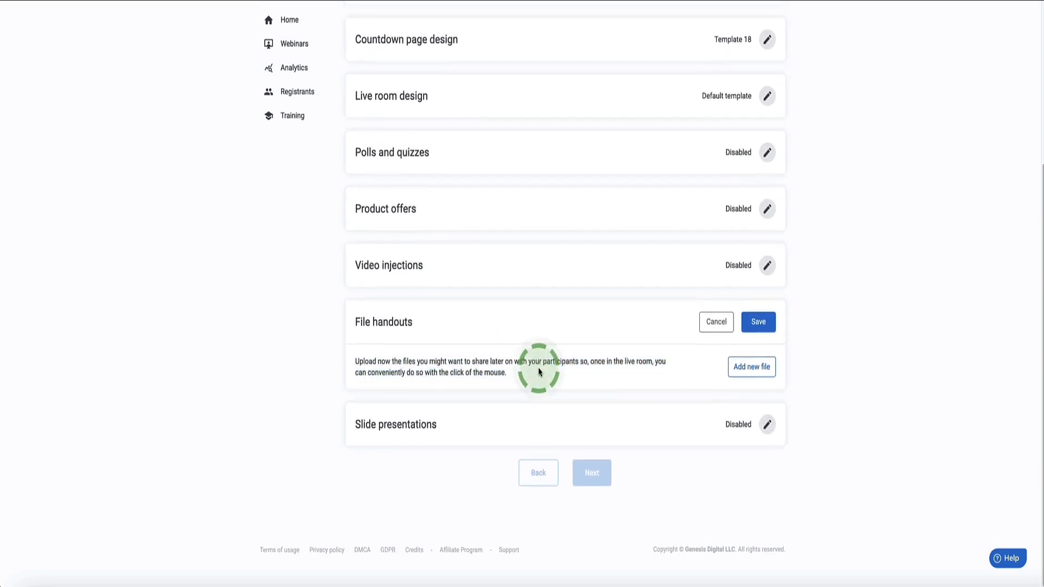
pyautogui.click(758, 322)
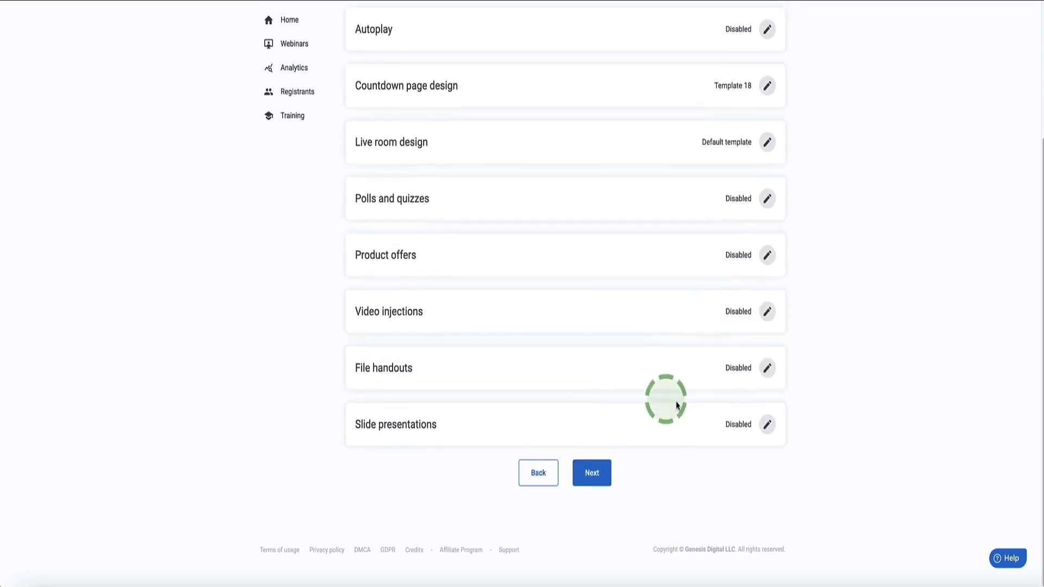
# Step: Review the Slide presentations section and continue to the webinar's Replay settings
pyautogui.click(767, 424)
pyautogui.scroll(-1, 562, 390)
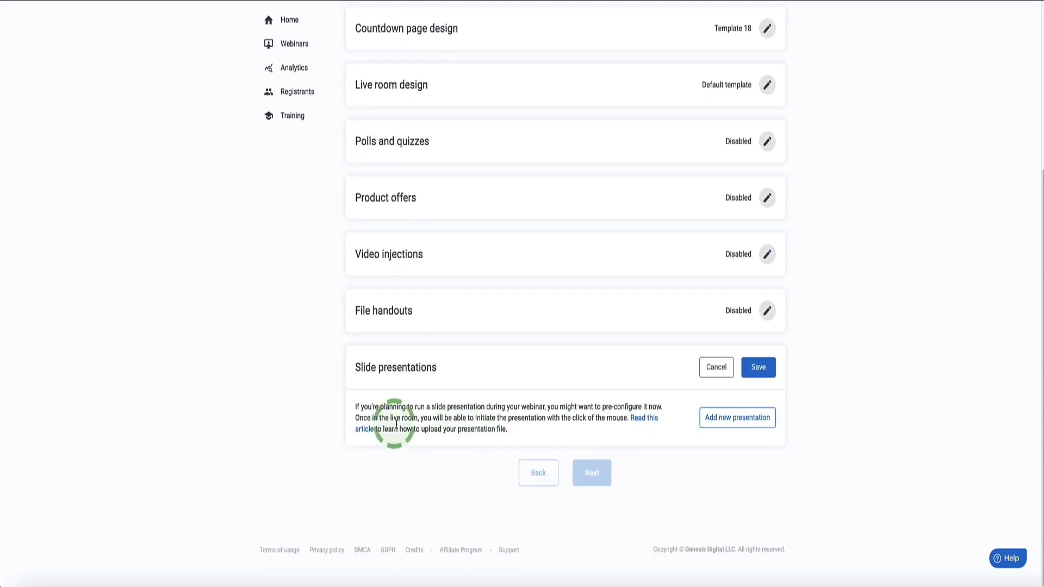
pyautogui.click(747, 418)
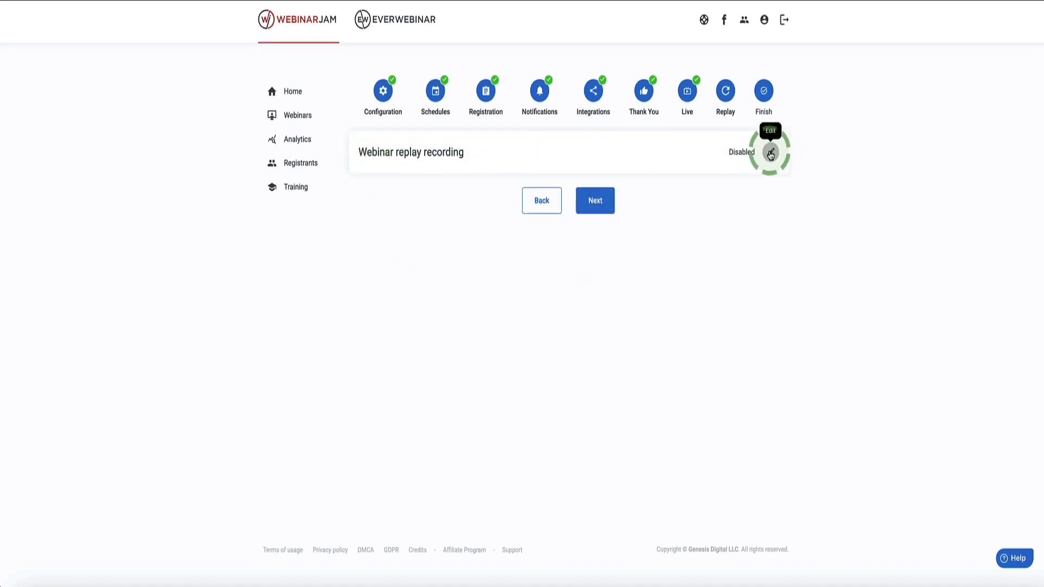
# Step: Save the webinar replay recording with replay page access not allowed, and complete the webinar setup
pyautogui.click(770, 153)
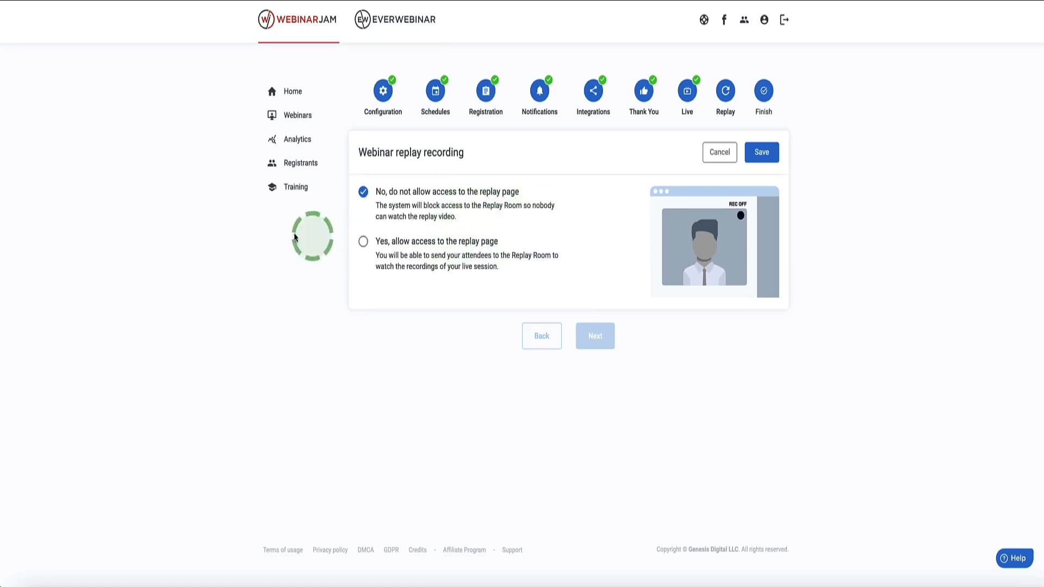
pyautogui.click(756, 155)
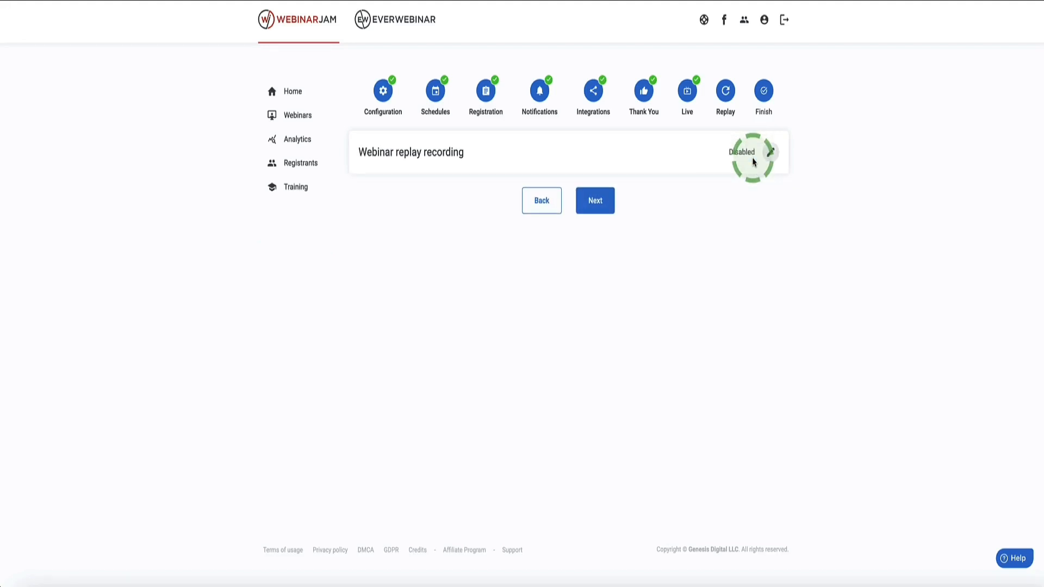
pyautogui.click(594, 201)
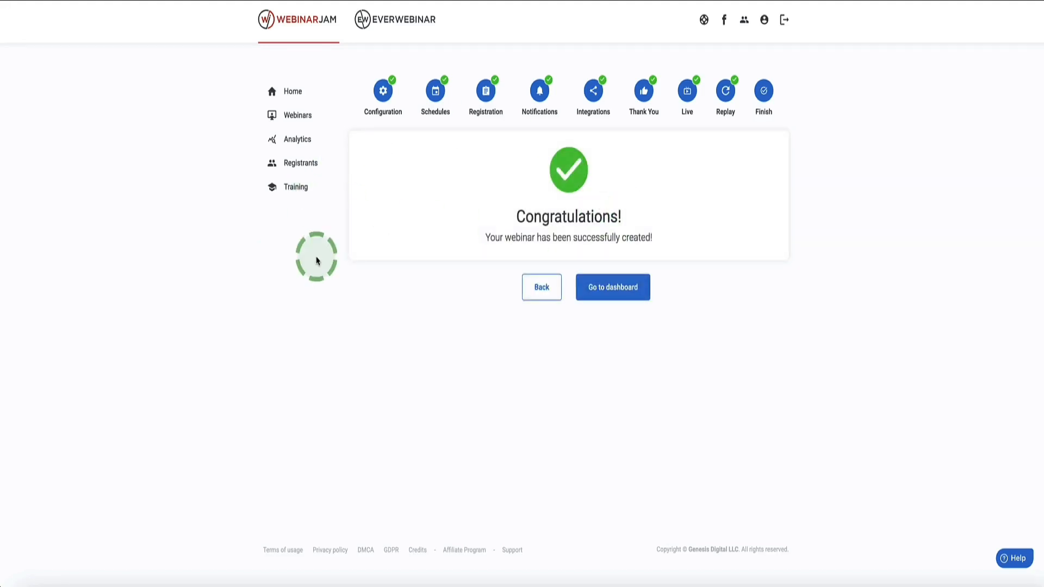
# Step: Return to the webinars dashboard and open the links of the Smoothie Diet Masterclass webinar
pyautogui.click(606, 288)
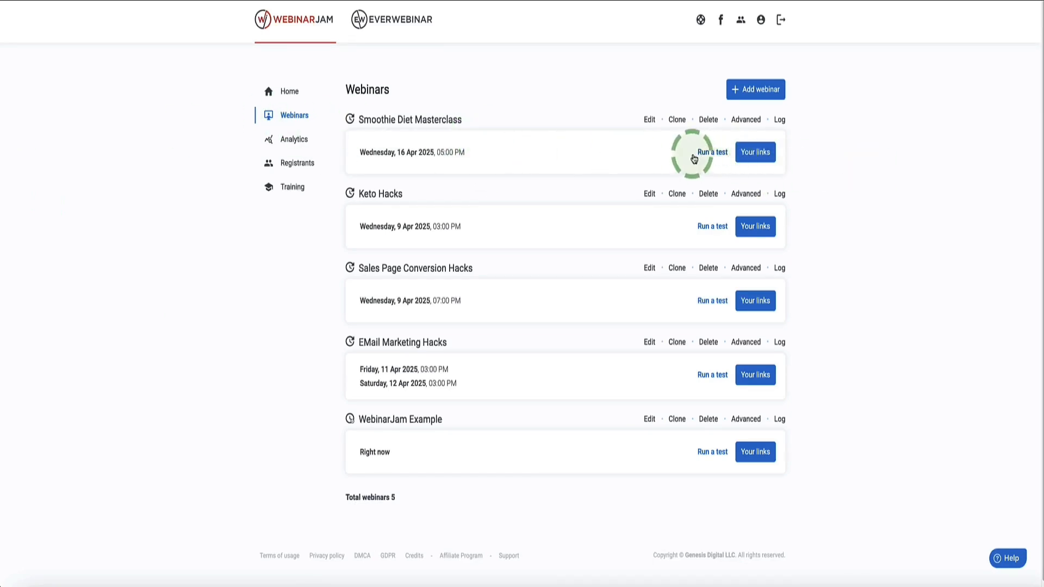
pyautogui.click(756, 153)
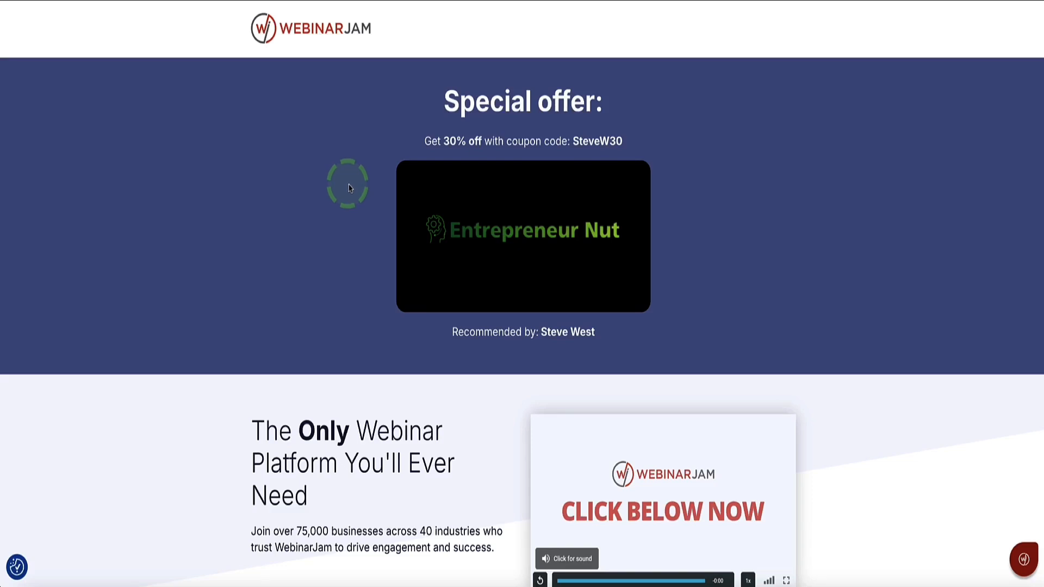
# Step: Highlight the 30% off coupon code on the WebinarJam special offer page and check the plans' monthly and annual prices
pyautogui.moveTo(627, 142); pyautogui.dragTo(575, 141)
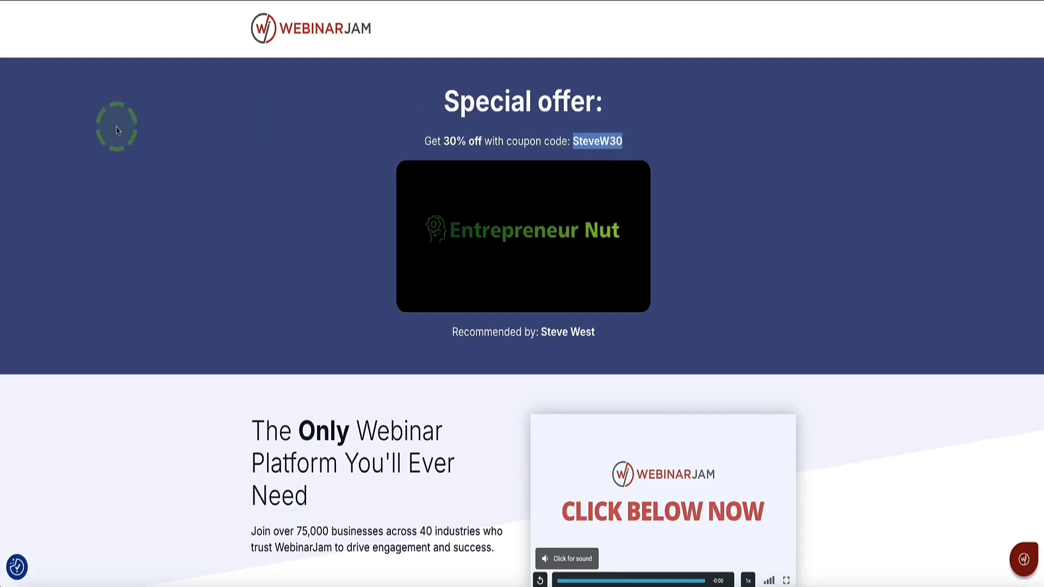
pyautogui.scroll(-10, 122, 125)
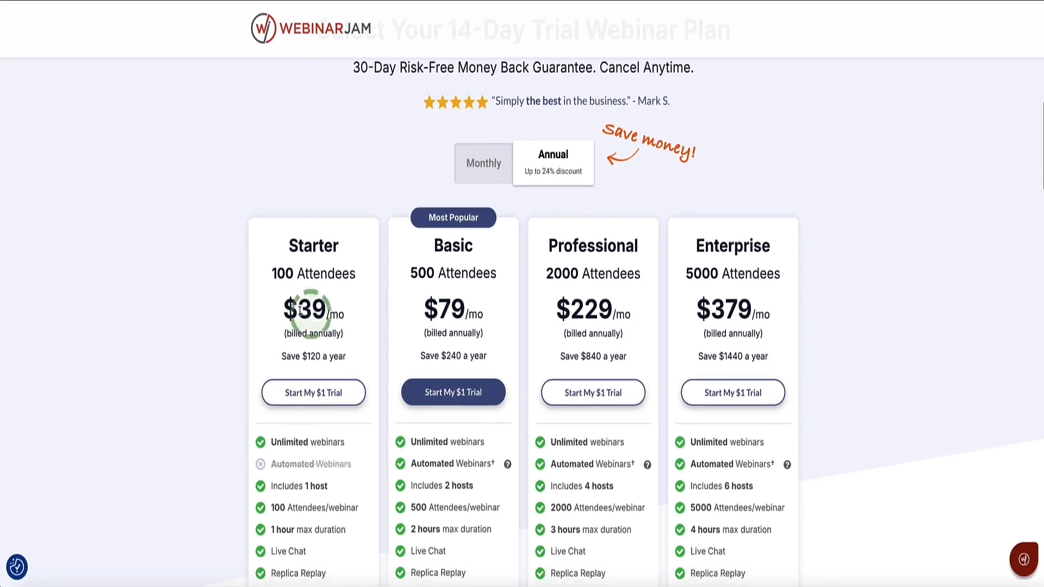
pyautogui.click(478, 173)
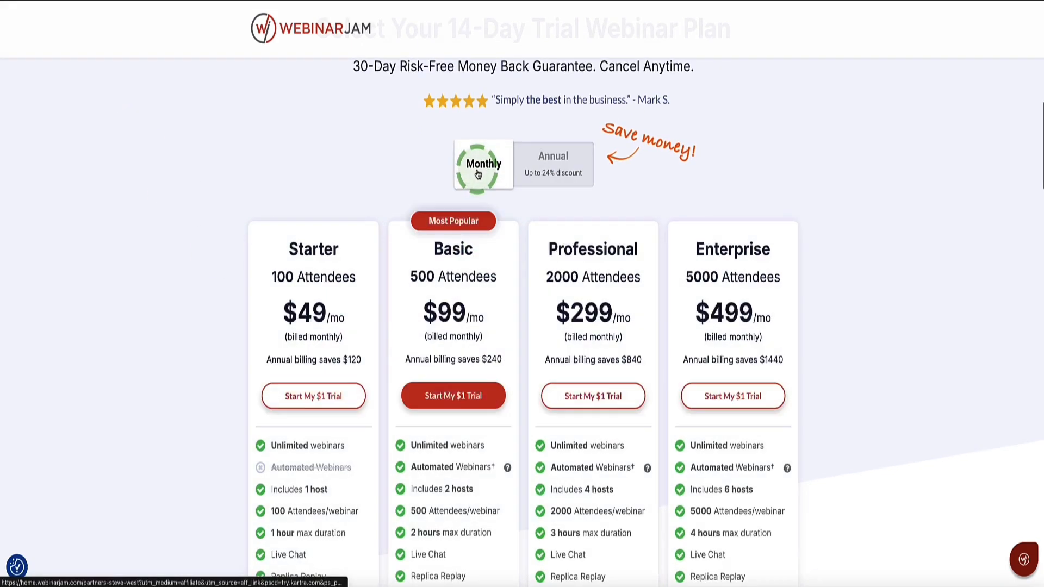
pyautogui.click(530, 176)
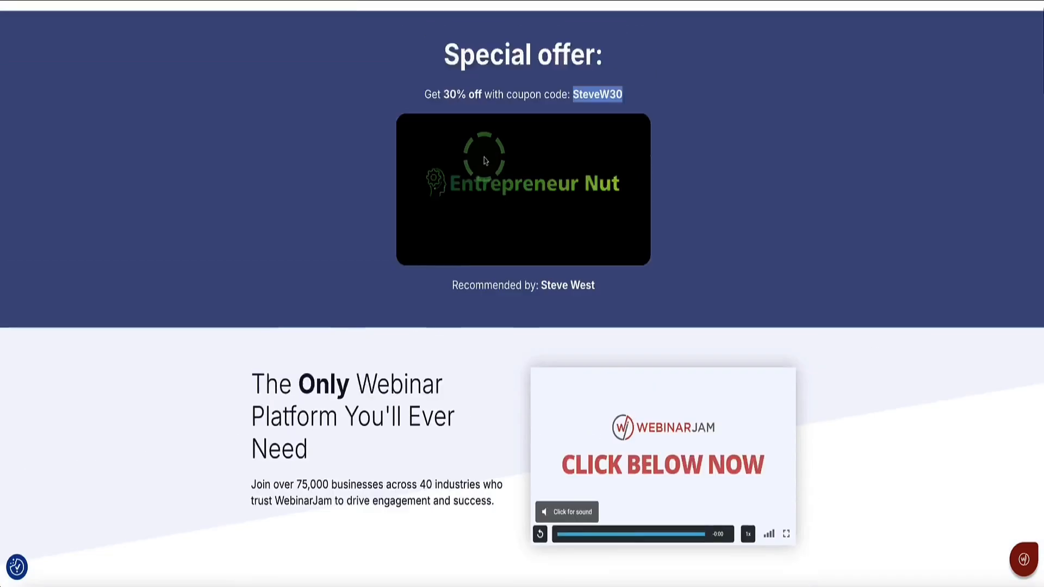
pyautogui.scroll(1, 624, 140)
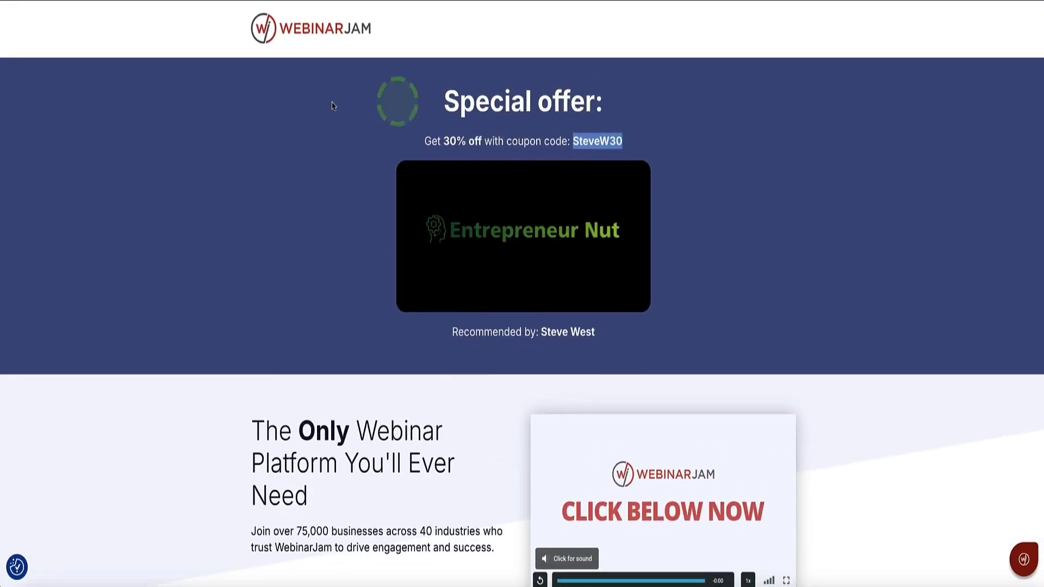
# Step: Compare annual and monthly billing for the trial plans and highlight the Starter plan's monthly price
pyautogui.scroll(-12, 396, 100)
pyautogui.click(560, 188)
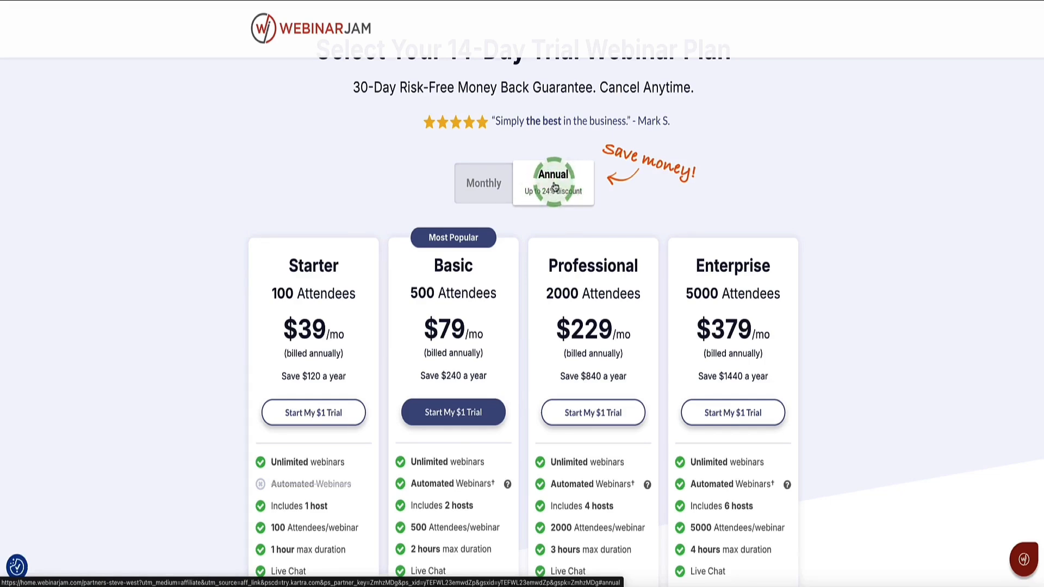
pyautogui.click(483, 186)
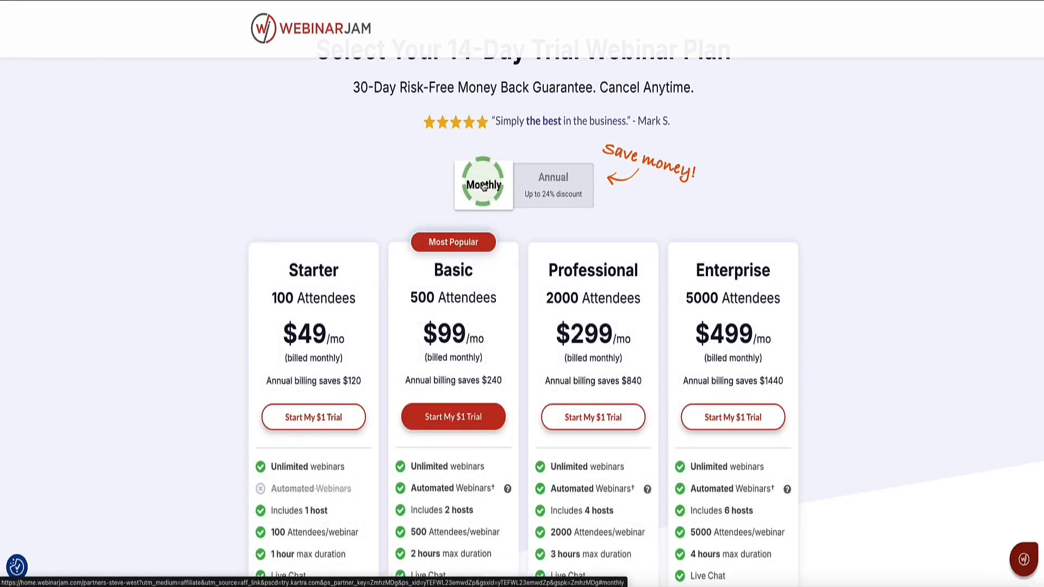
pyautogui.click(557, 187)
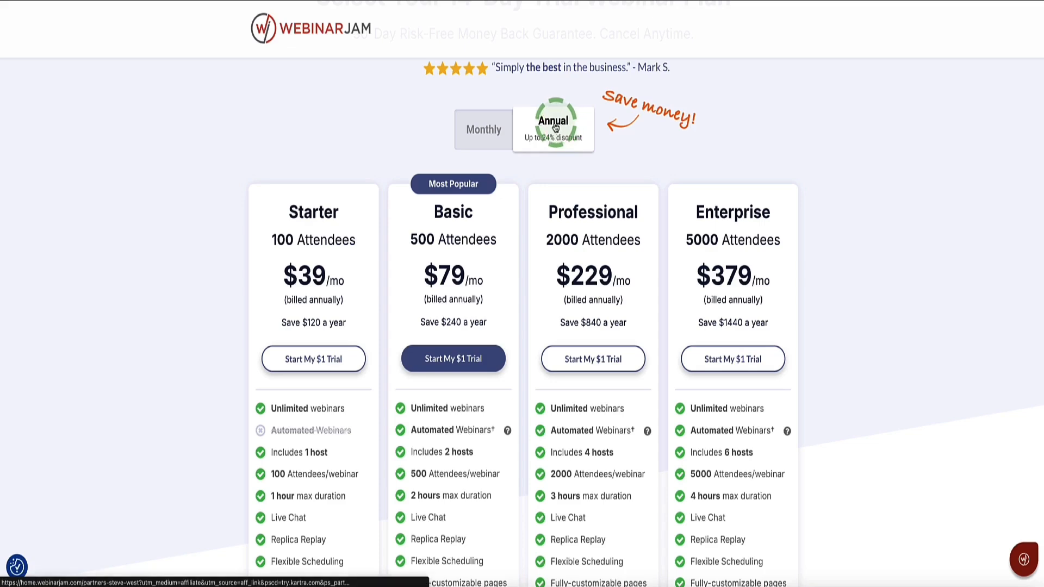
pyautogui.click(485, 130)
pyautogui.click(350, 219)
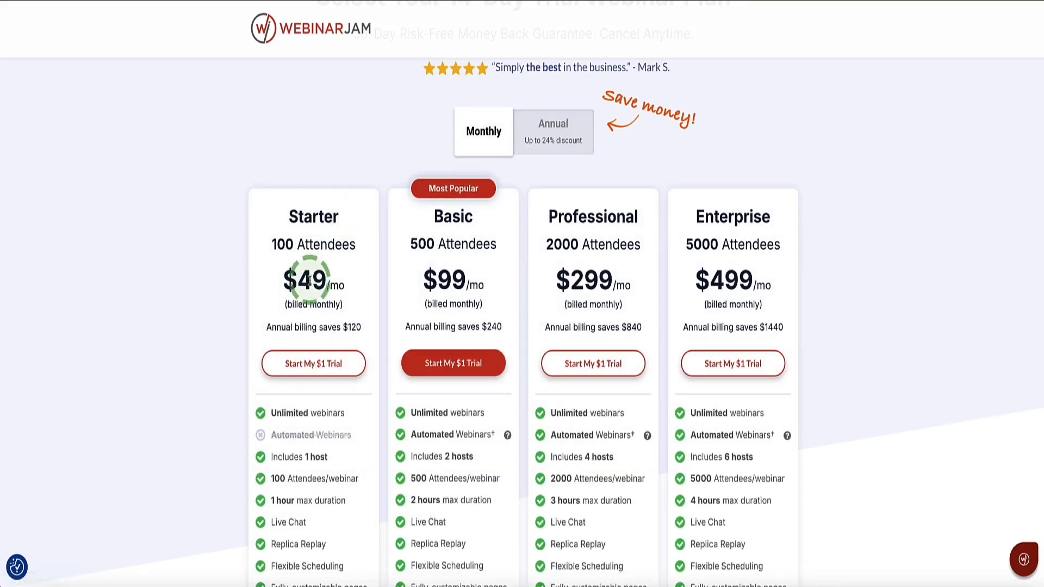
pyautogui.moveTo(346, 284); pyautogui.dragTo(282, 286)
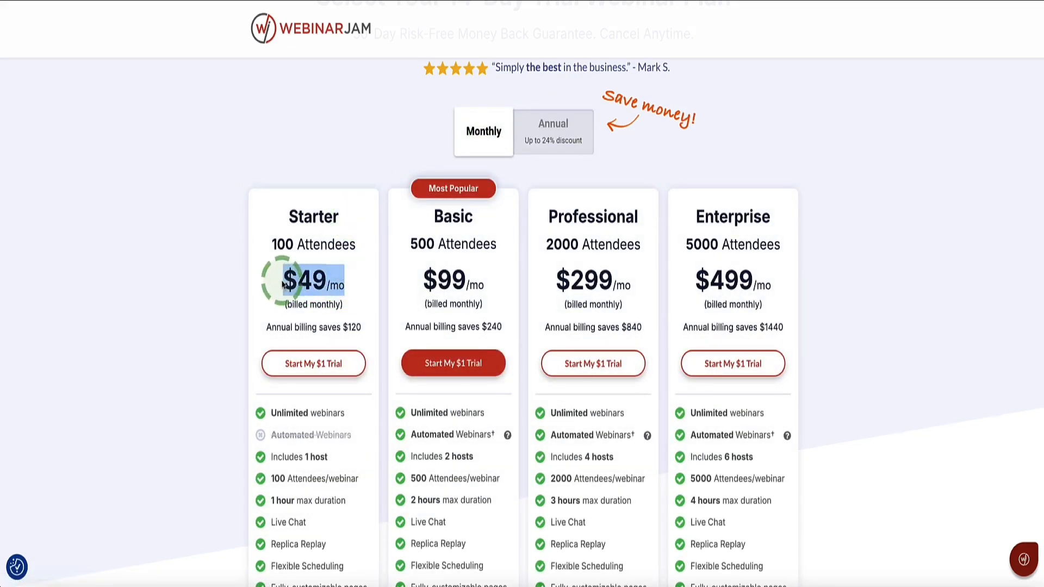
pyautogui.click(282, 285)
pyautogui.scroll(1, 283, 285)
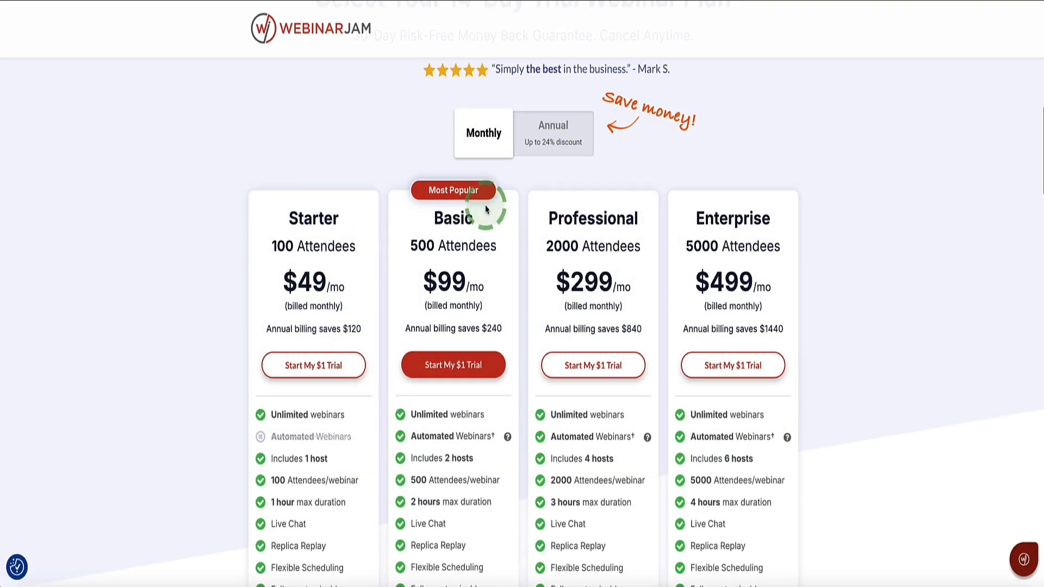
# Step: Choose annual billing, start the $1 trial of the Basic plan, and continue from the billing details to the cart
pyautogui.click(553, 136)
pyautogui.click(556, 124)
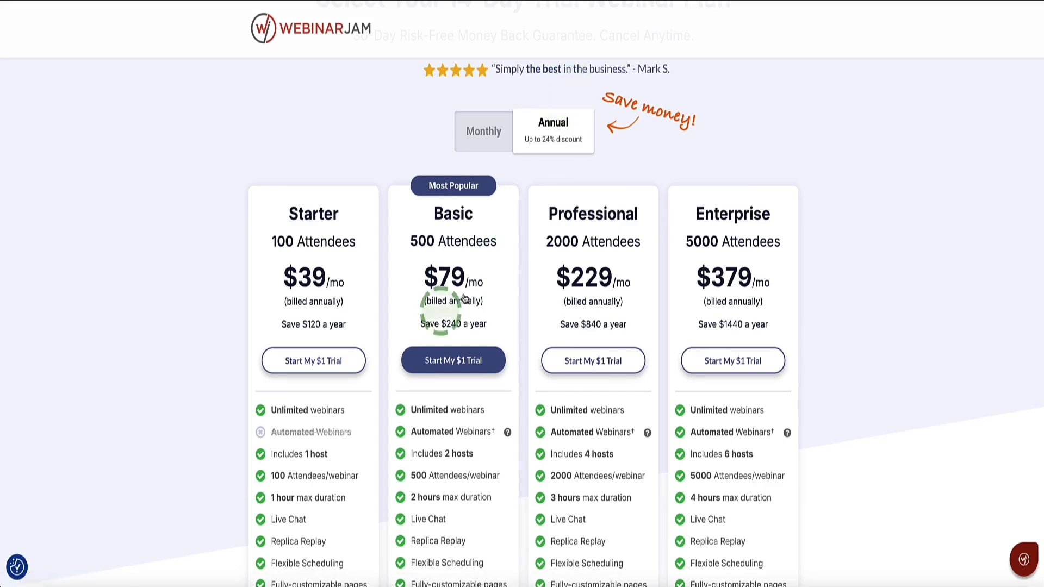
pyautogui.click(448, 363)
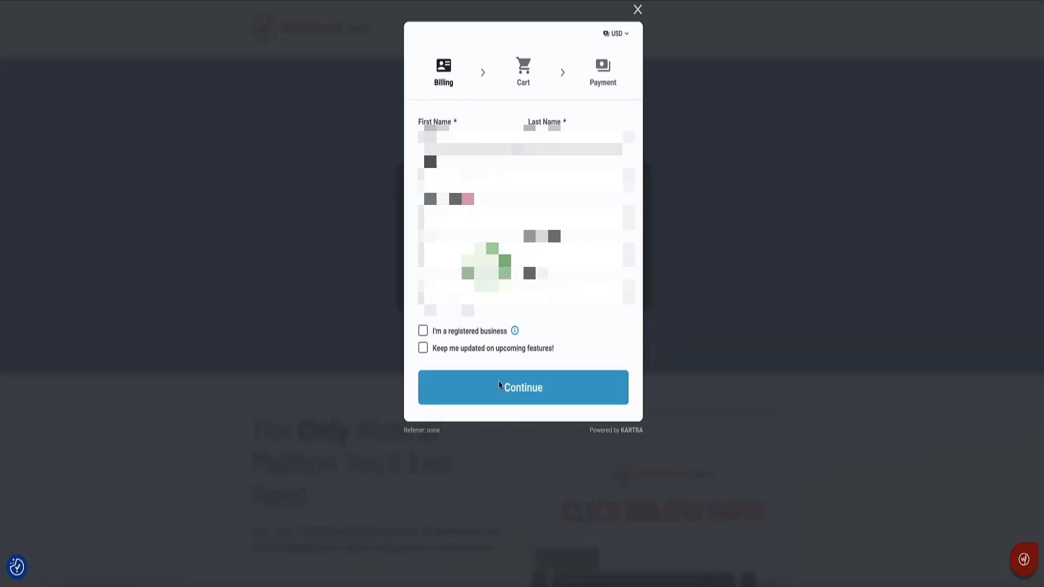
pyautogui.click(496, 383)
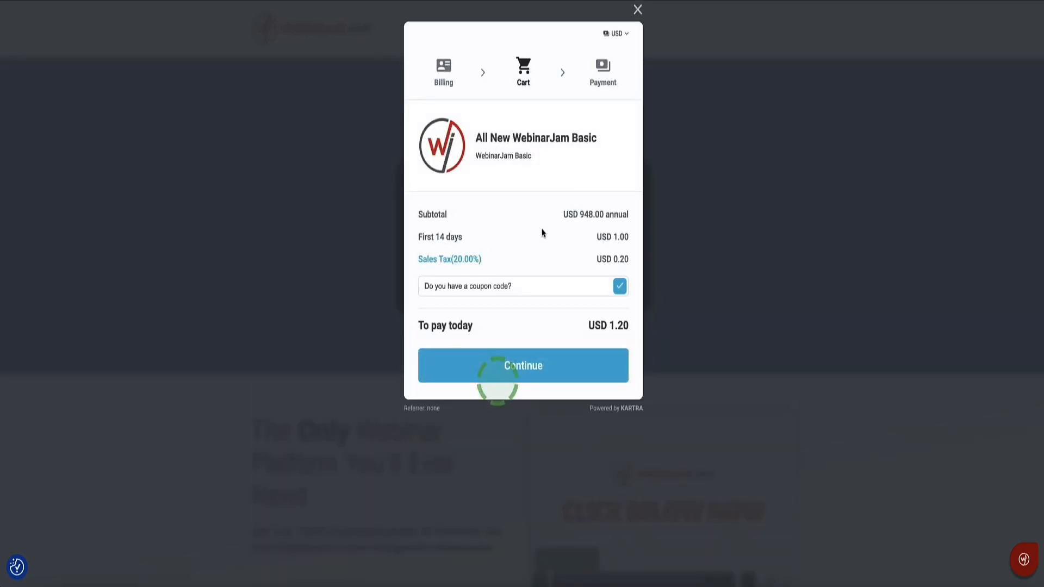